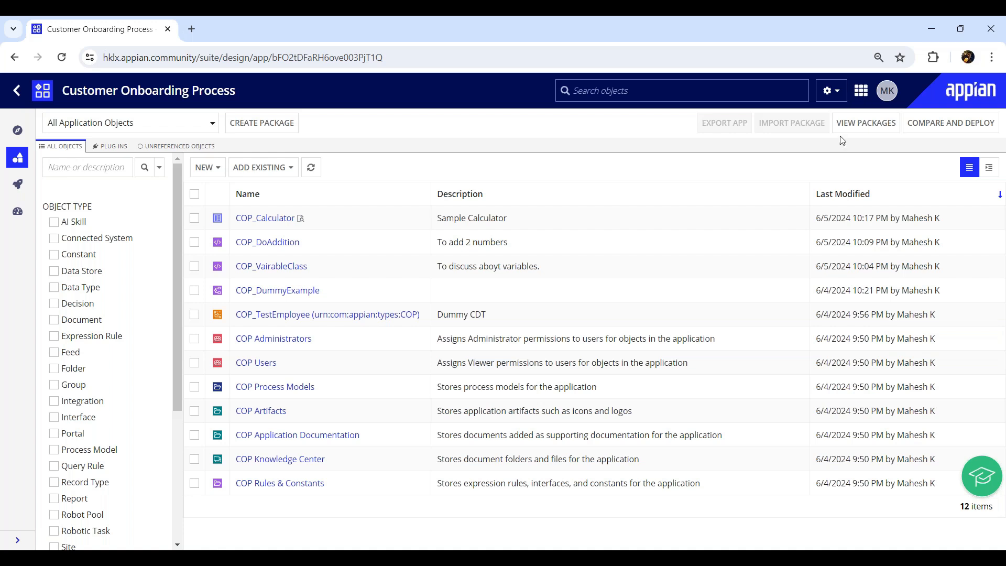
- Launch the Cloud Database (phpMyAdmin) from the apps grid and start a new table in the Appian database
click(861, 92)
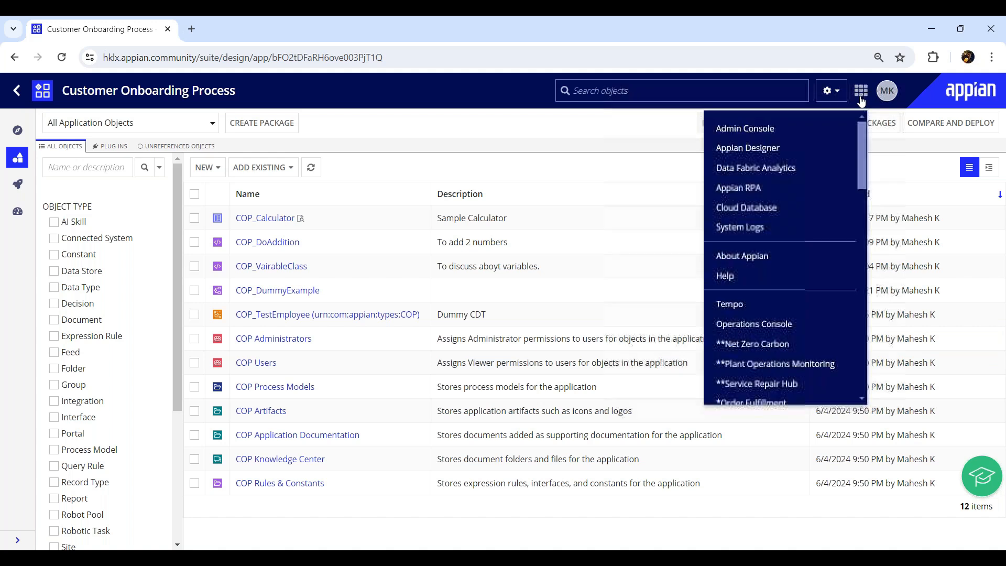
click(765, 210)
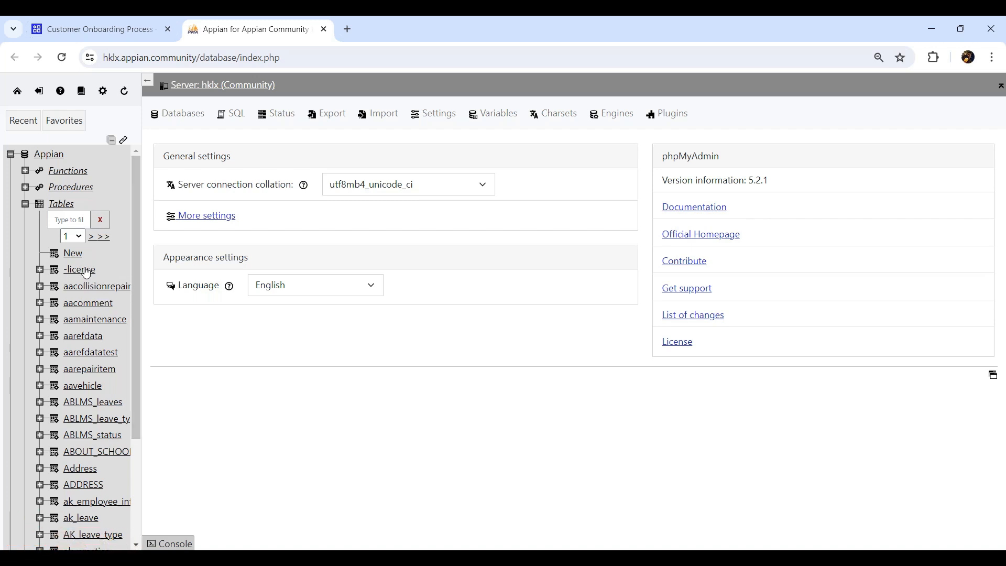
click(73, 255)
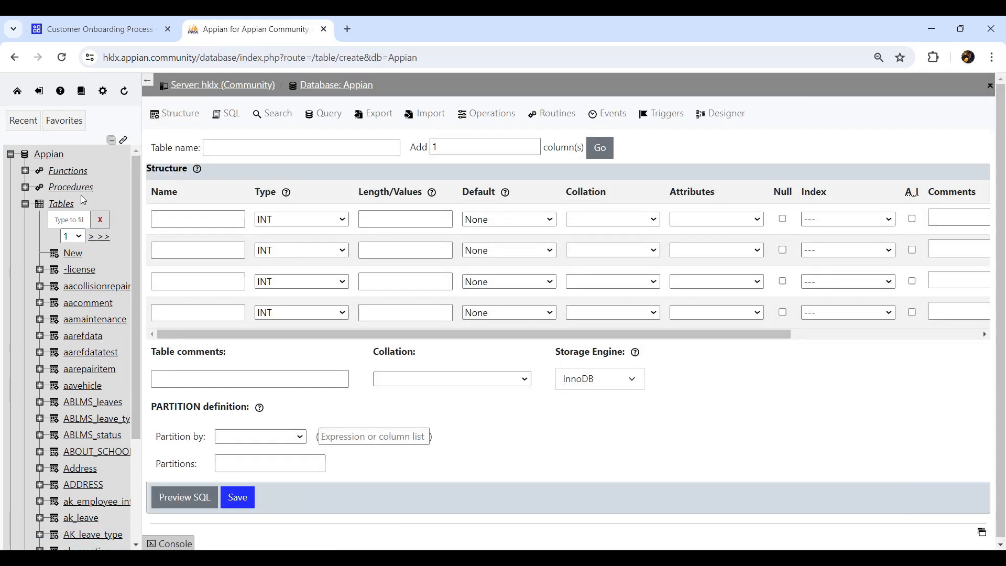
- Enter COP_CustomerDetails in the Table name field, clearing the browser's autofill suggestions first
click(230, 149)
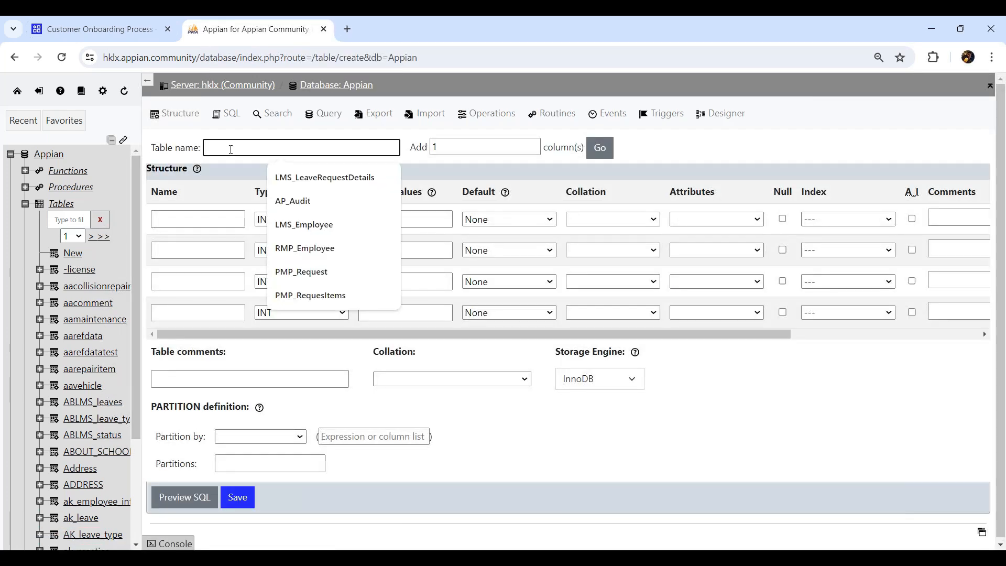
click(665, 139)
click(325, 146)
click(674, 159)
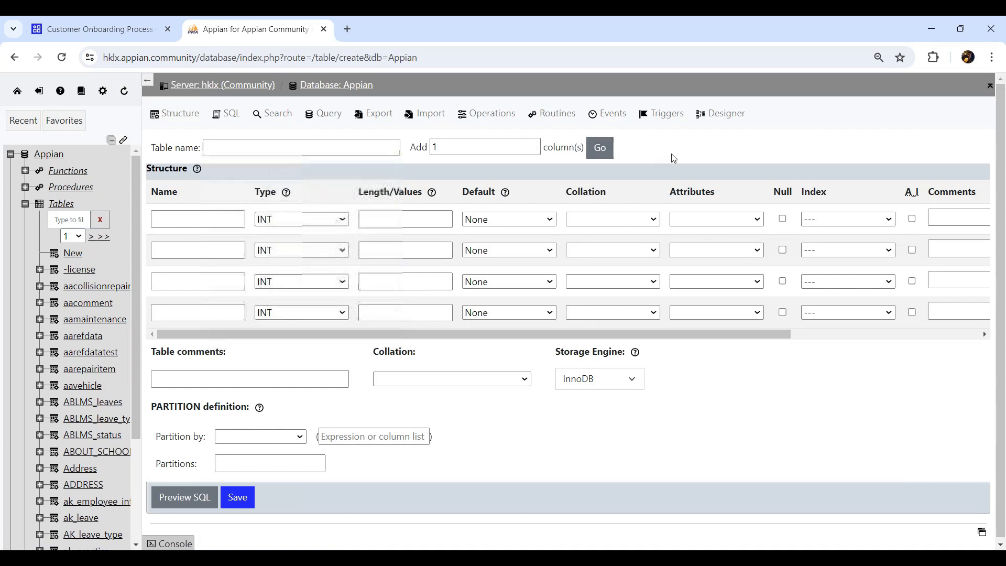
click(351, 149)
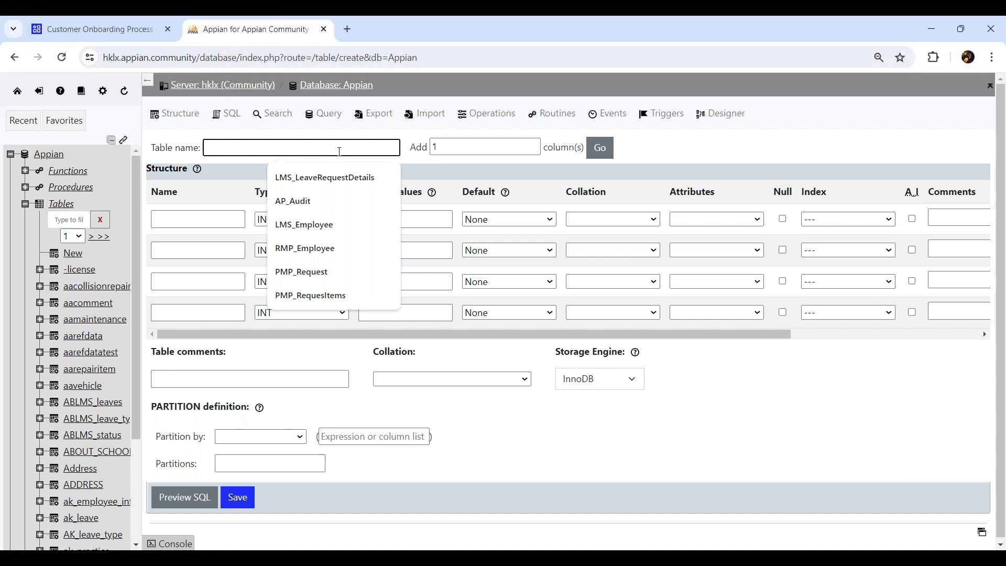
text(CO)
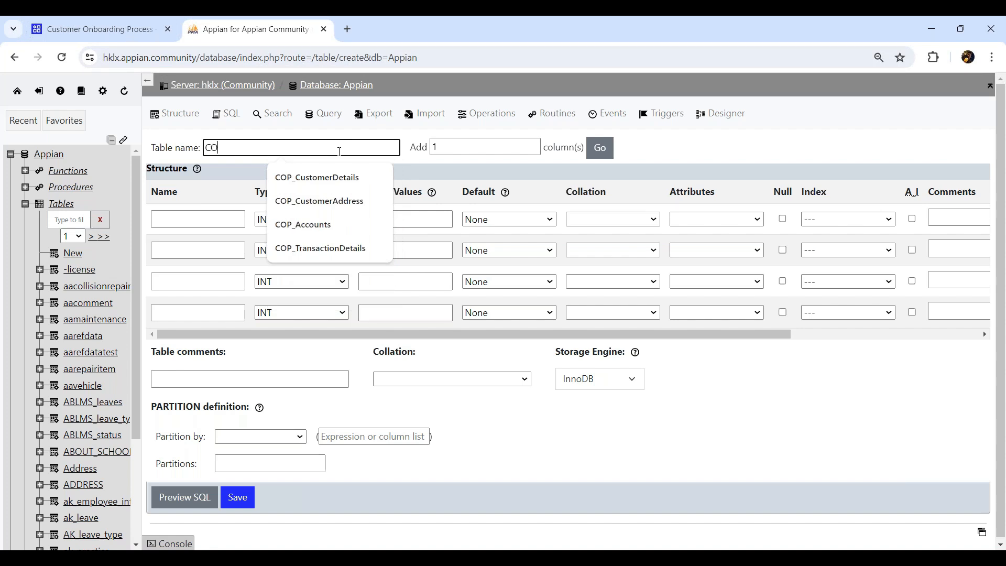
text(P_Cus)
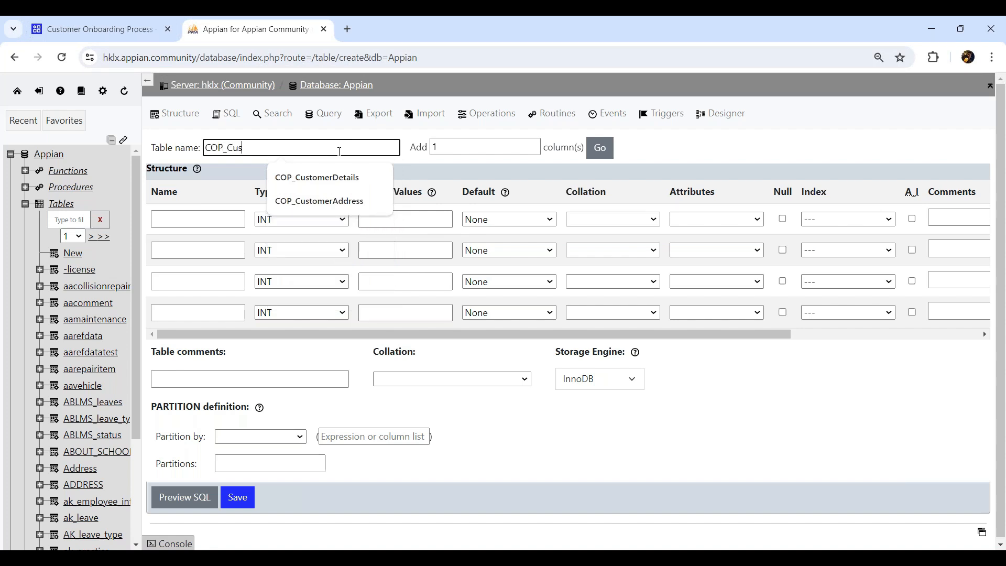
text(tomerDetails)
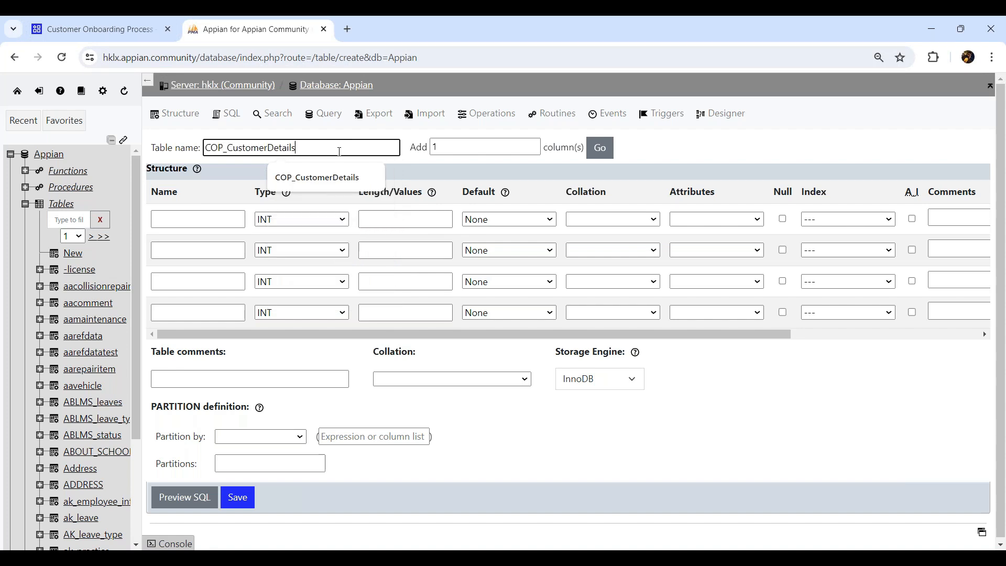
key(Tab)
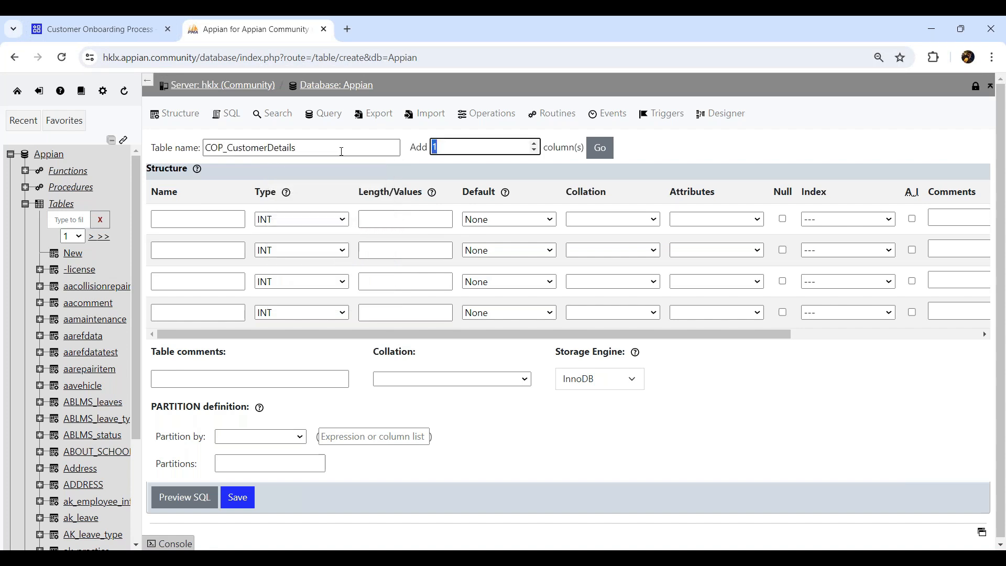
- Add a custId column as the auto-increment primary key
click(230, 214)
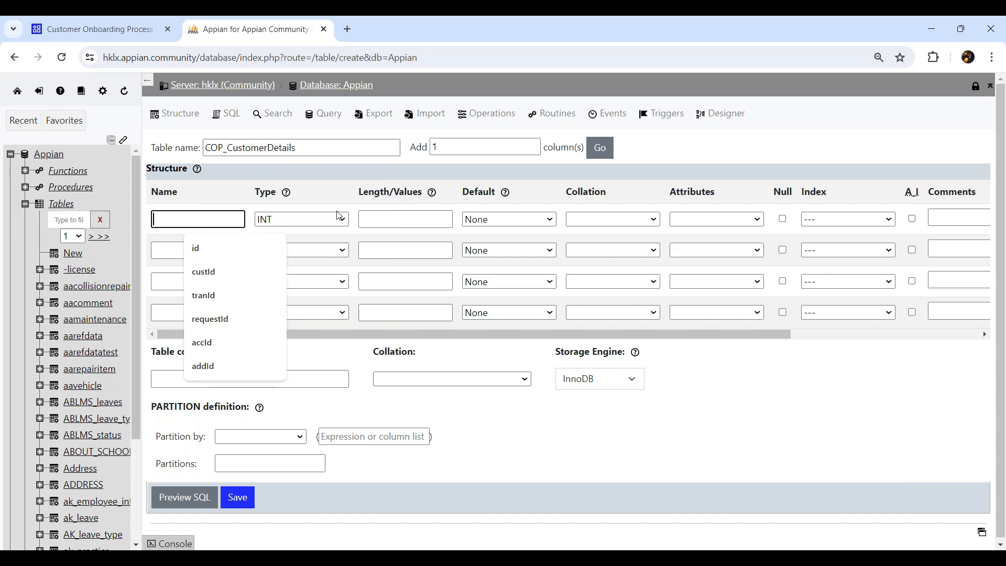
text(custId)
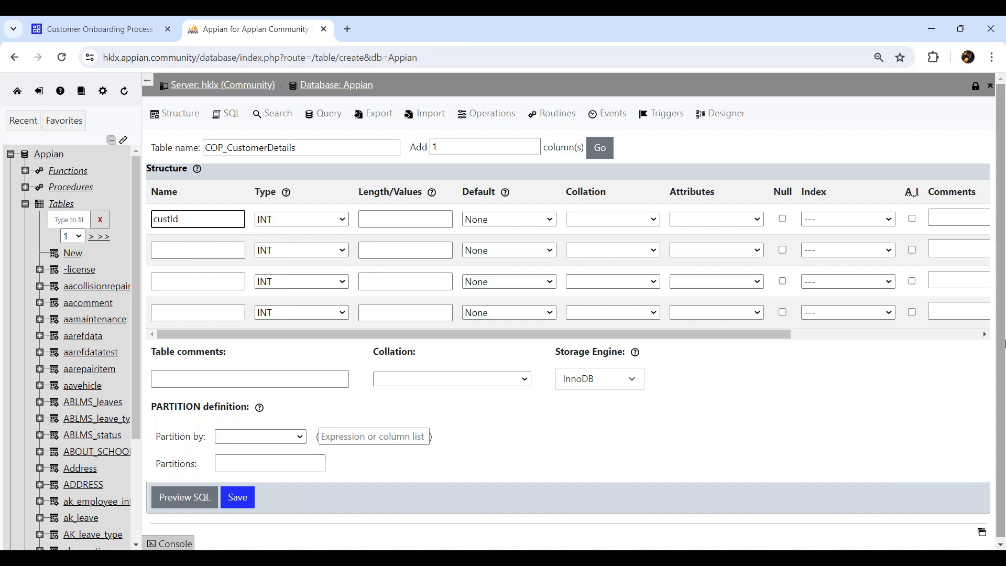
click(911, 220)
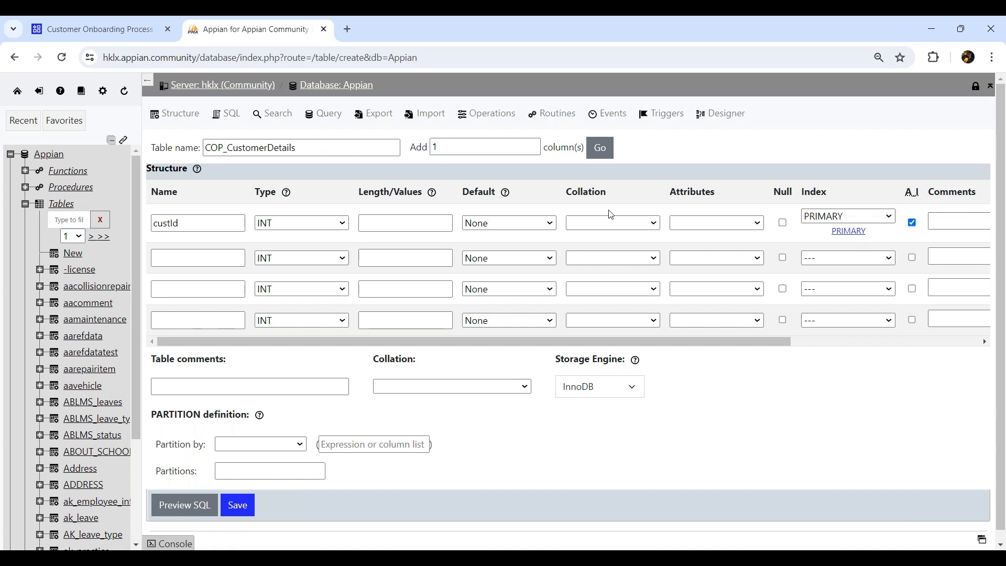
drag(202, 222, 143, 219)
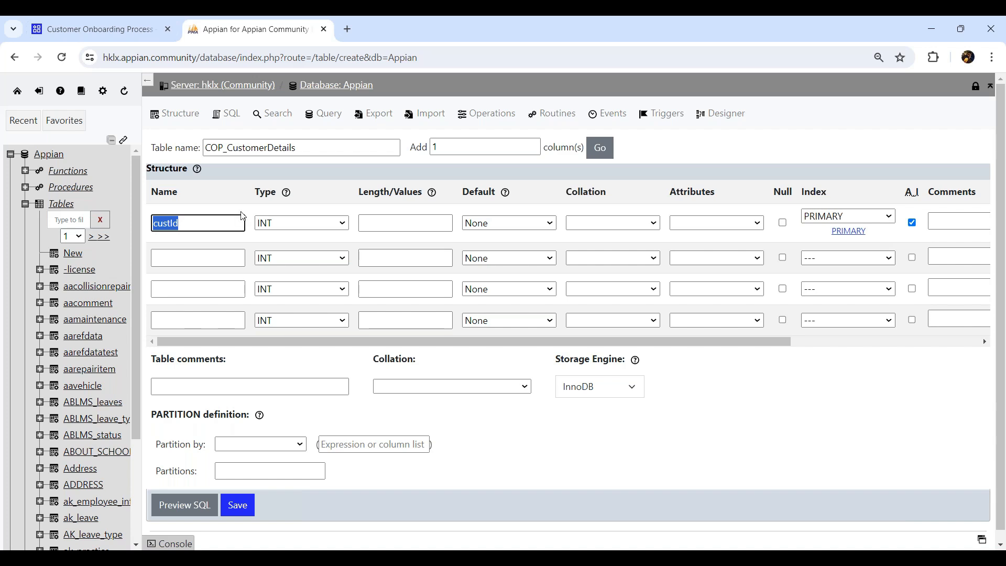
click(220, 218)
- Add a firstName column of type VARCHAR with length 50
click(214, 259)
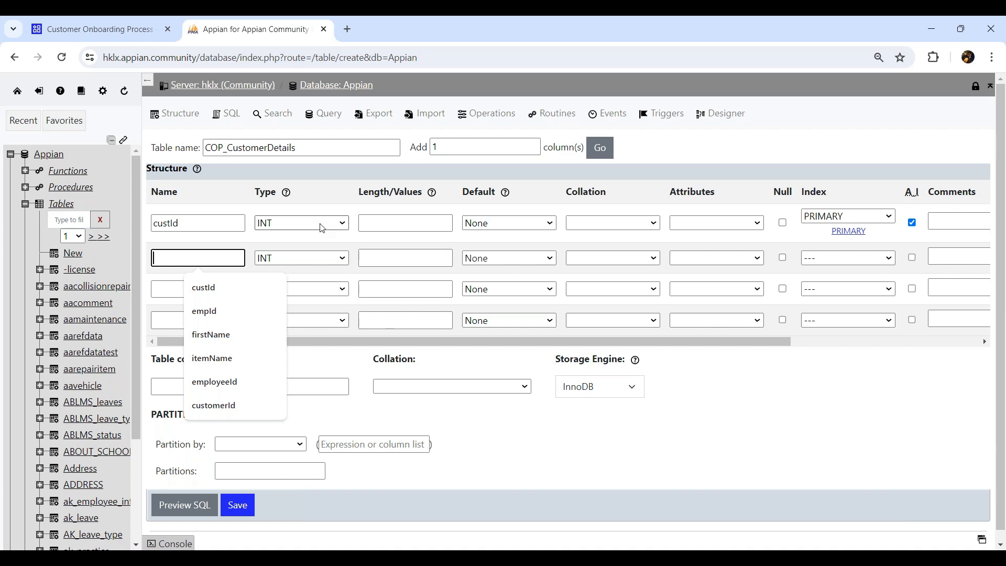
text(firs)
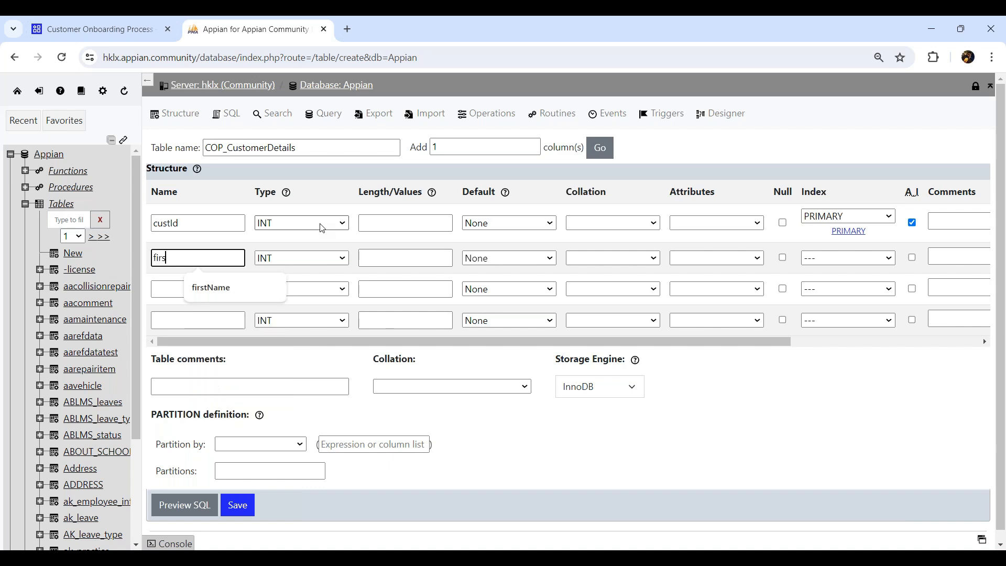
text(tNam)
key(BackSpace)
key(BackSpace)
text(ame)
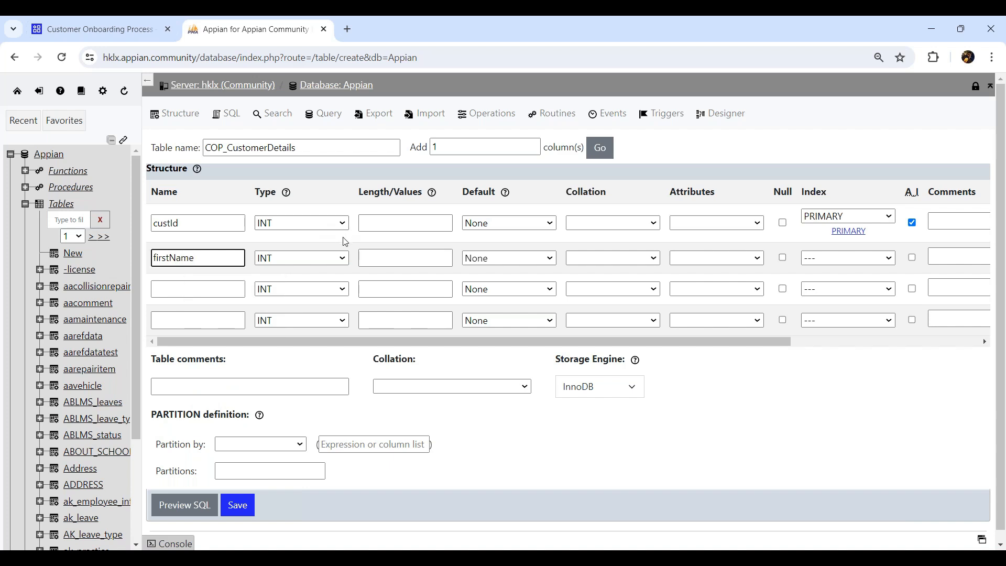
click(334, 258)
click(296, 287)
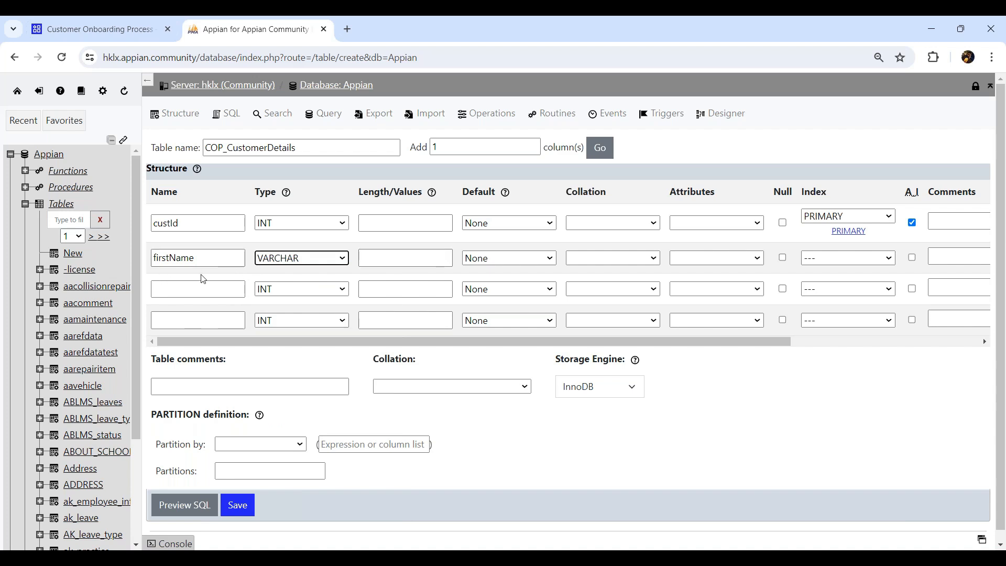
click(443, 260)
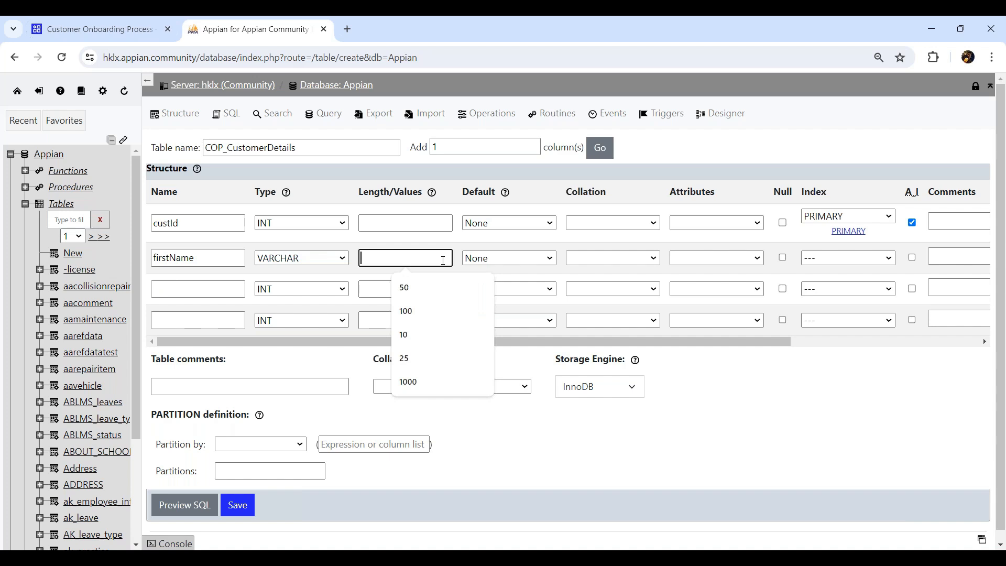
text(50)
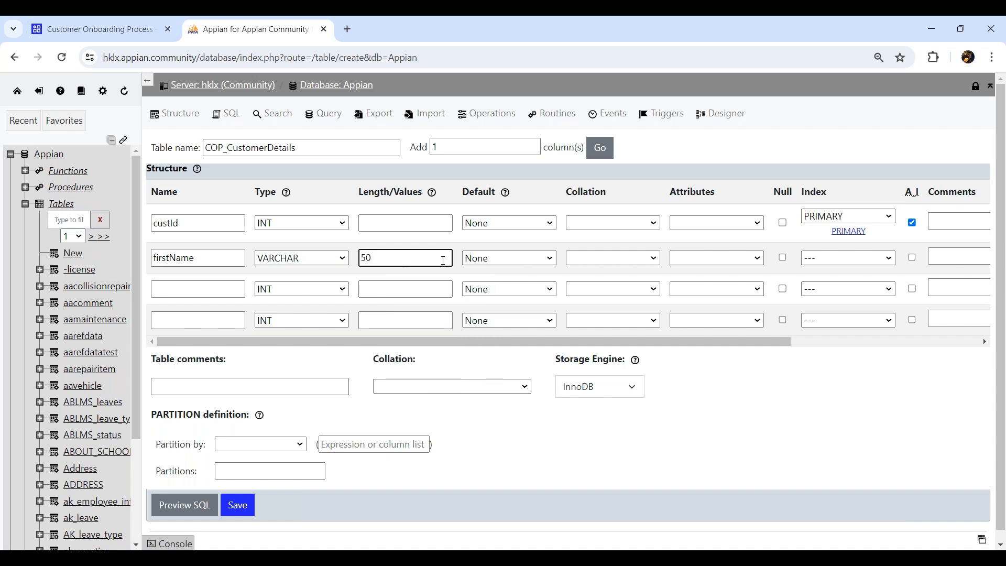
- Add middleName and lastName columns, both VARCHAR with length 50
click(184, 287)
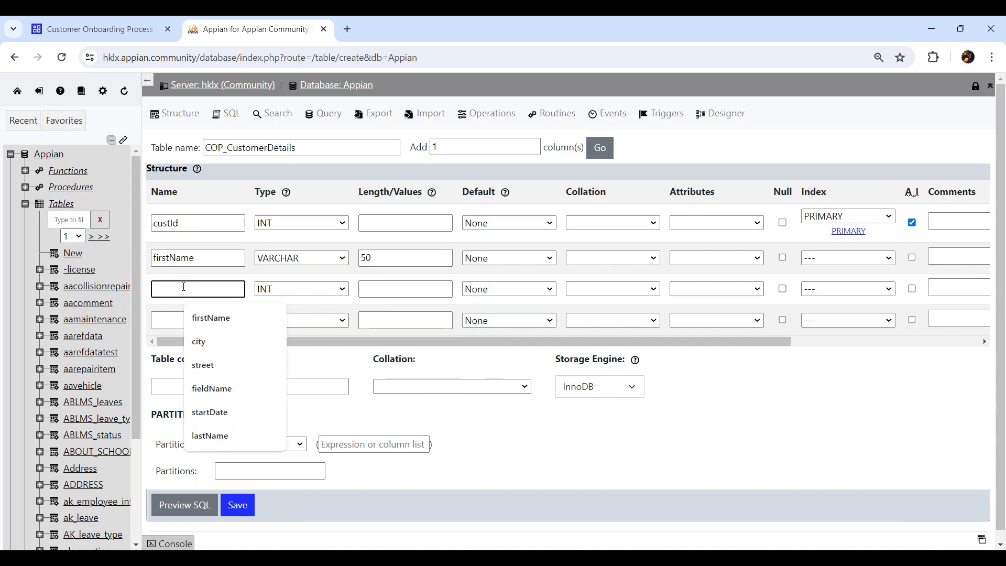
text(middleName)
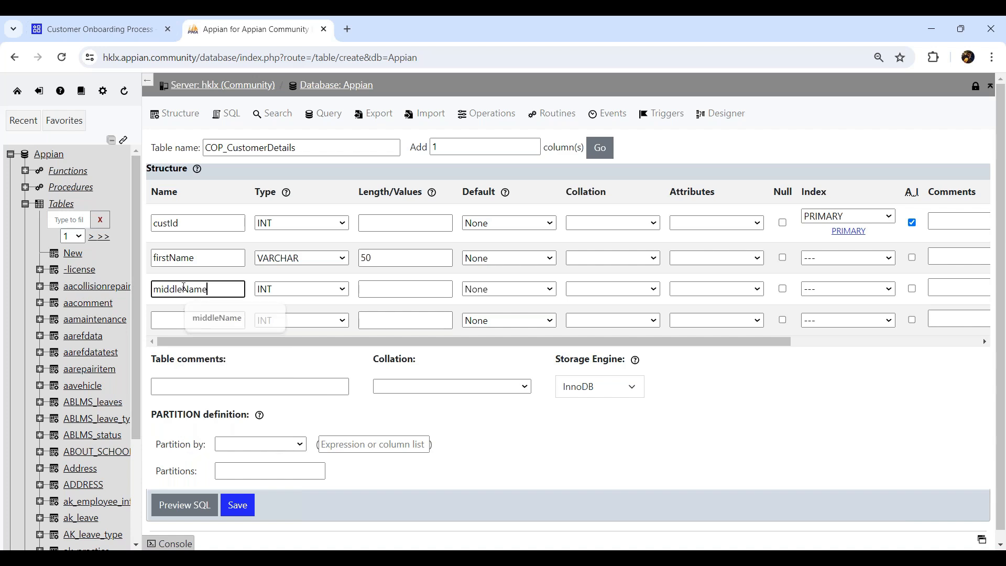
click(315, 292)
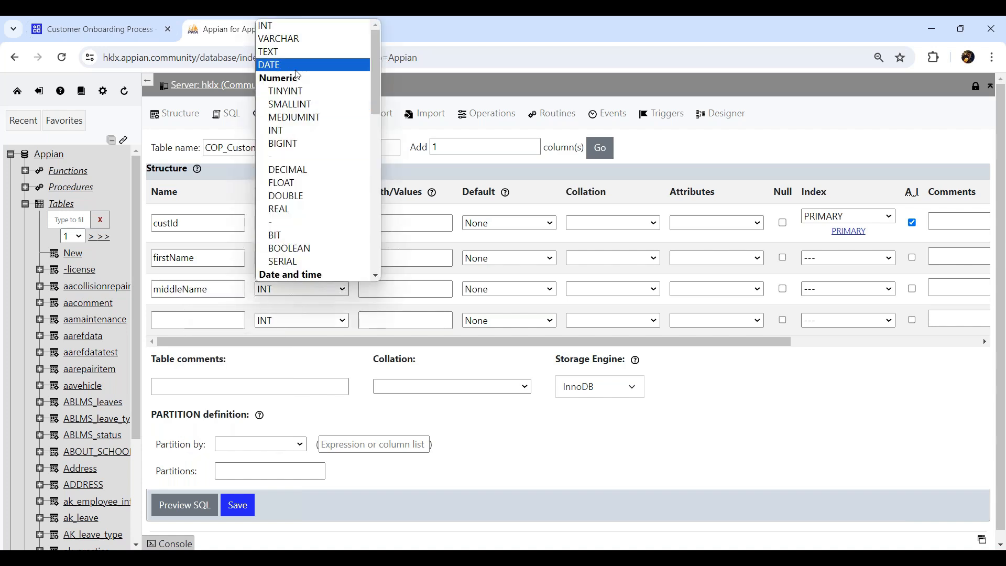
click(283, 39)
click(376, 289)
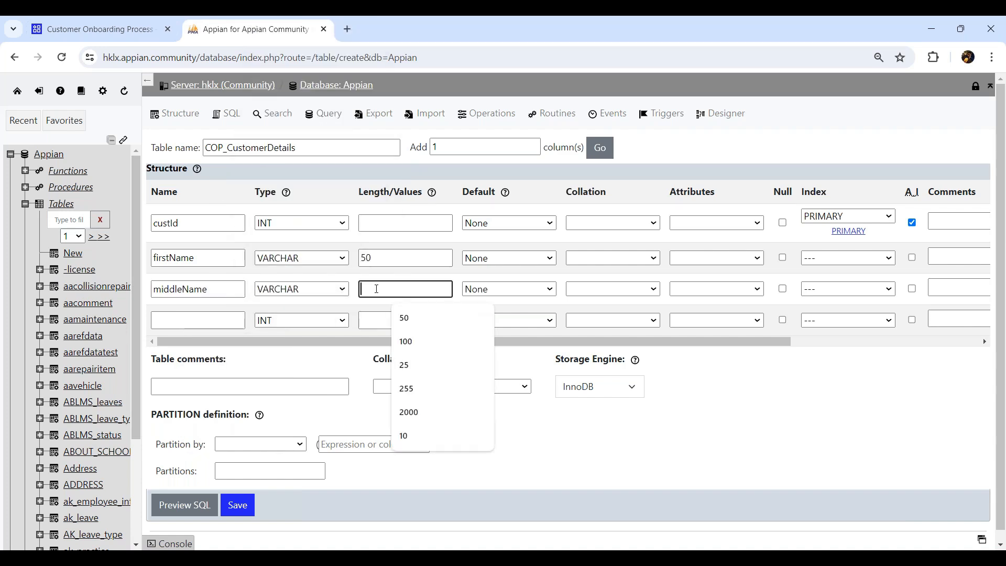
text(50)
click(188, 324)
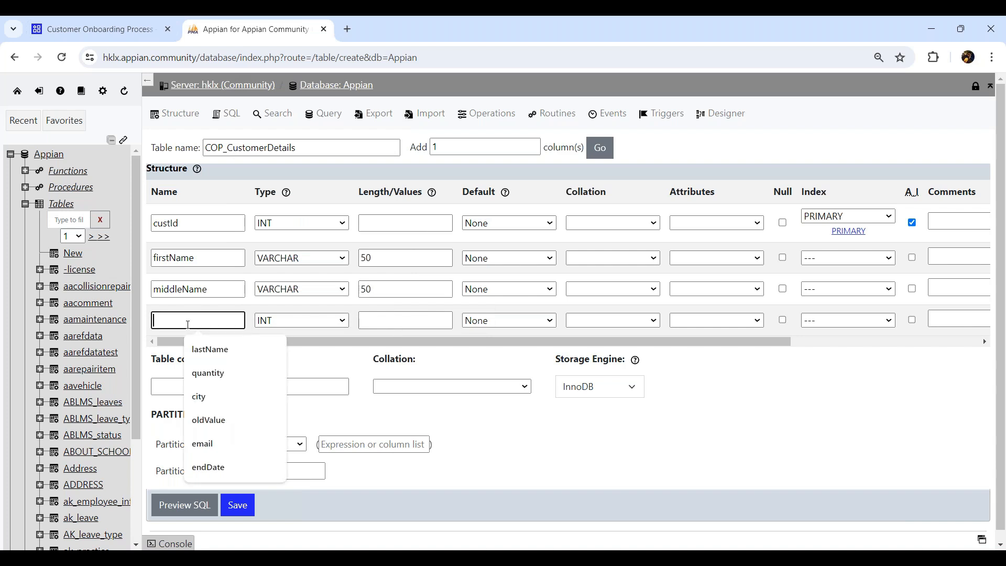
text(lastName)
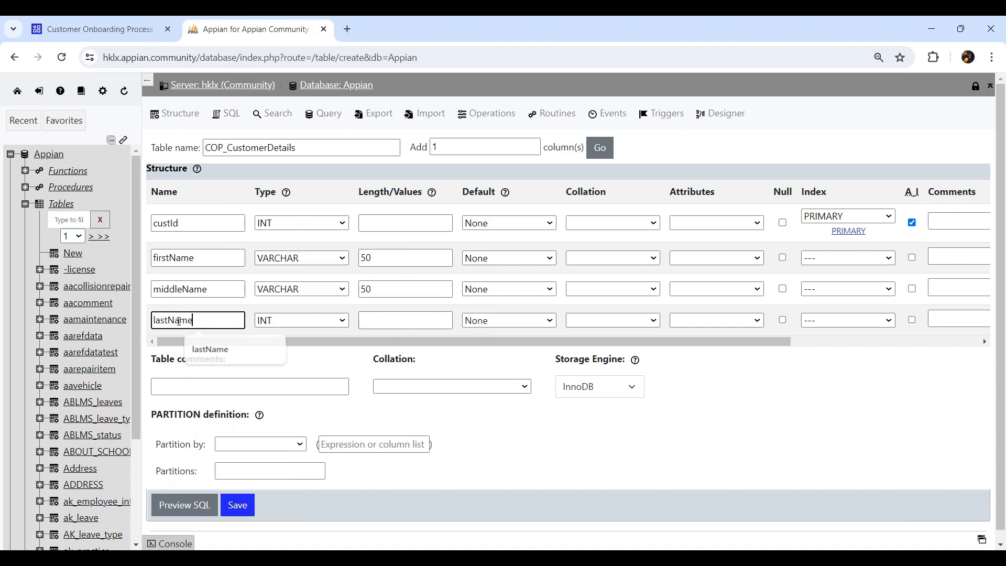
click(301, 320)
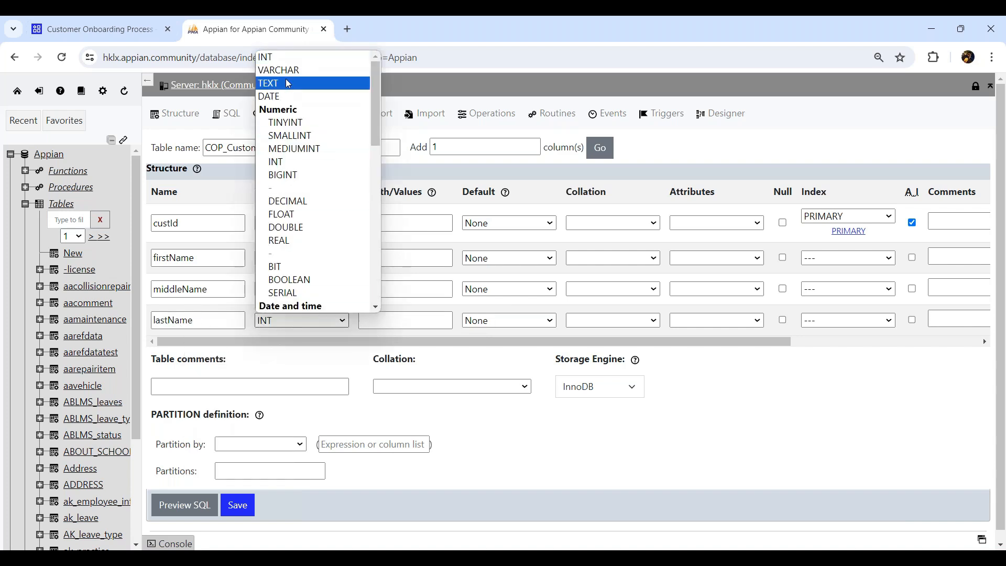
click(301, 69)
click(388, 317)
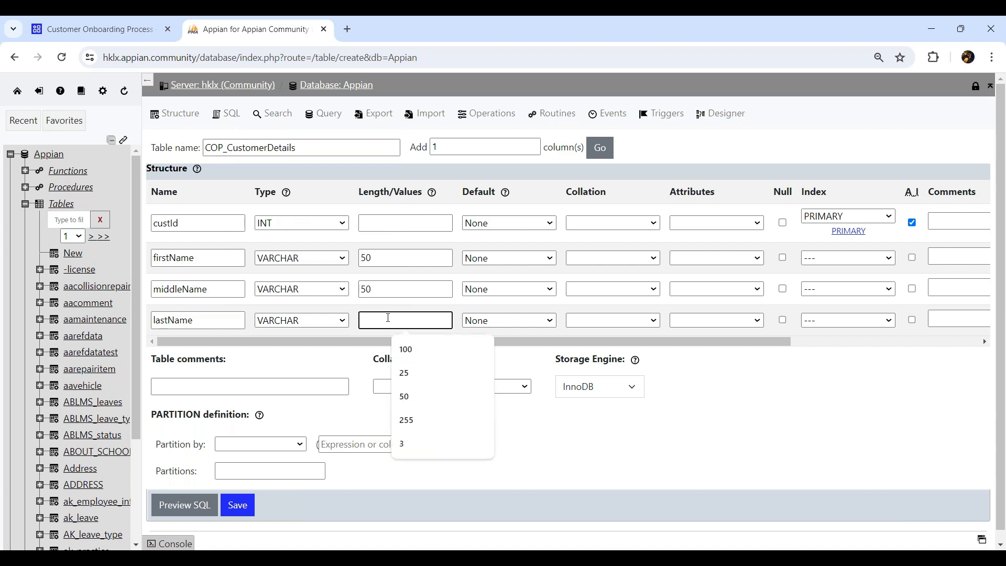
text(50)
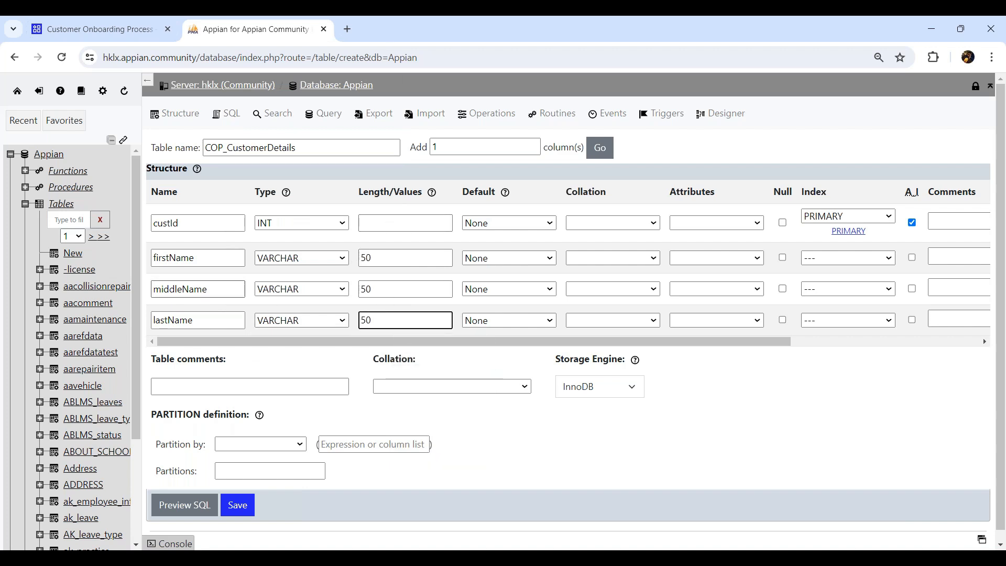
- Add four more column rows and define dob as a DATE column
double_click(462, 147)
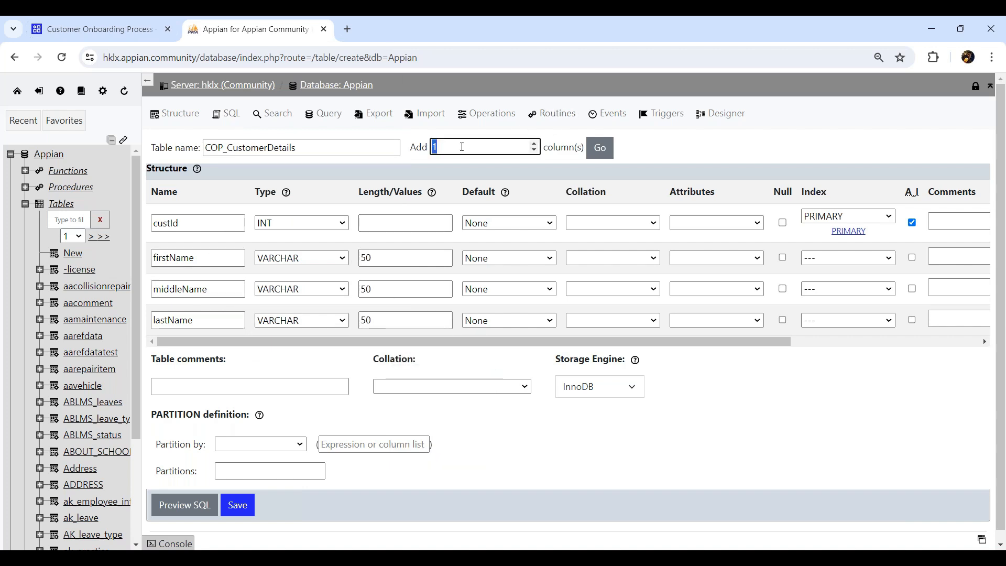
text(4)
click(599, 147)
click(188, 341)
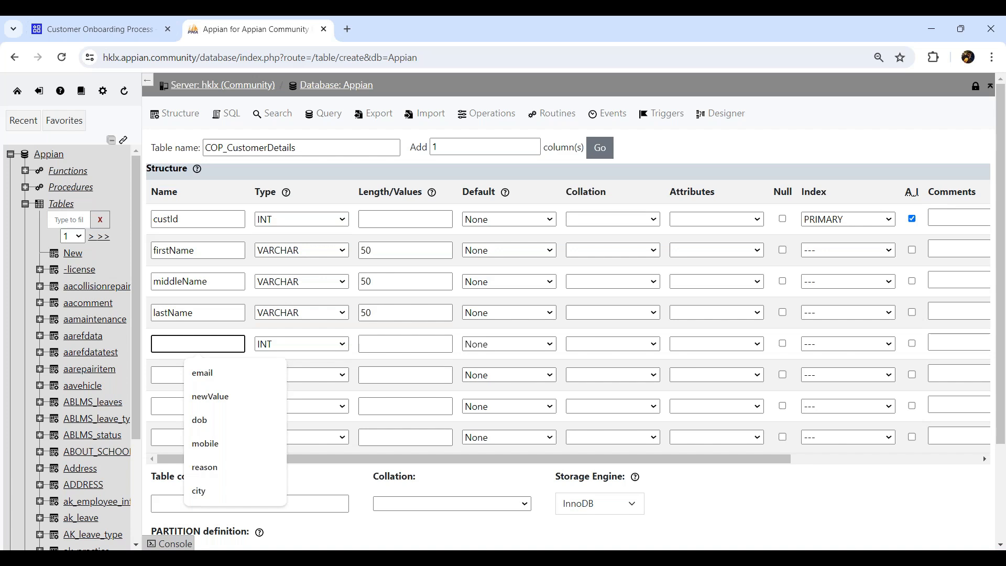
text(dob)
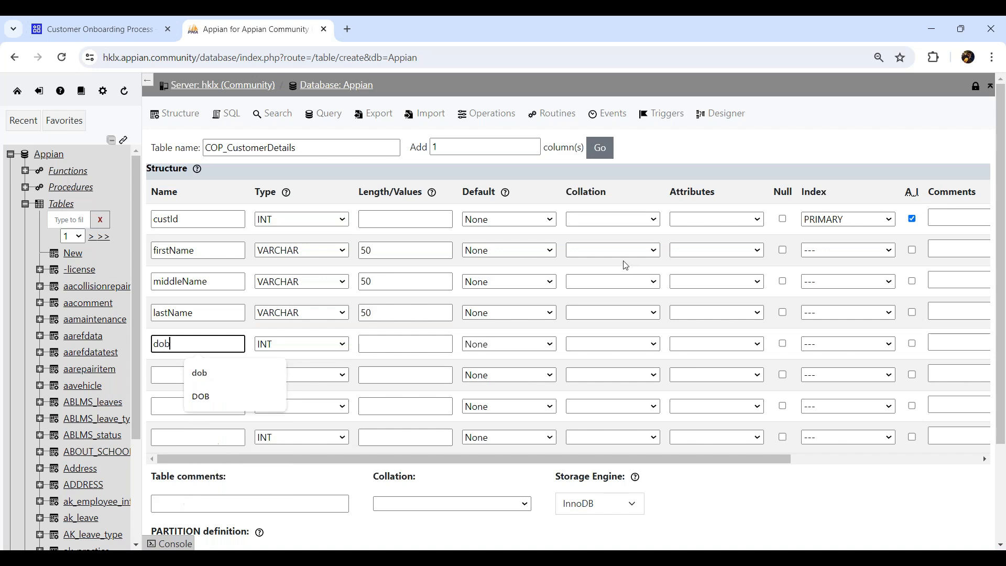
click(331, 344)
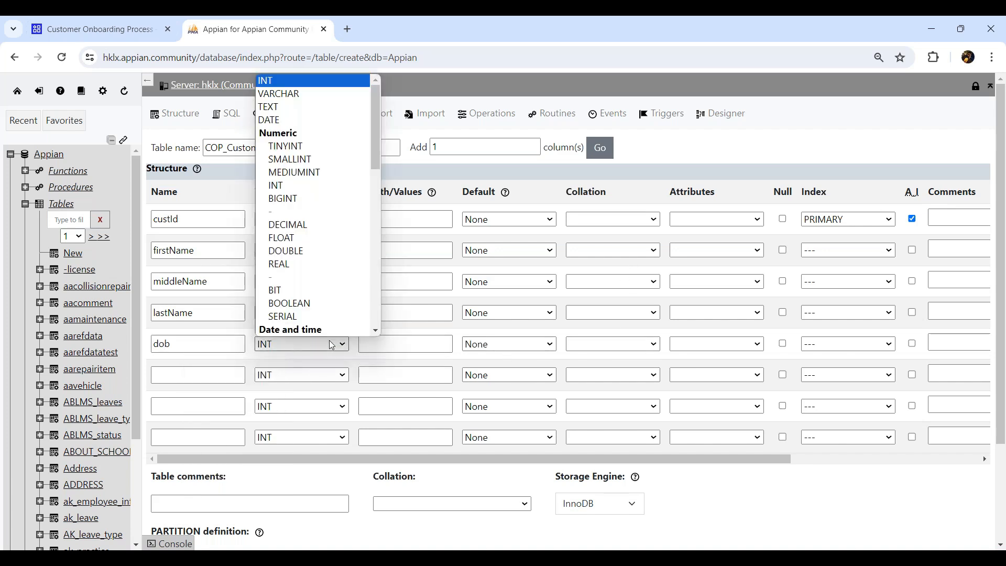
click(294, 120)
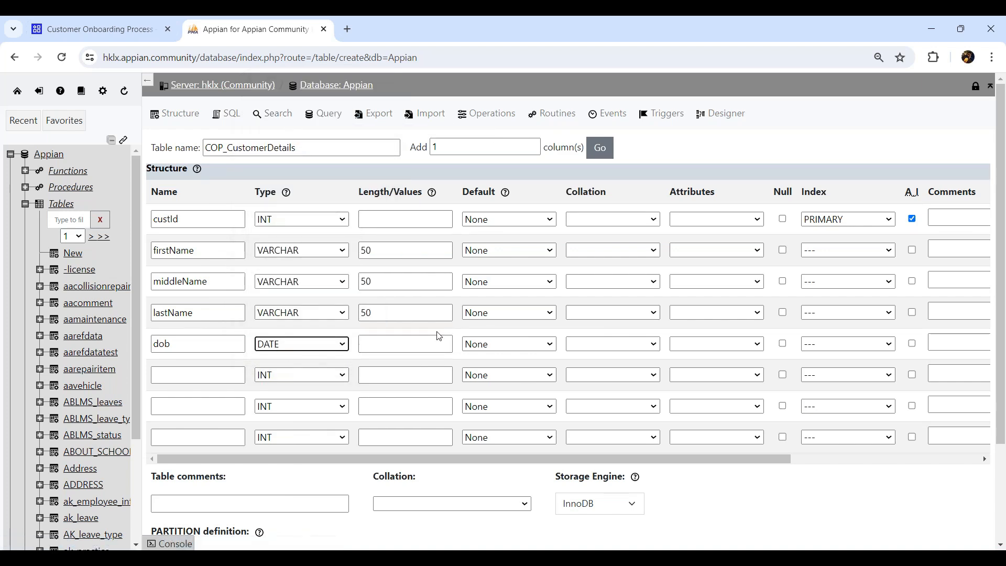
click(382, 344)
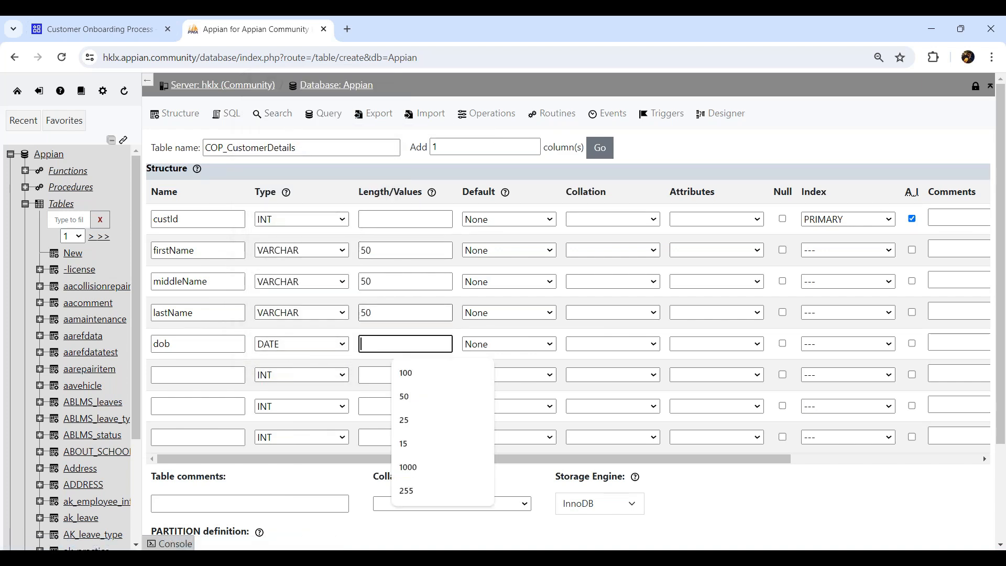
- Define an email column as VARCHAR(100)
click(196, 376)
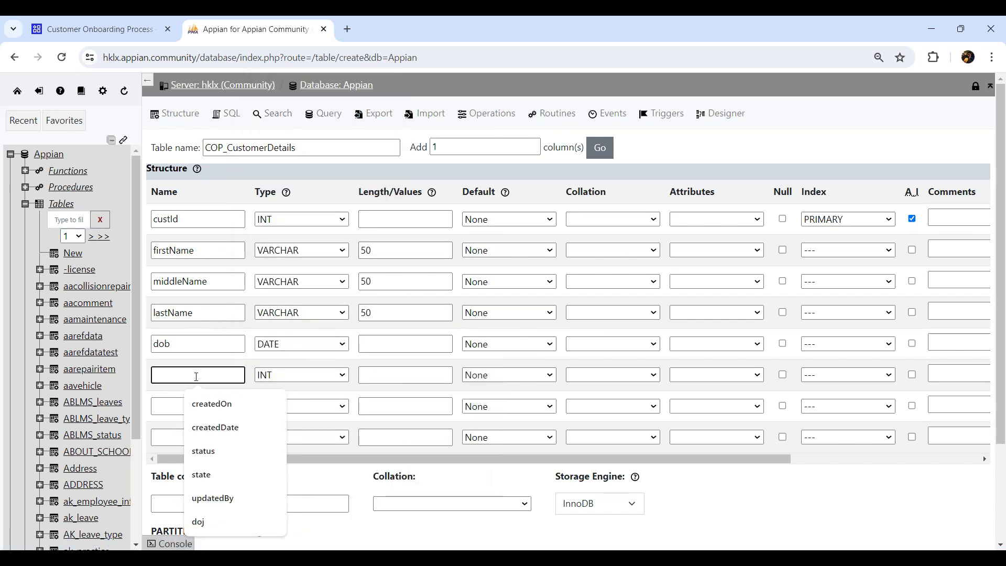
text(email)
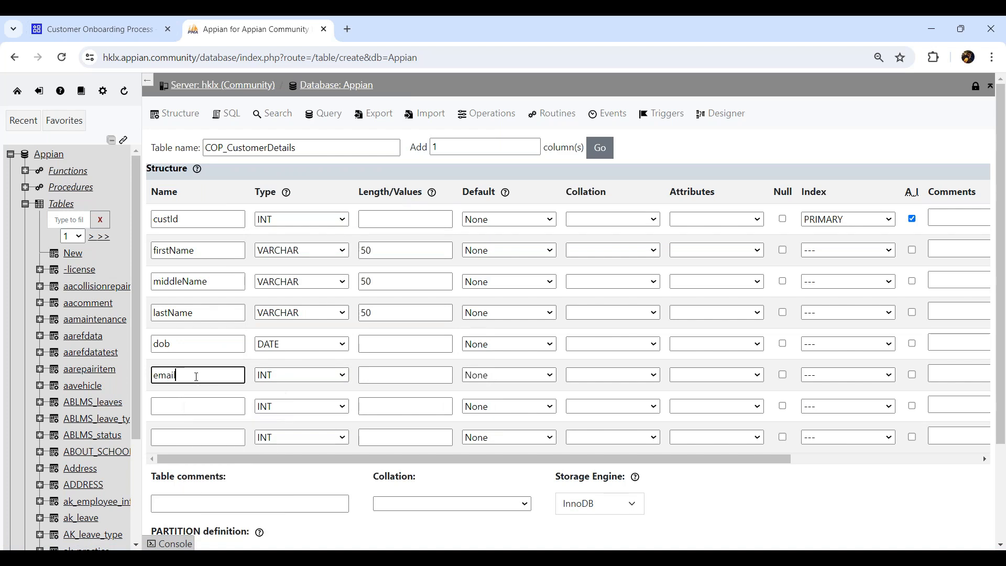
click(277, 375)
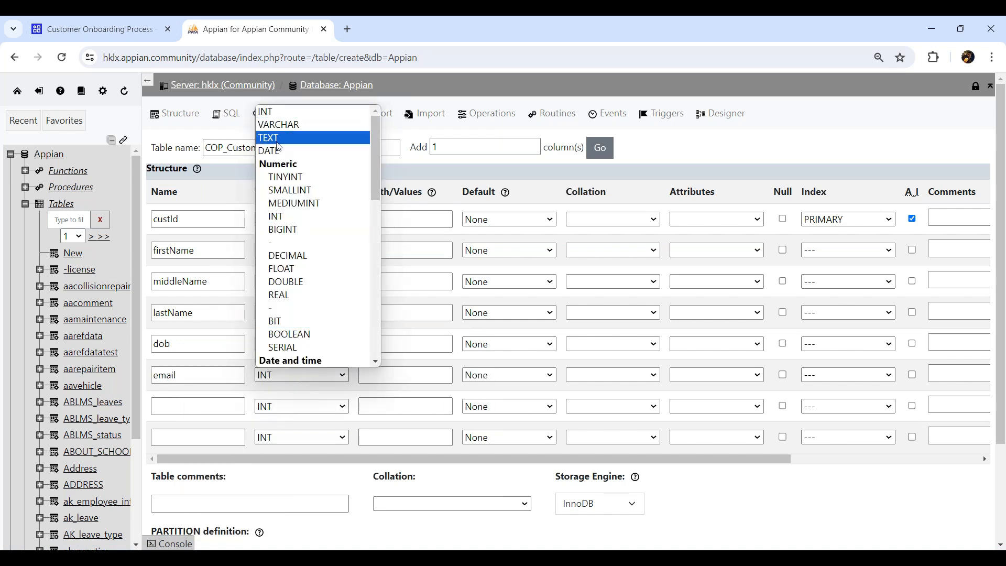
click(278, 125)
click(368, 372)
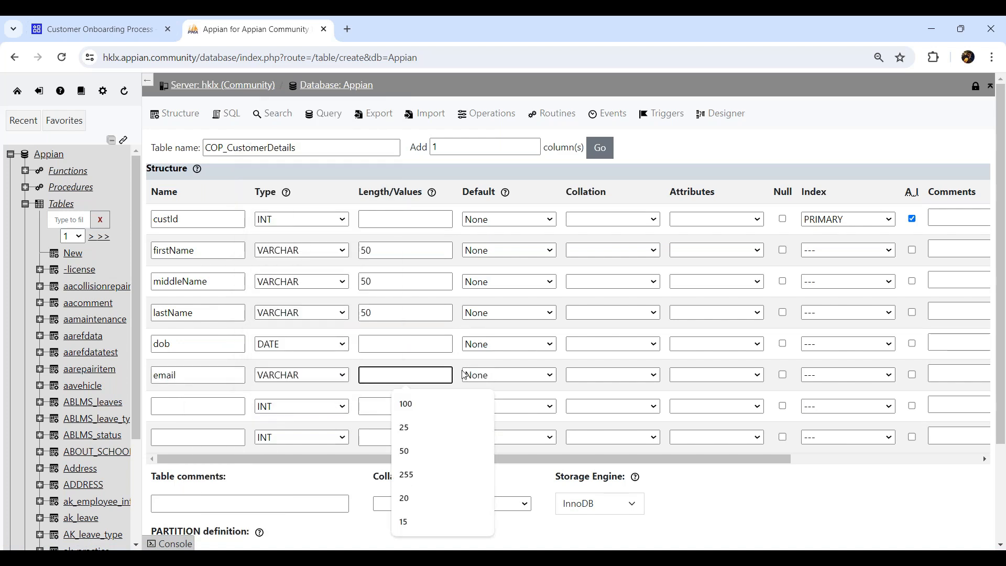
text(100)
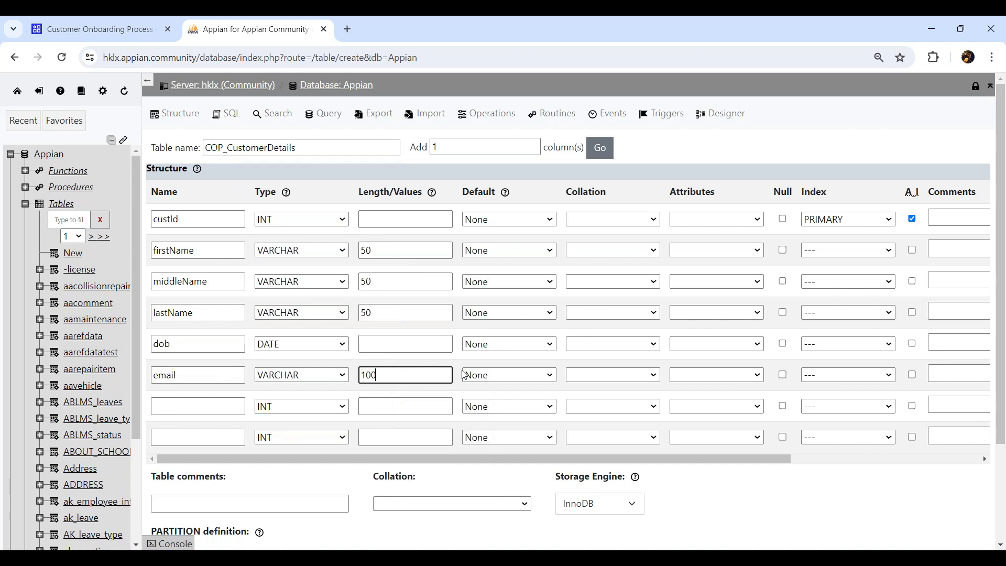
- Define a mobile column as VARCHAR(20)
click(183, 408)
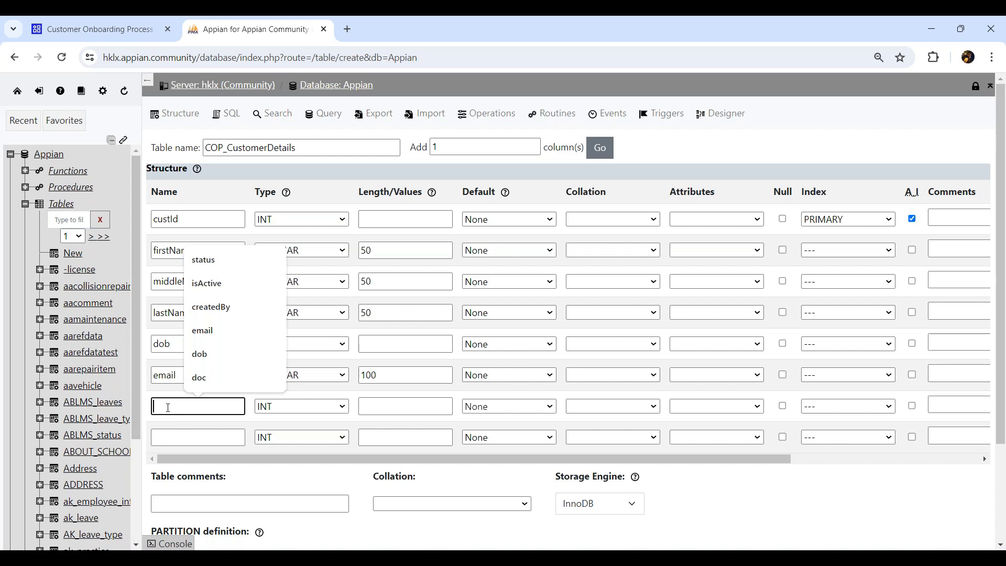
text(mobile)
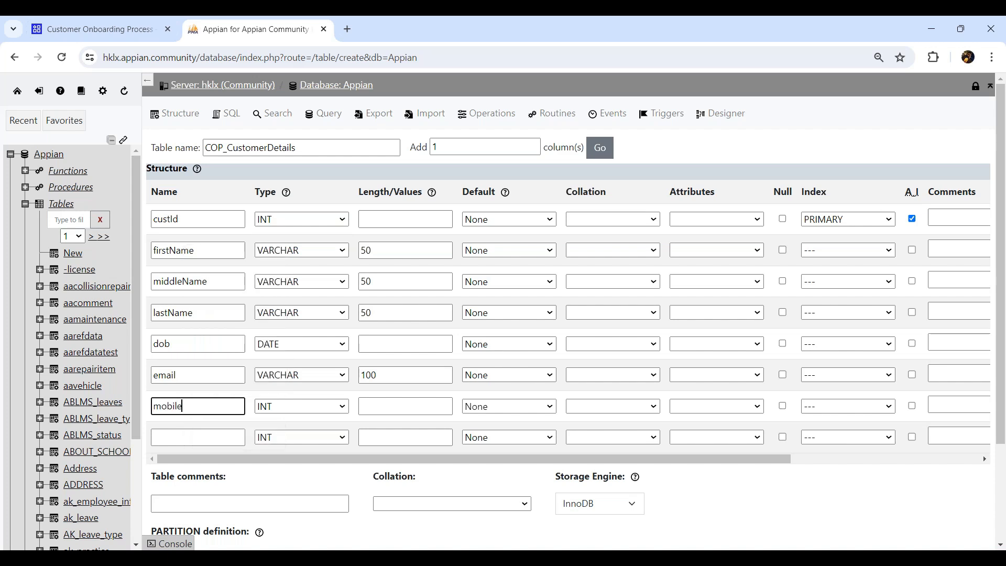
key(Tab)
click(288, 408)
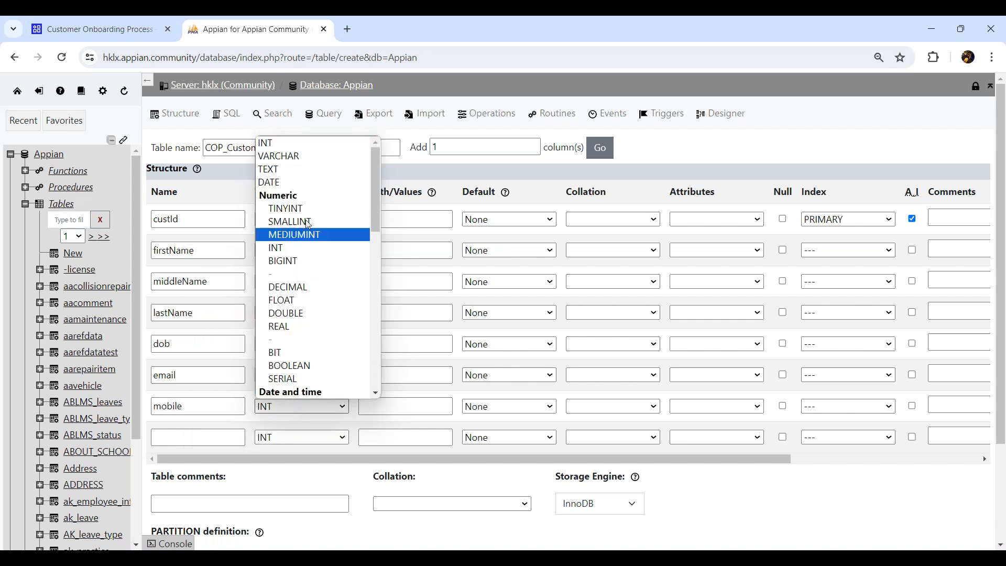
click(283, 157)
text(20)
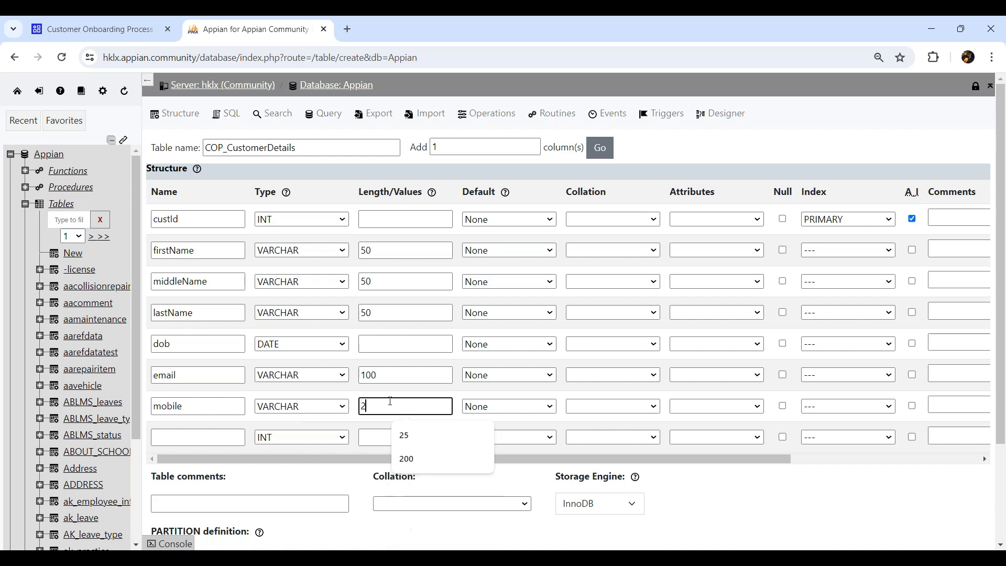
- Define a gender column as VARCHAR(10)
click(166, 437)
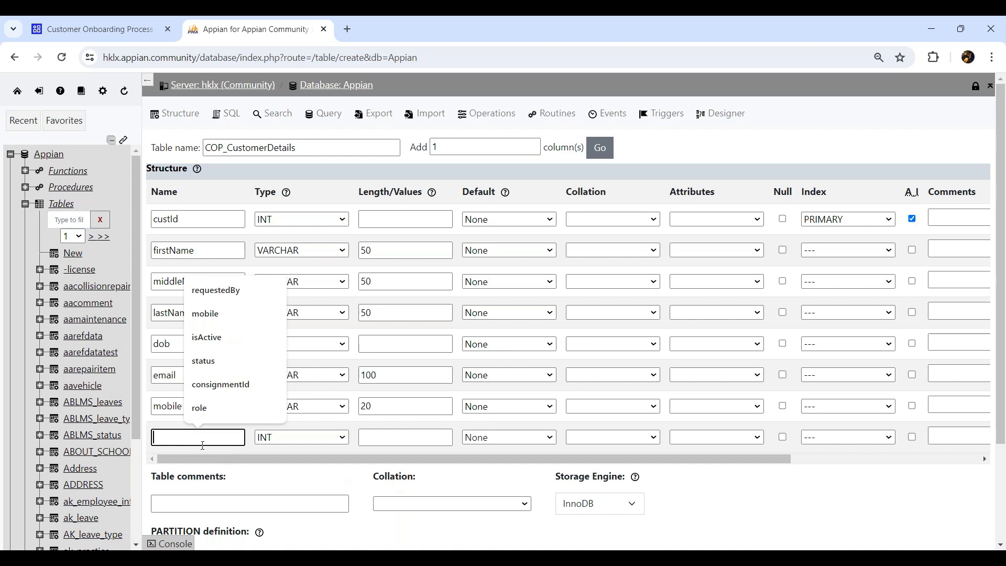
text(gender)
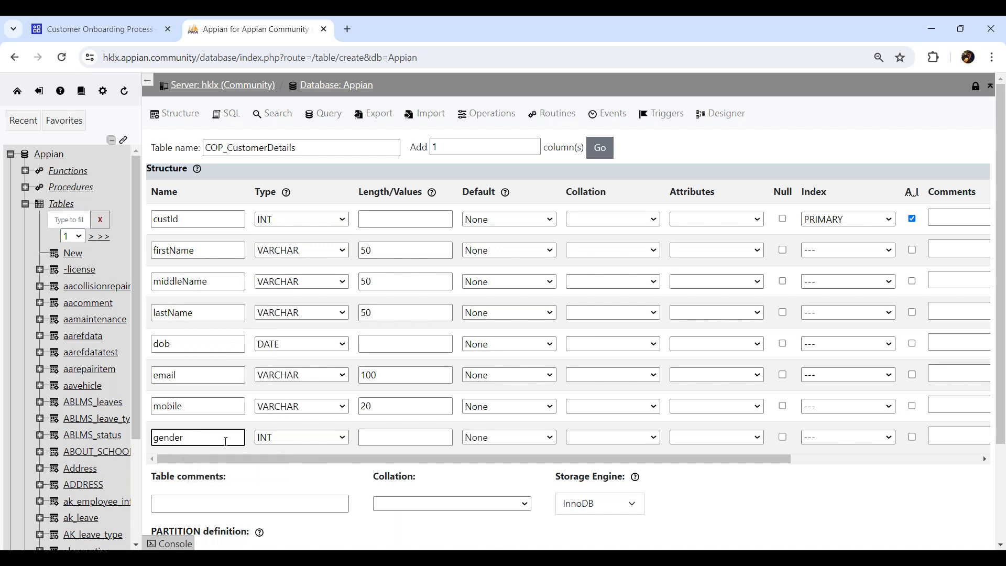
click(300, 439)
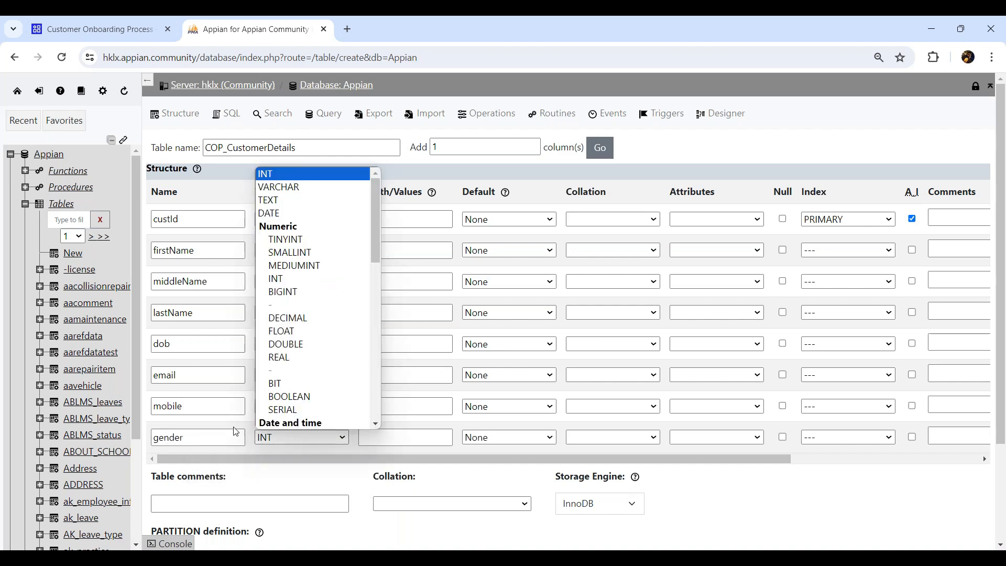
click(311, 189)
click(396, 439)
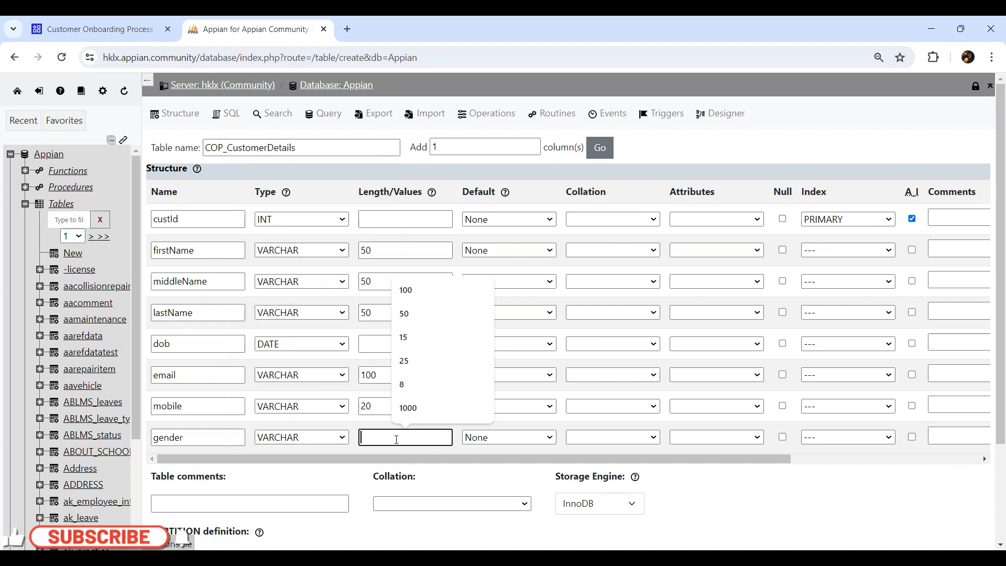
text(10)
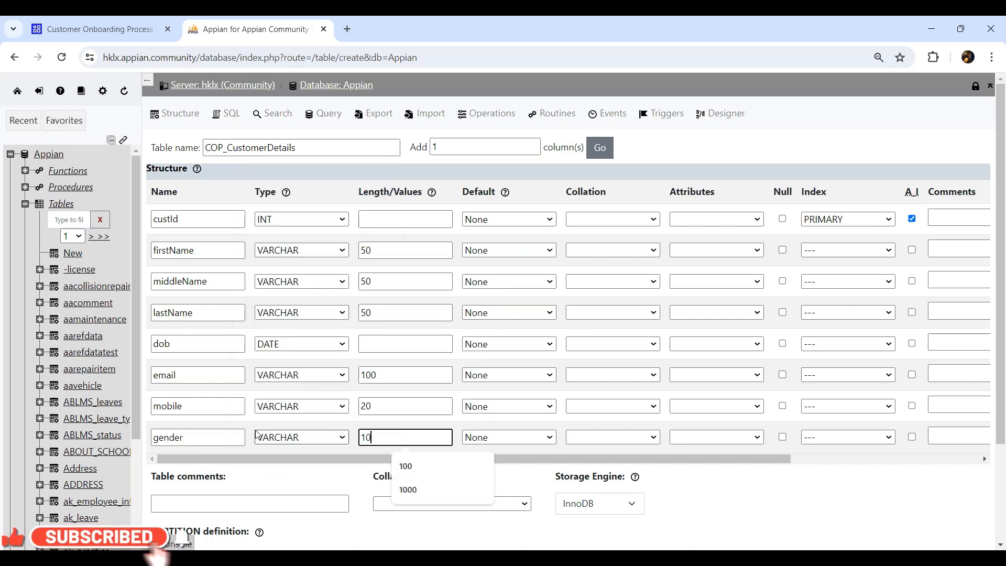
scroll(229, 433, down, 1)
scroll(251, 409, up, 1)
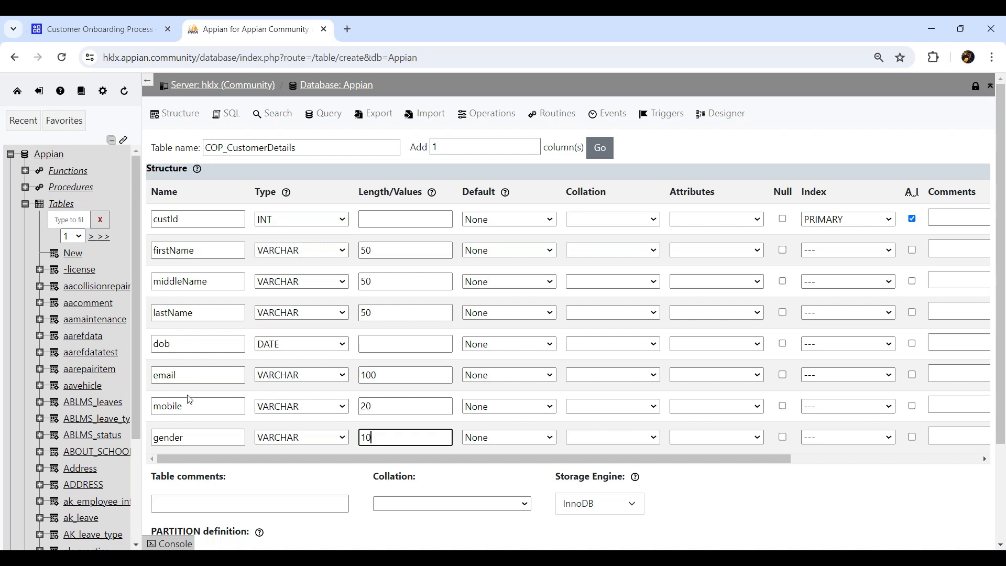
- Add one more row and define isActive as a TINYINT column
click(600, 148)
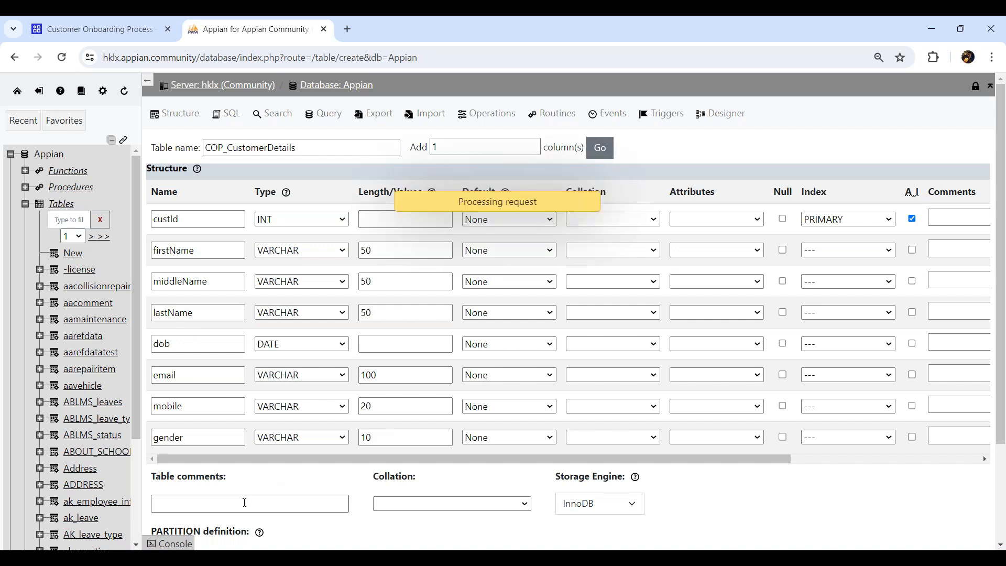
click(203, 469)
text(isActive)
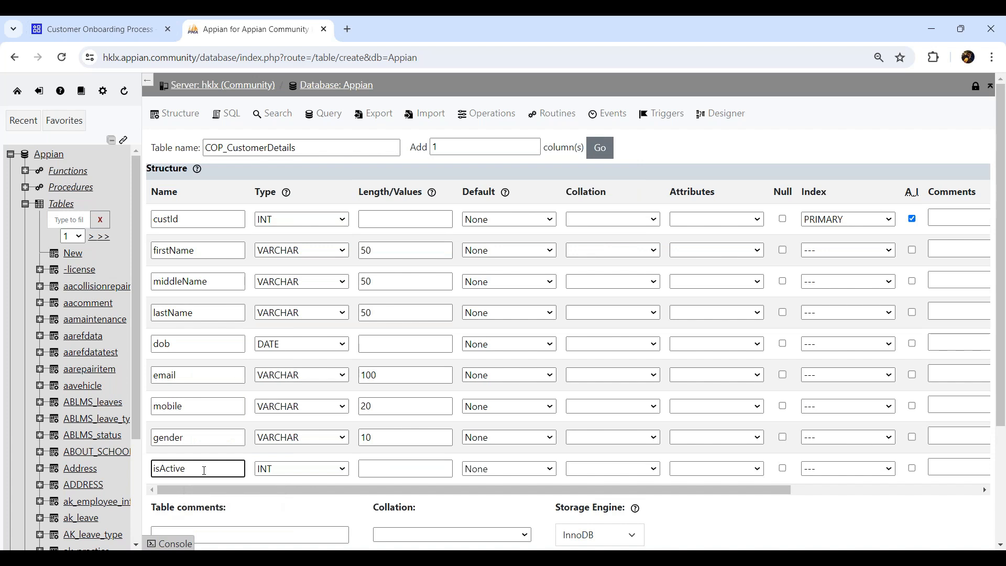
click(303, 468)
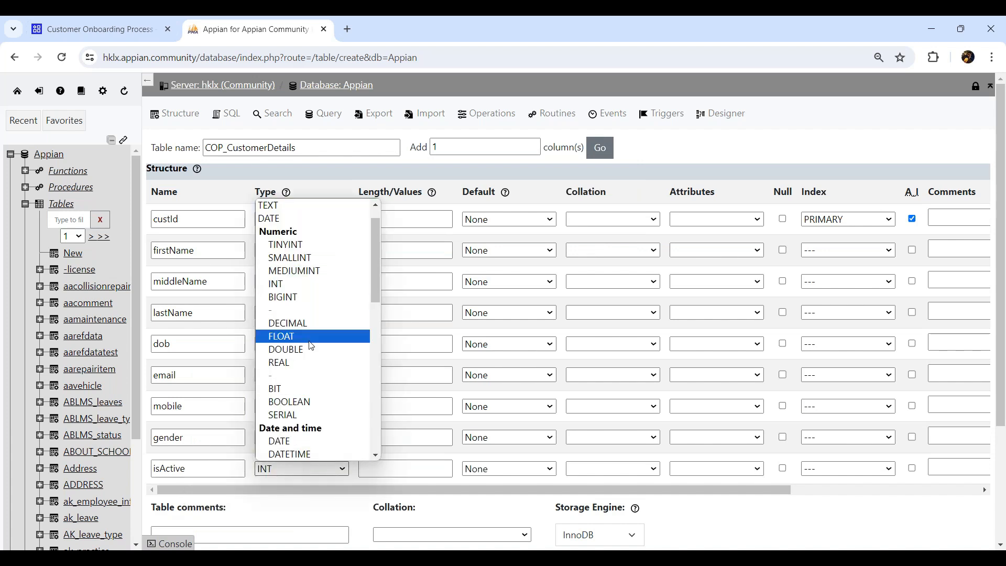
click(285, 244)
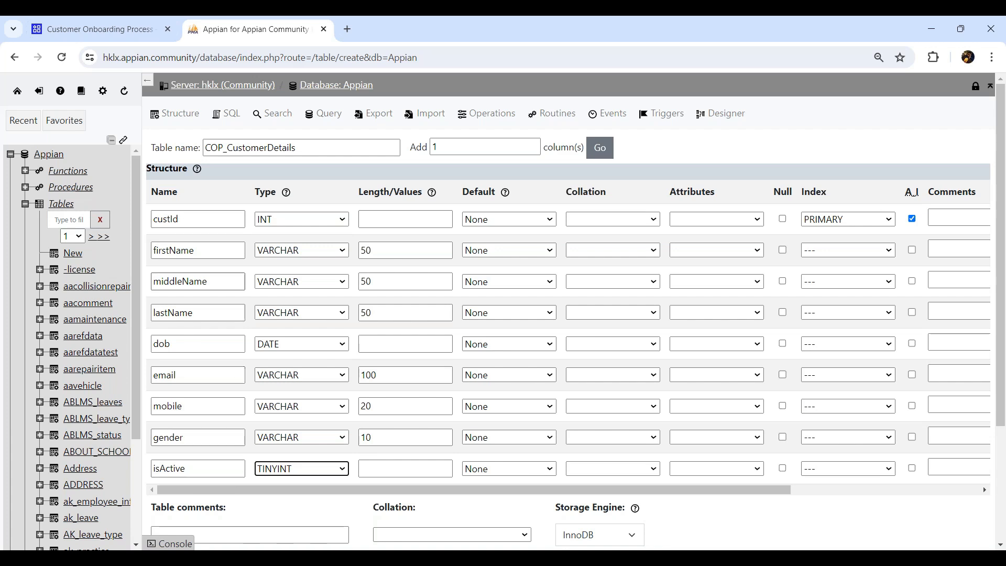
- Review the firstName, middleName, lastName and dob column names
click(207, 249)
click(209, 281)
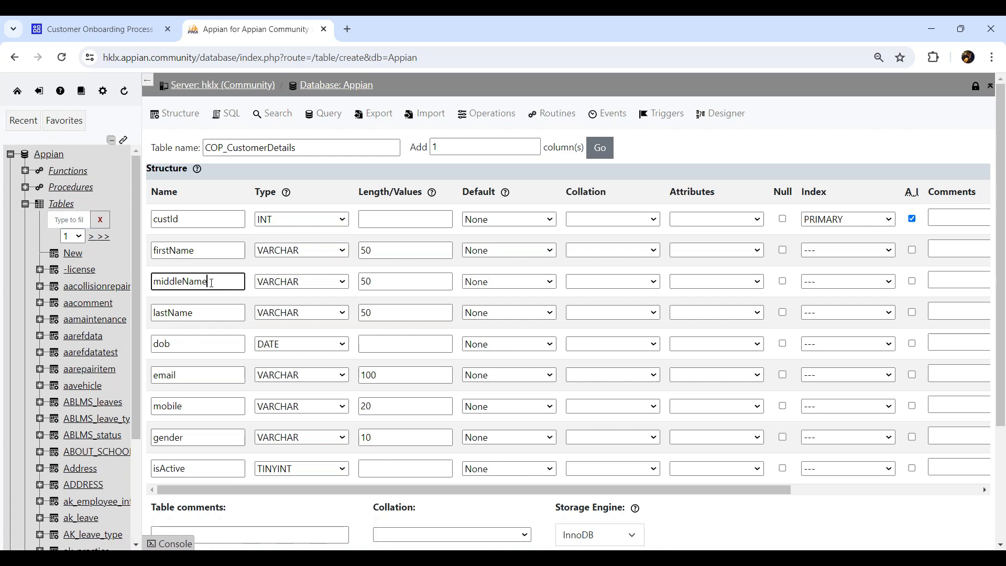
click(214, 317)
click(213, 343)
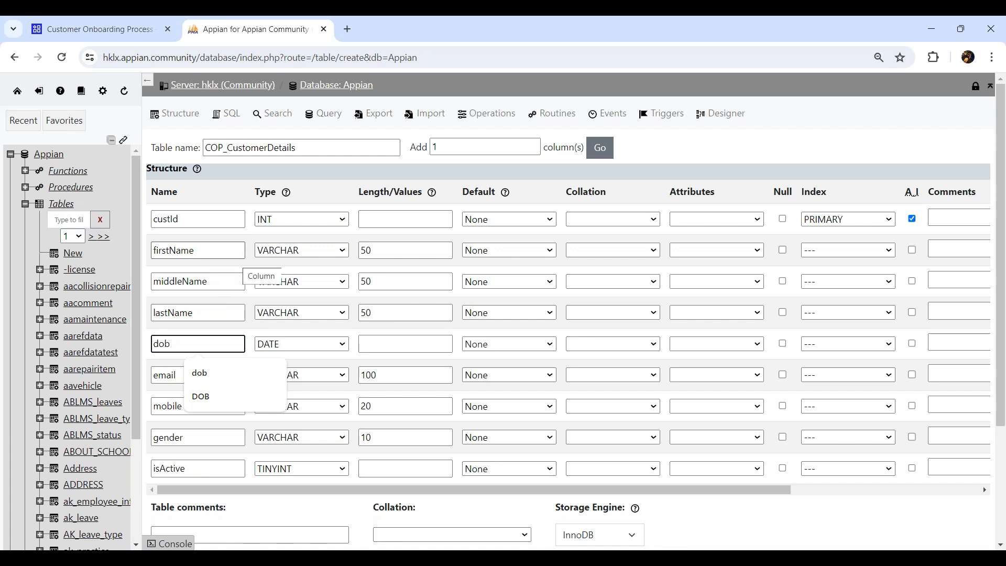
click(209, 256)
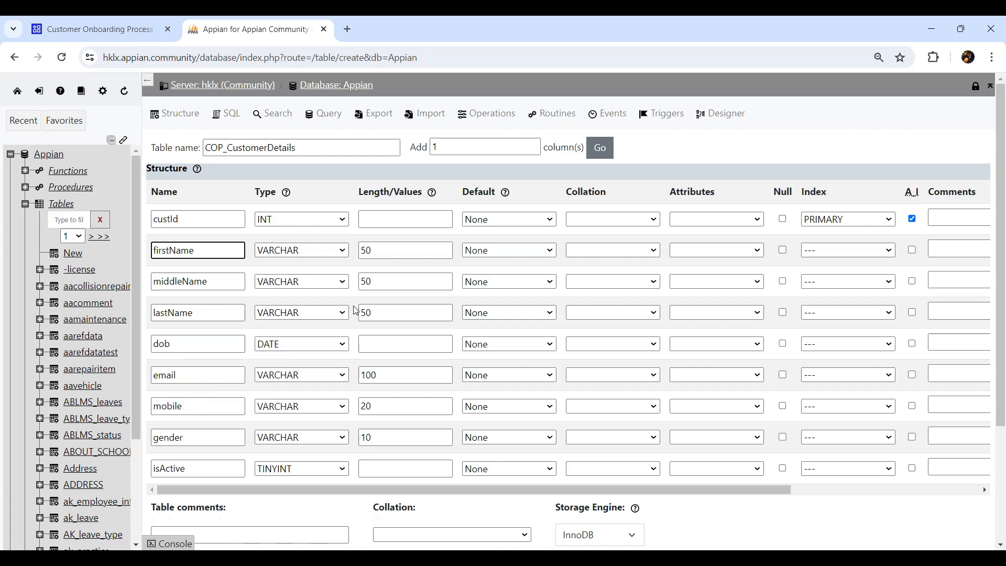
click(782, 250)
click(783, 282)
click(783, 312)
click(784, 345)
click(783, 375)
click(783, 406)
click(783, 438)
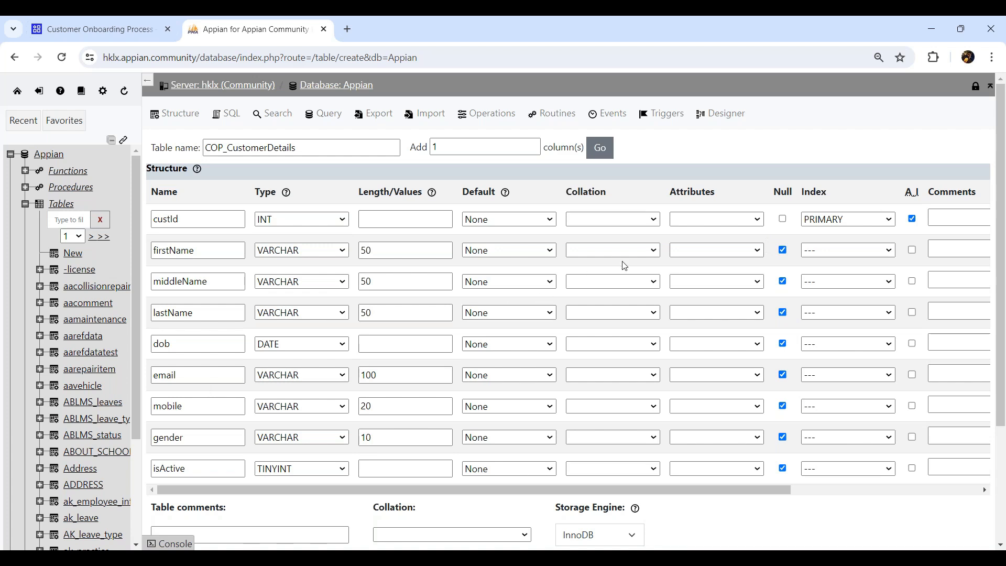
click(783, 250)
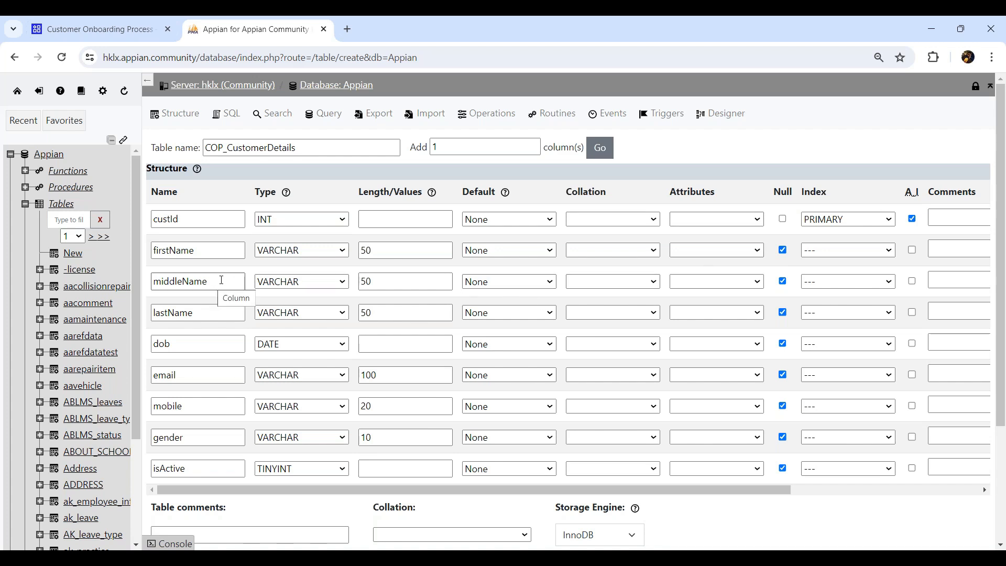
drag(314, 146, 174, 145)
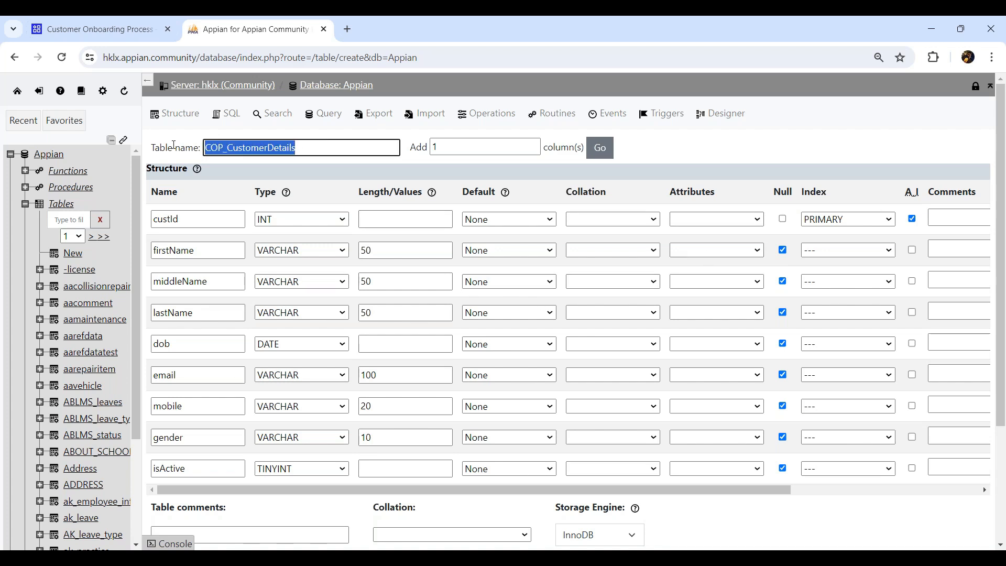
- Save the COP_CustomerDetails table with its nine columns
click(773, 155)
scroll(529, 398, down, 3)
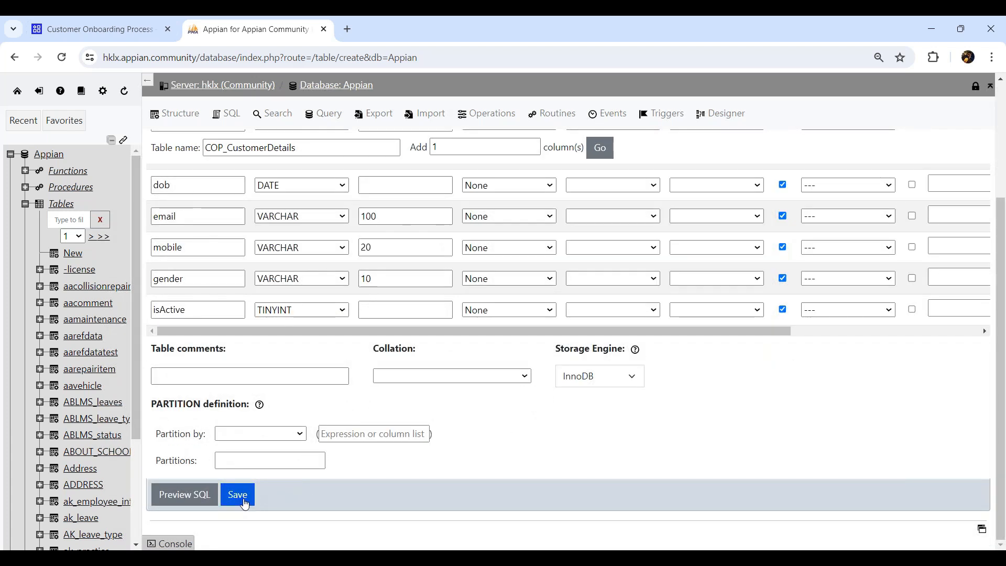
click(244, 501)
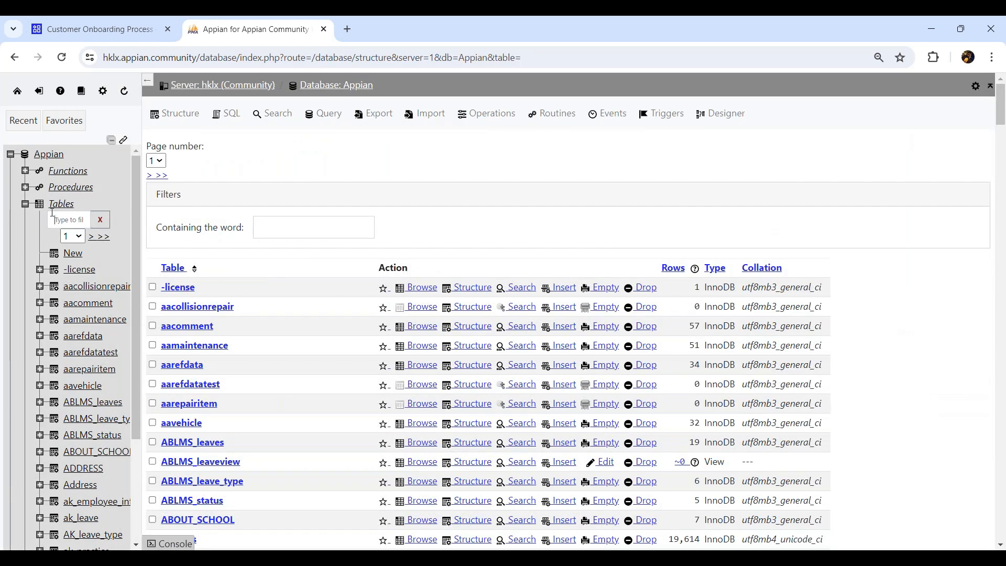
- Filter the table tree with 'cop_custome' and open COP_CustomerDetails
click(52, 214)
text(cop_cust)
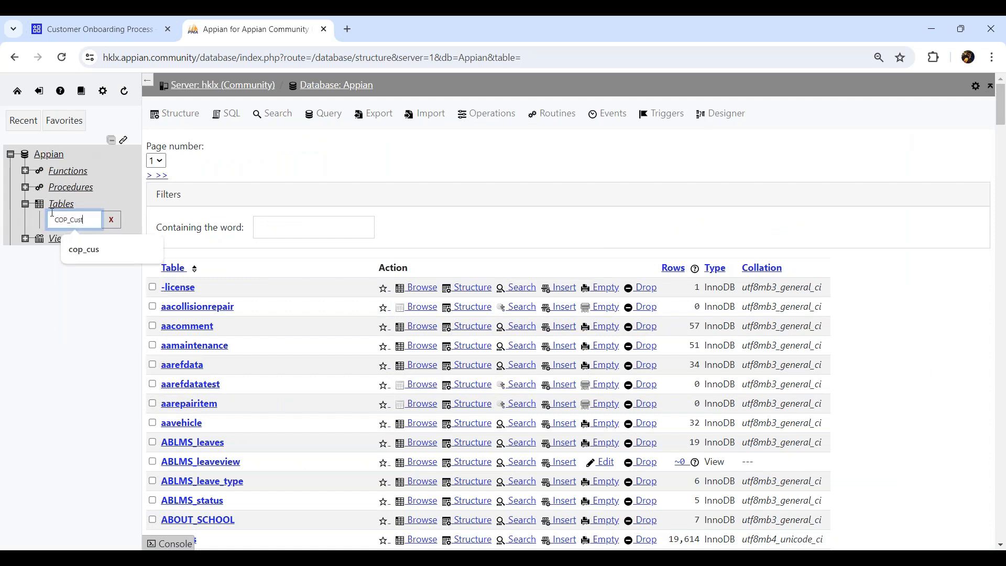
text(ome)
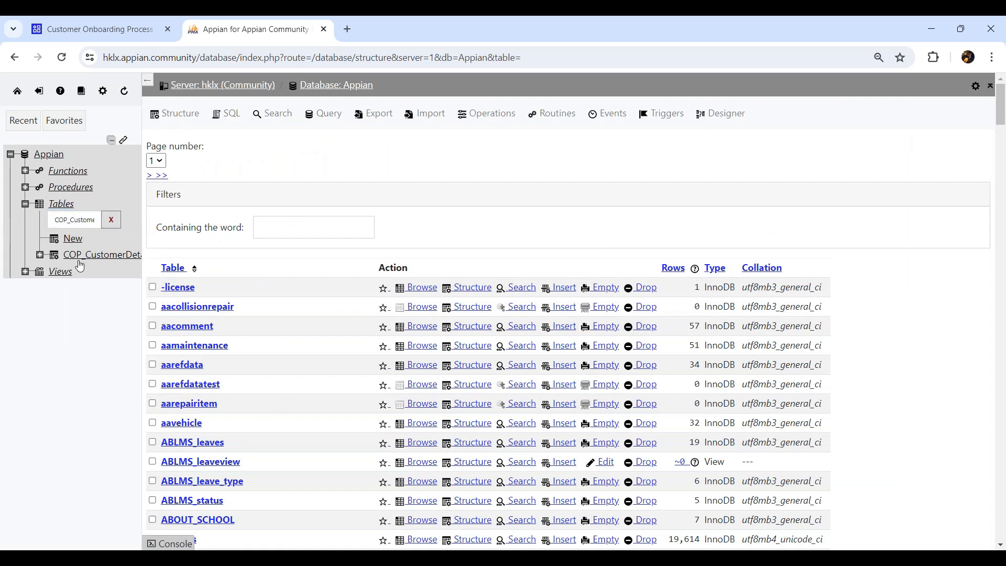
click(99, 255)
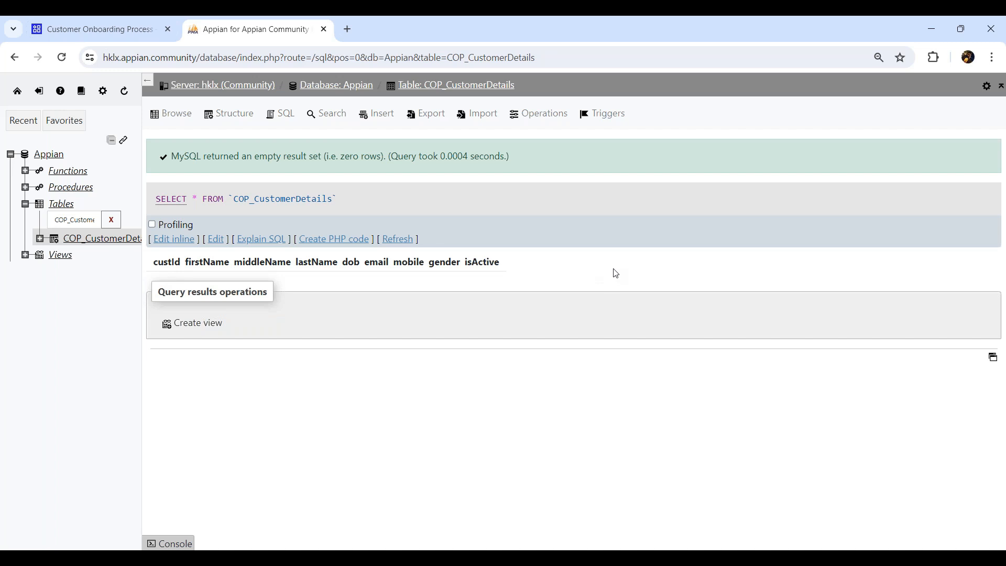
- Start a new table COP_Address with addId as the auto-increment primary key
click(72, 253)
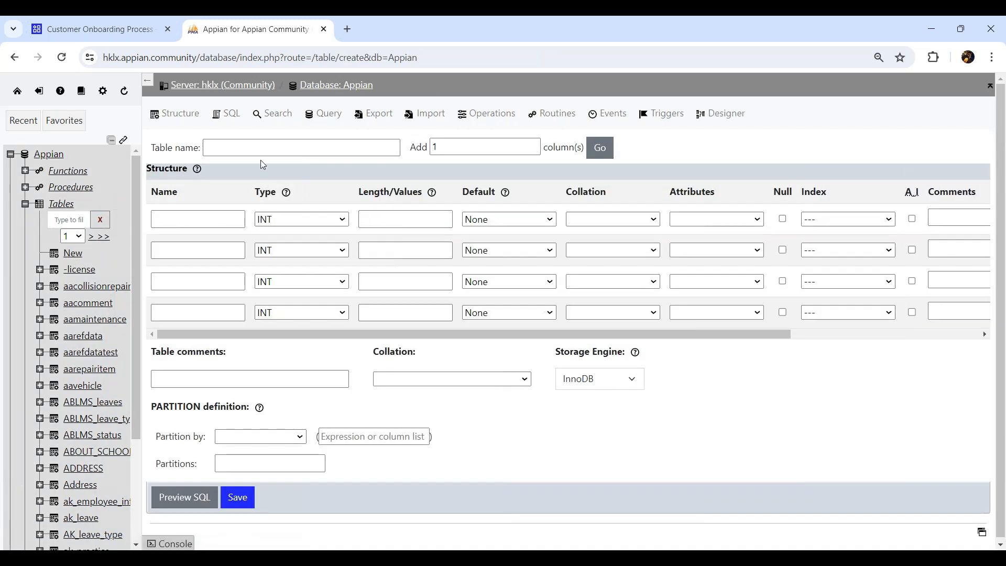
click(264, 148)
text(COP)
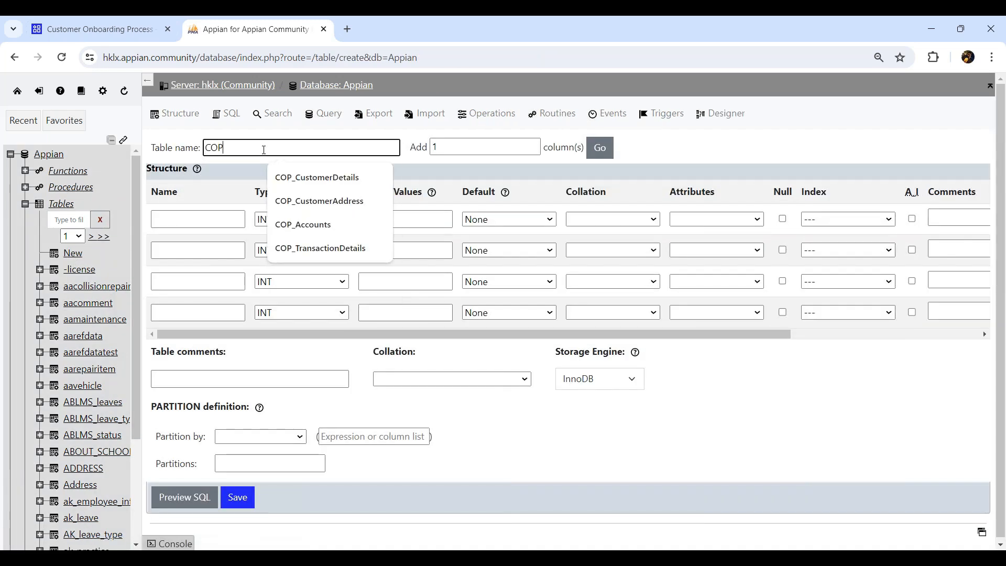
text(_A)
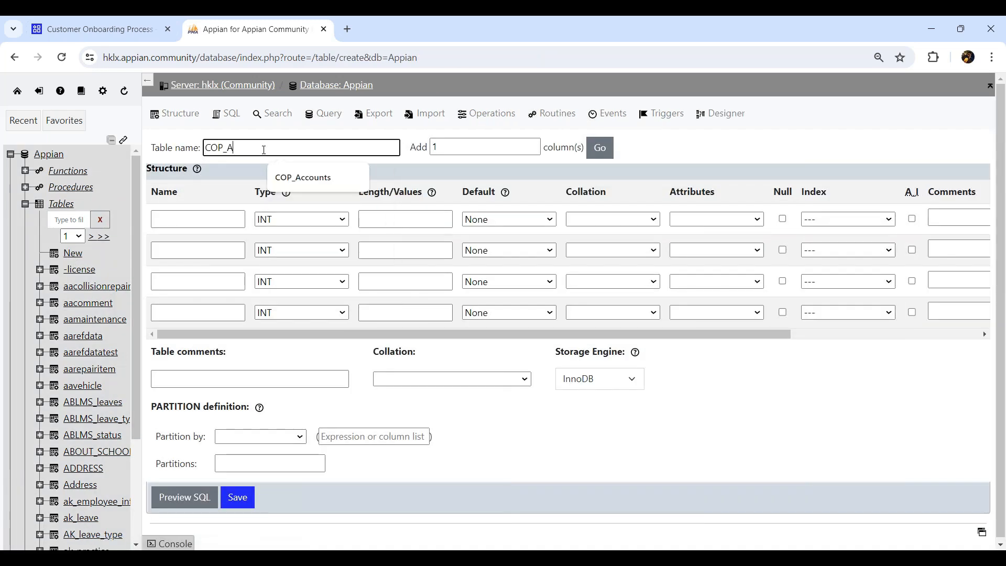
text(ddress)
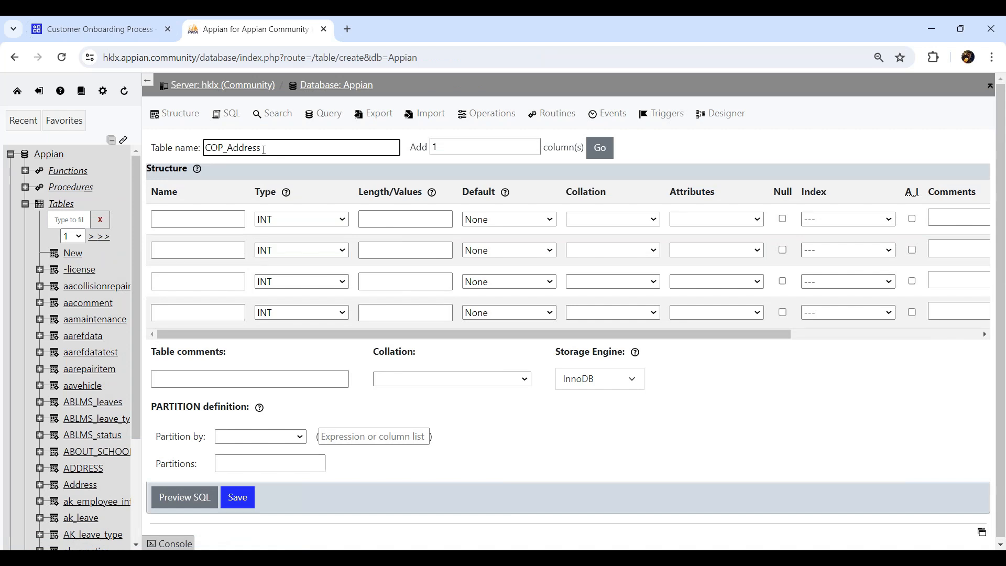
click(216, 215)
text(add)
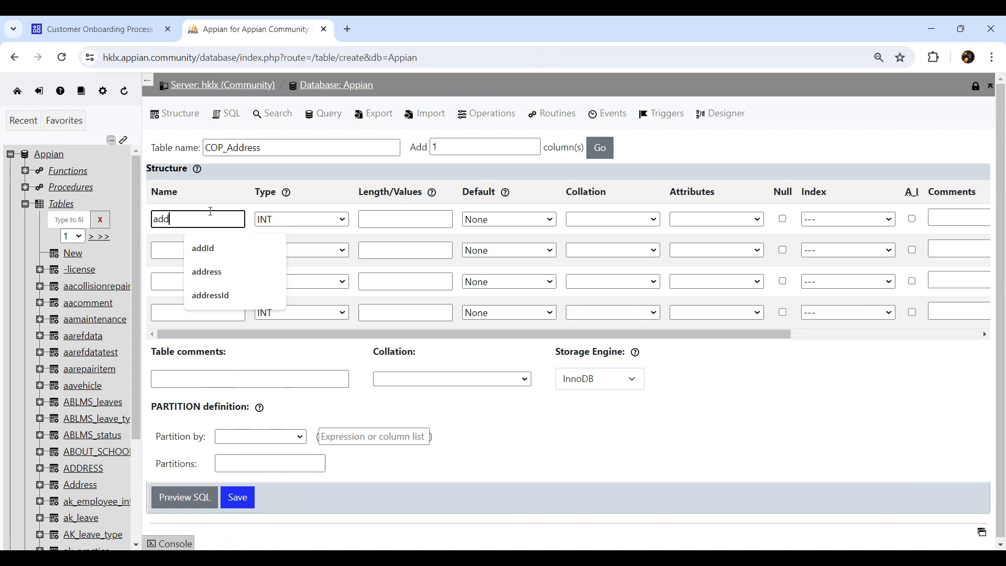
text(Id)
key(Tab)
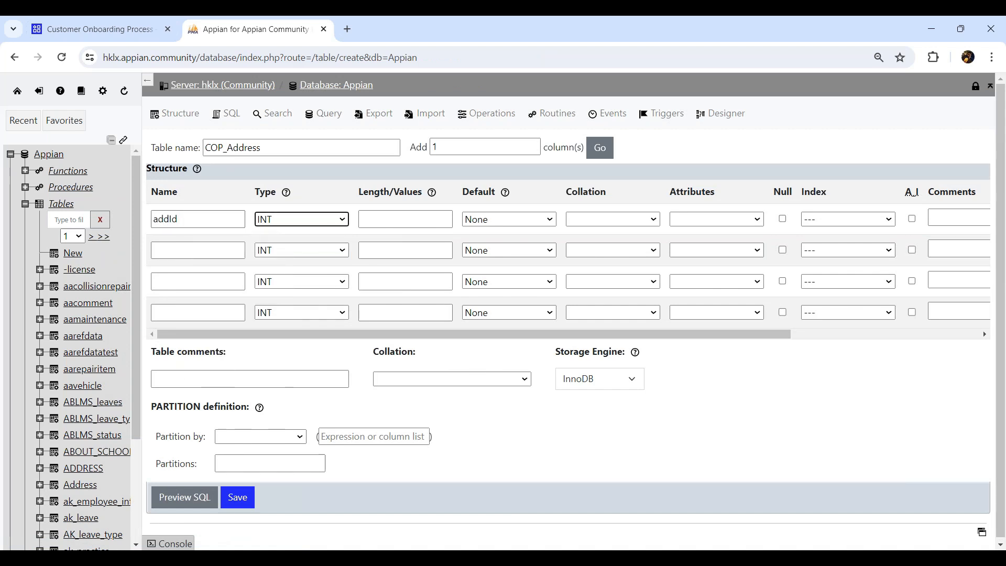
click(912, 218)
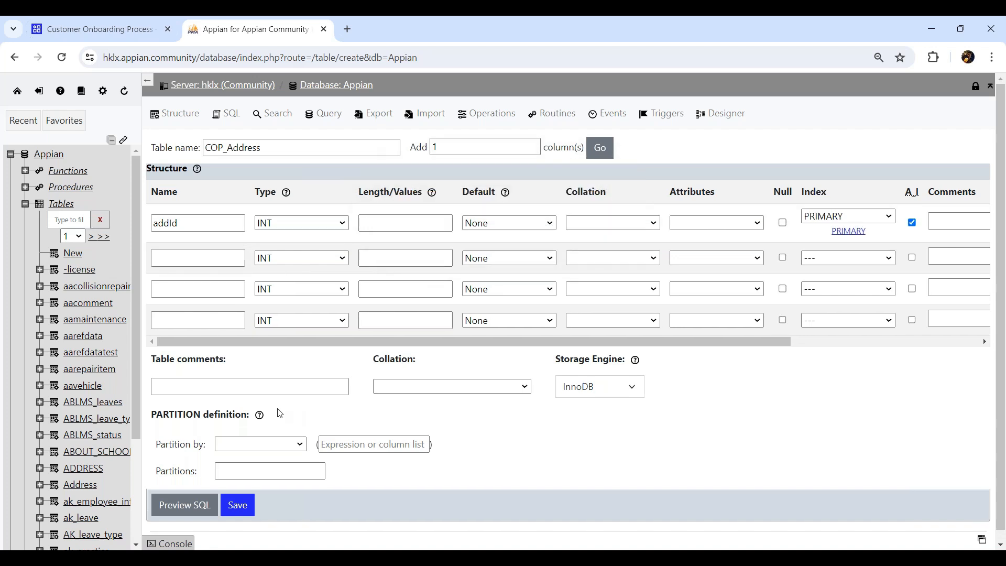
- Add a custId column and a VARCHAR street column with length 1000
click(197, 257)
text(cus)
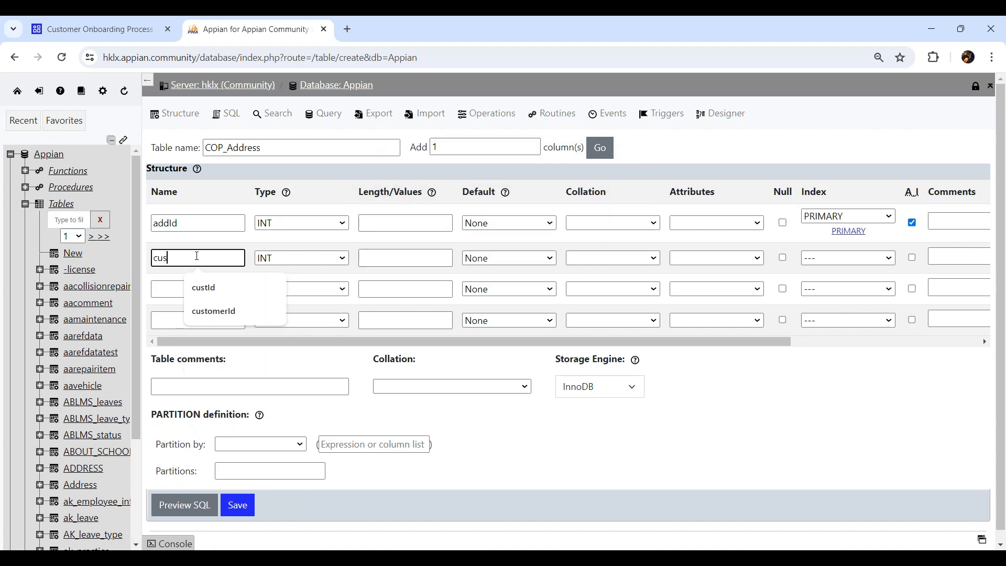
text(tId)
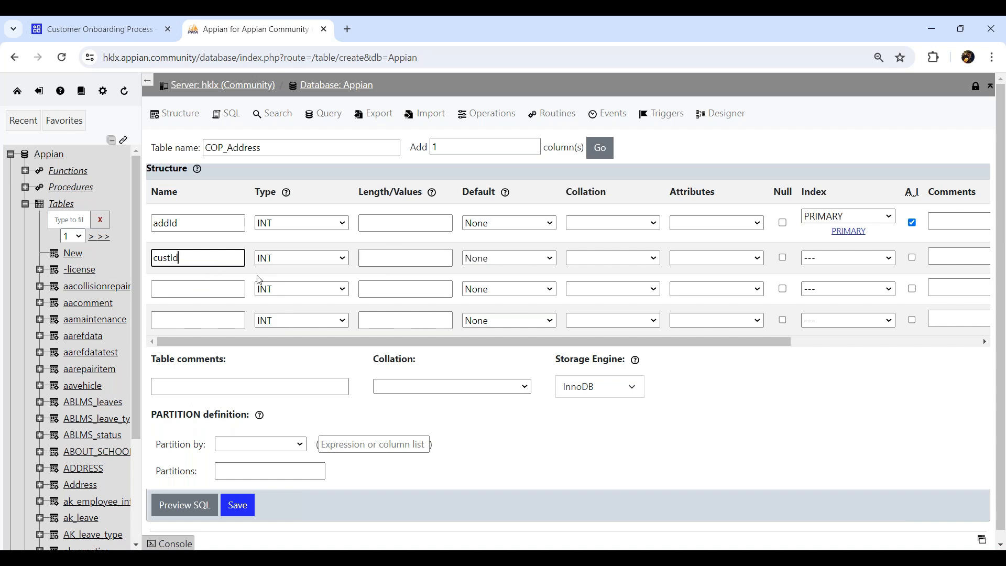
click(187, 287)
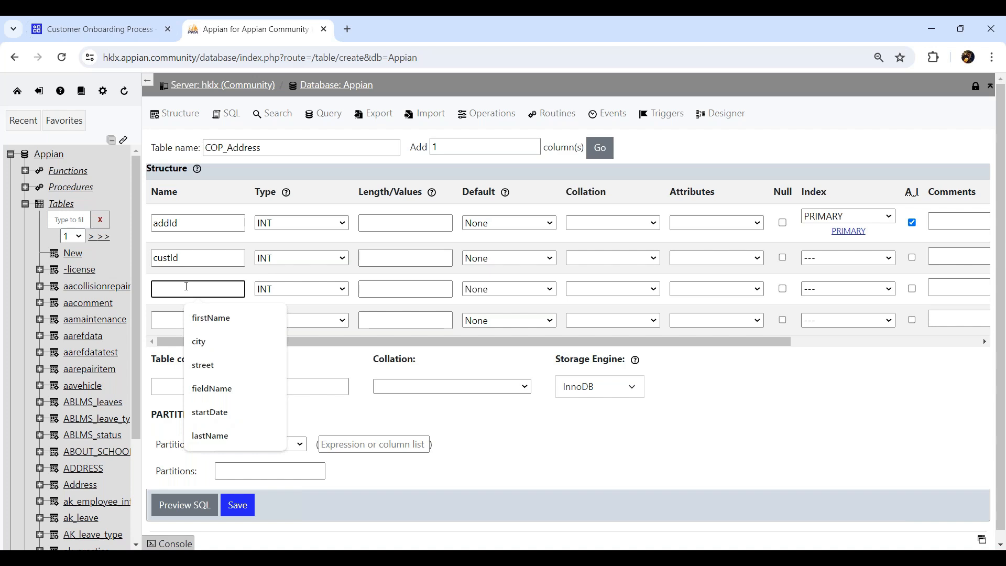
text(s)
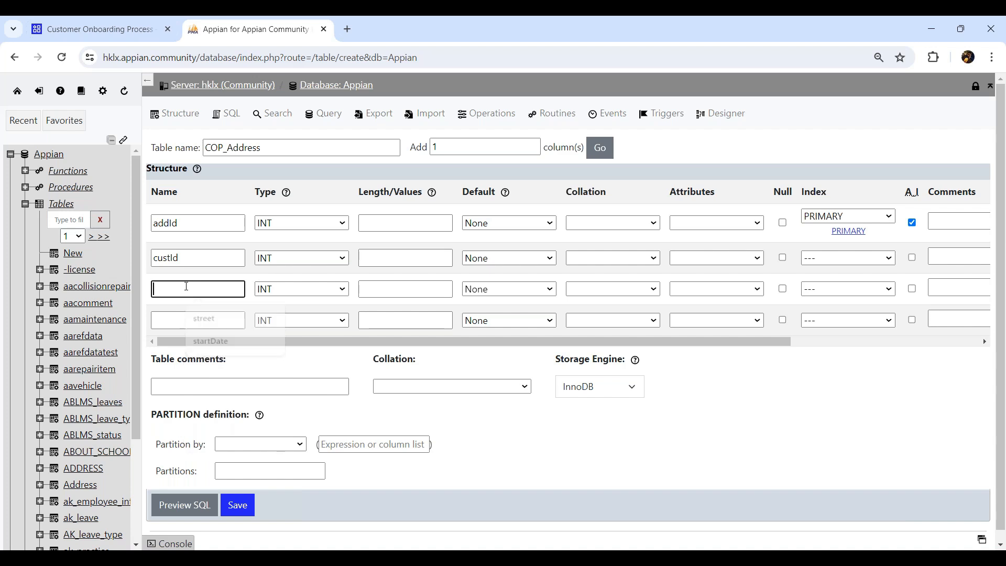
text(treet)
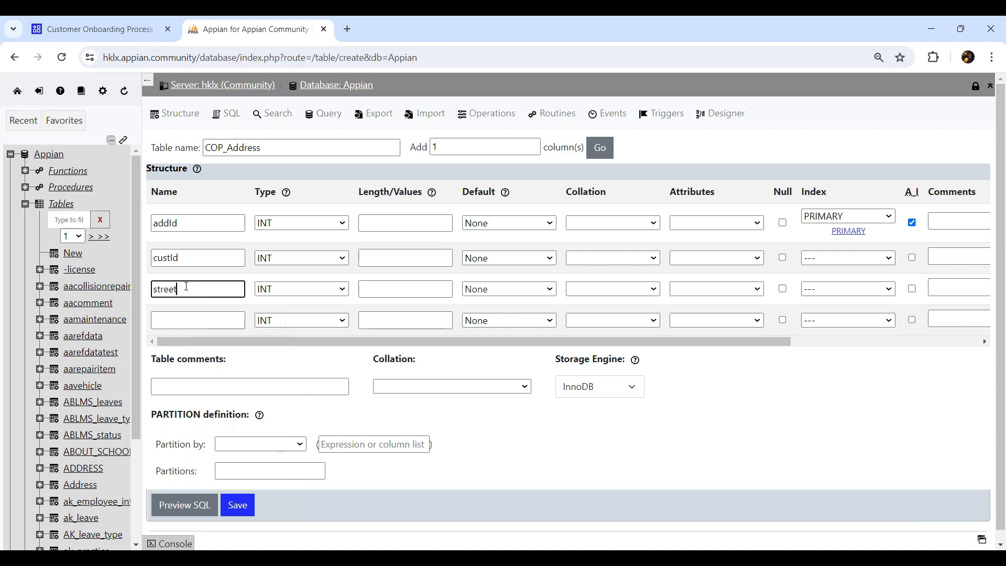
click(319, 288)
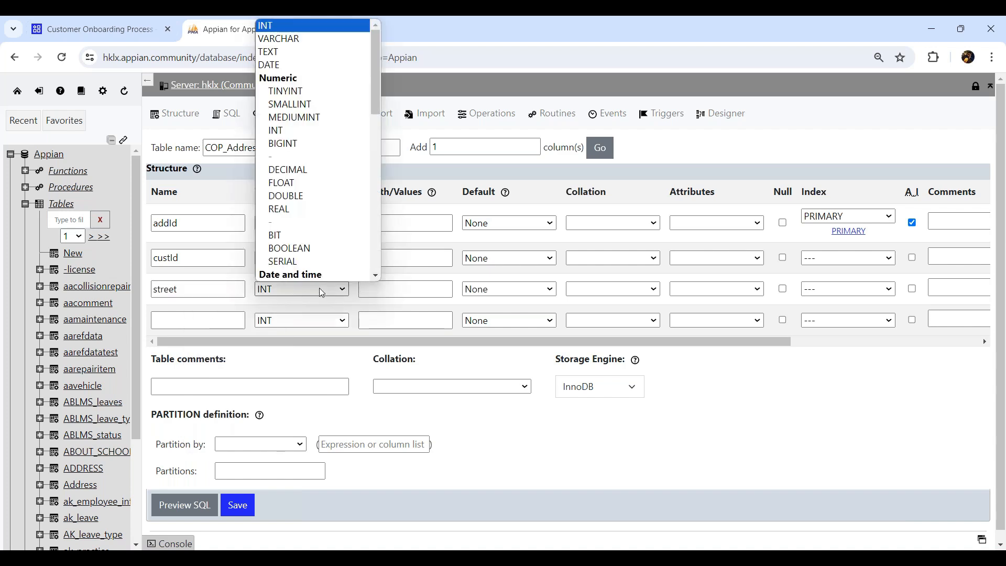
click(314, 38)
click(389, 287)
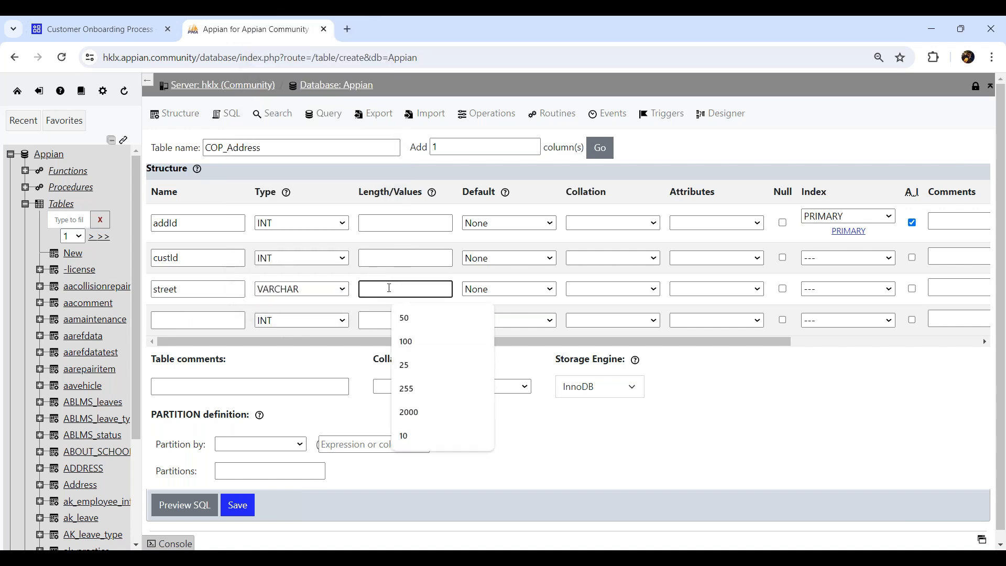
text(1000)
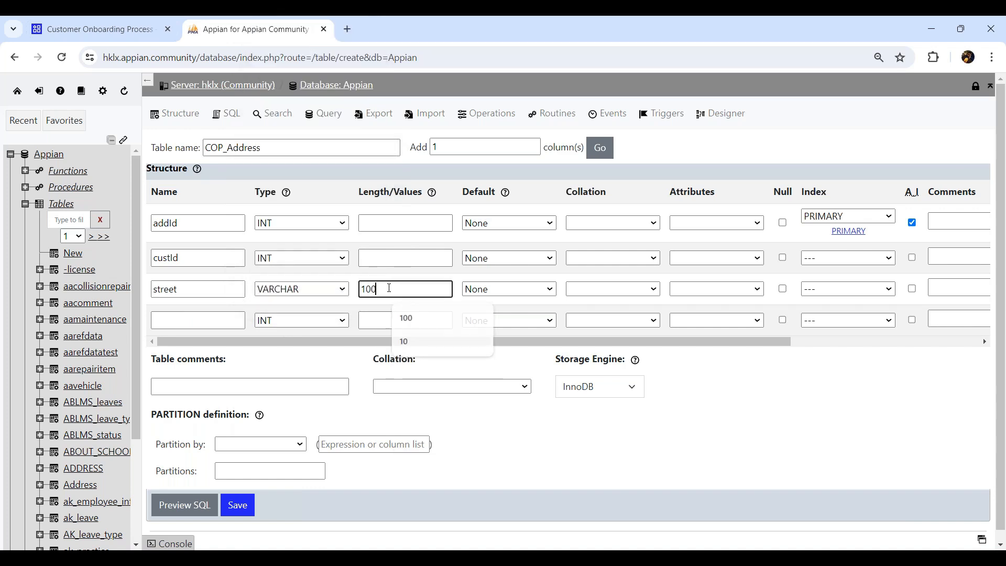
- Add a city VARCHAR(50) column and request two more column rows
click(228, 318)
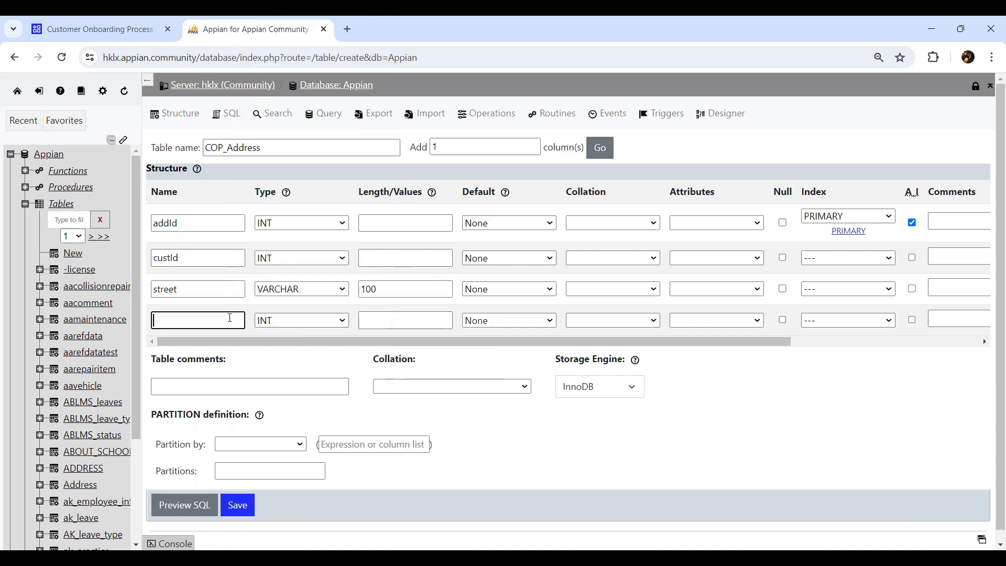
text(city)
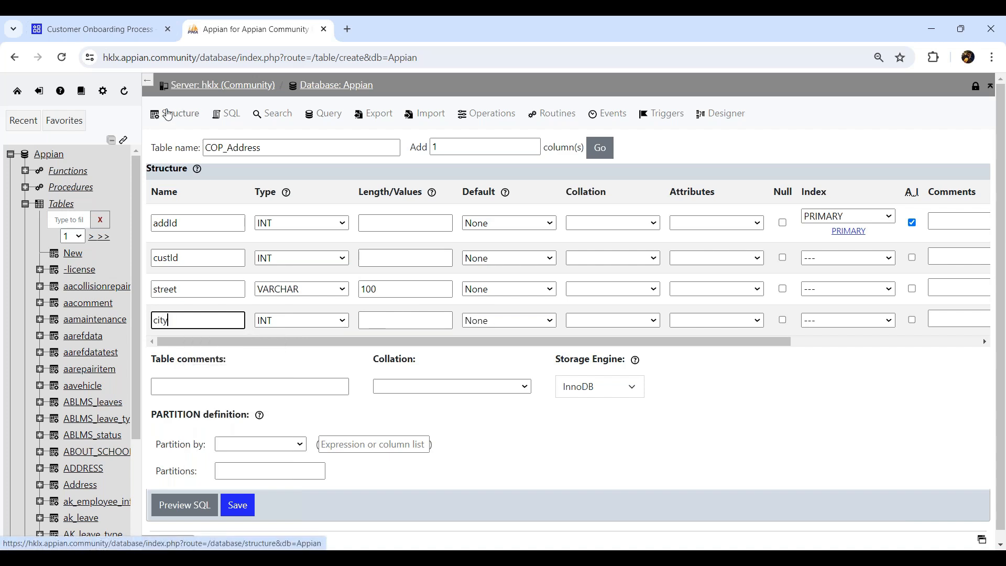
click(289, 319)
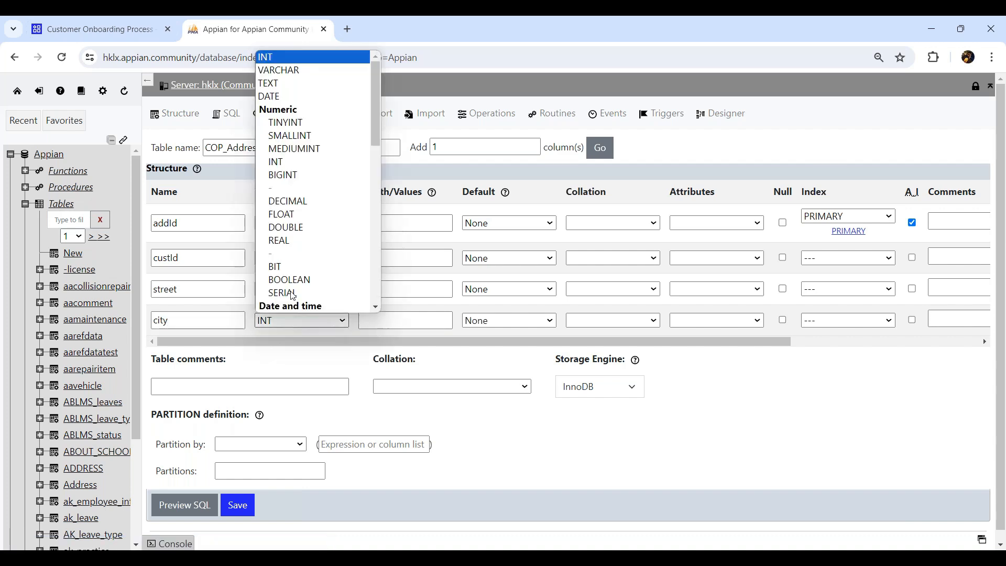
click(312, 70)
click(395, 321)
text(50)
double_click(455, 147)
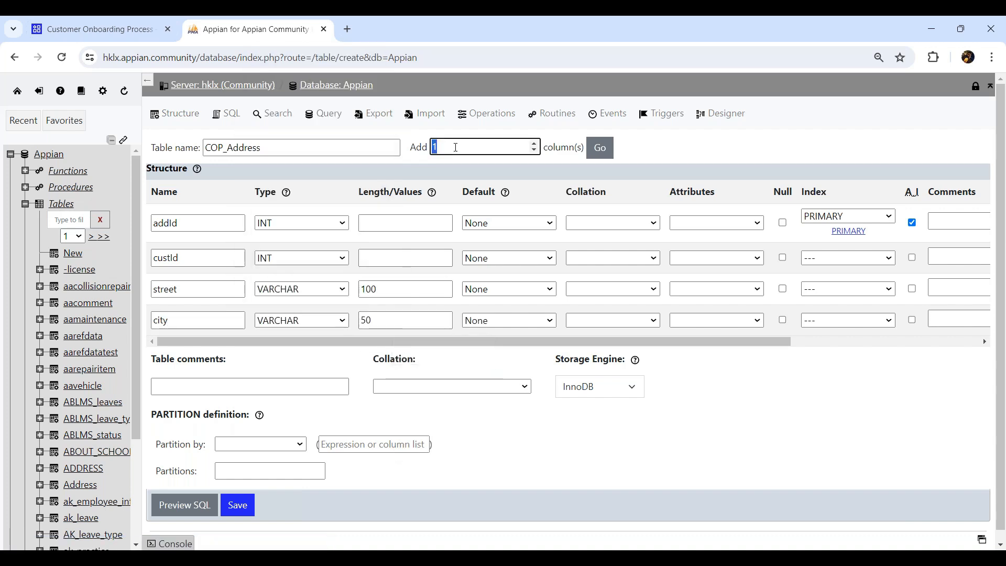
text(2)
click(600, 148)
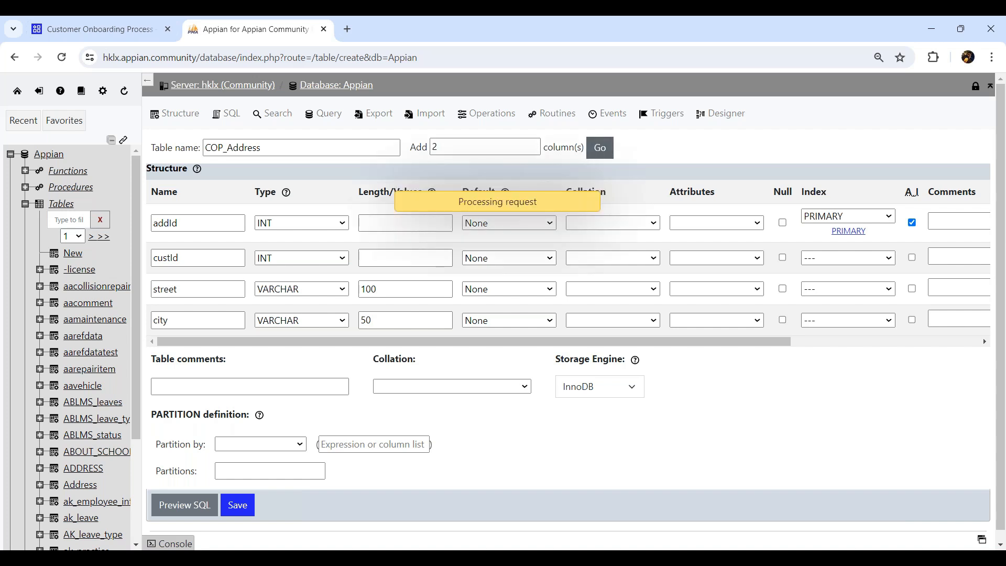
- Define country as VARCHAR(50) and isActive as TINYINT in the new rows
click(176, 345)
text(country)
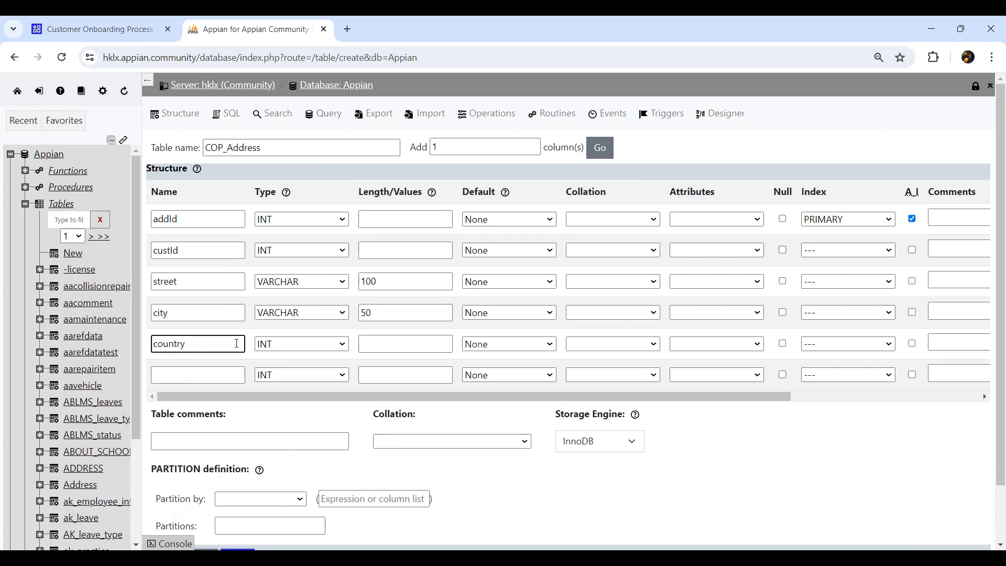
click(302, 343)
click(277, 96)
click(377, 343)
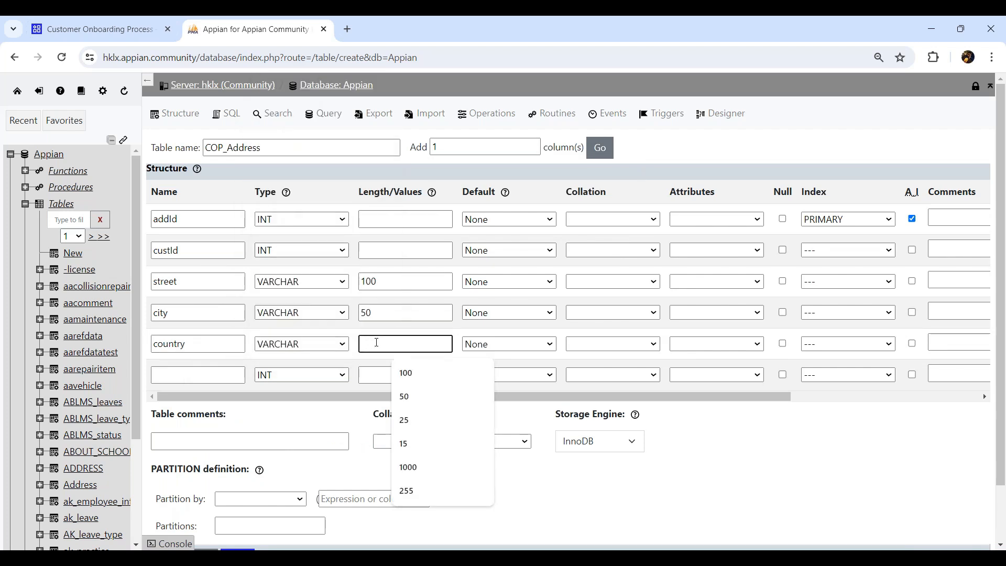
text(50)
click(201, 376)
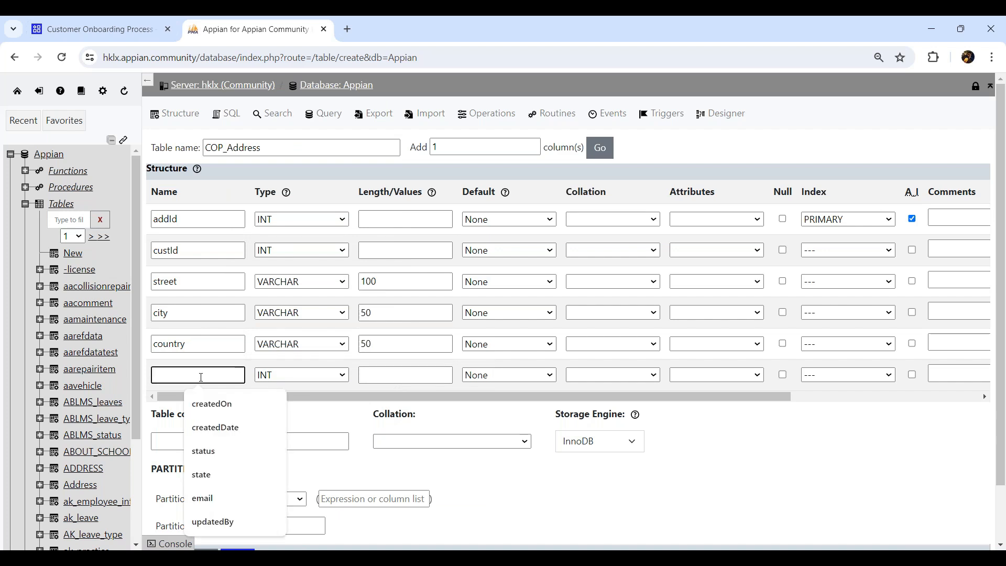
text(isAc)
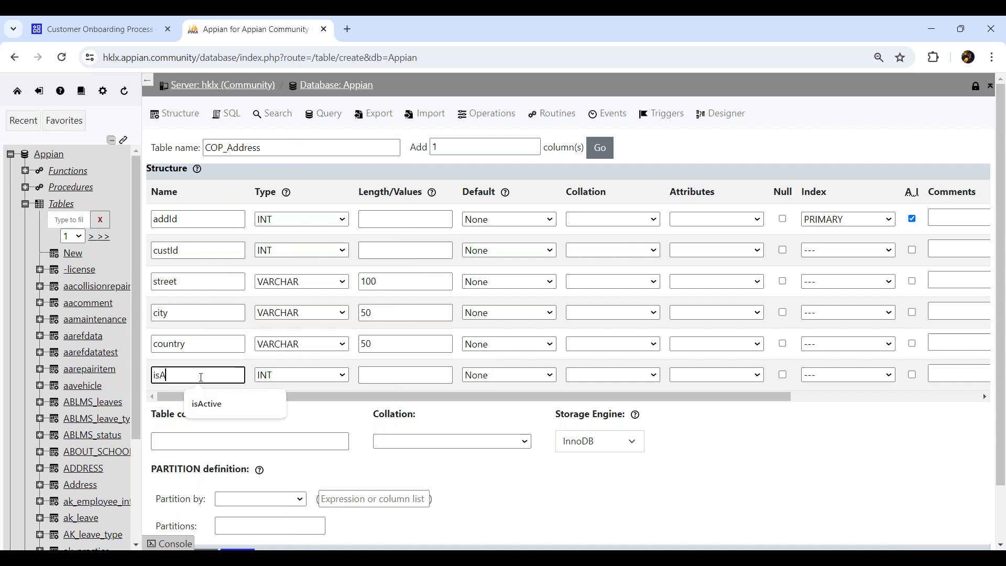
click(207, 404)
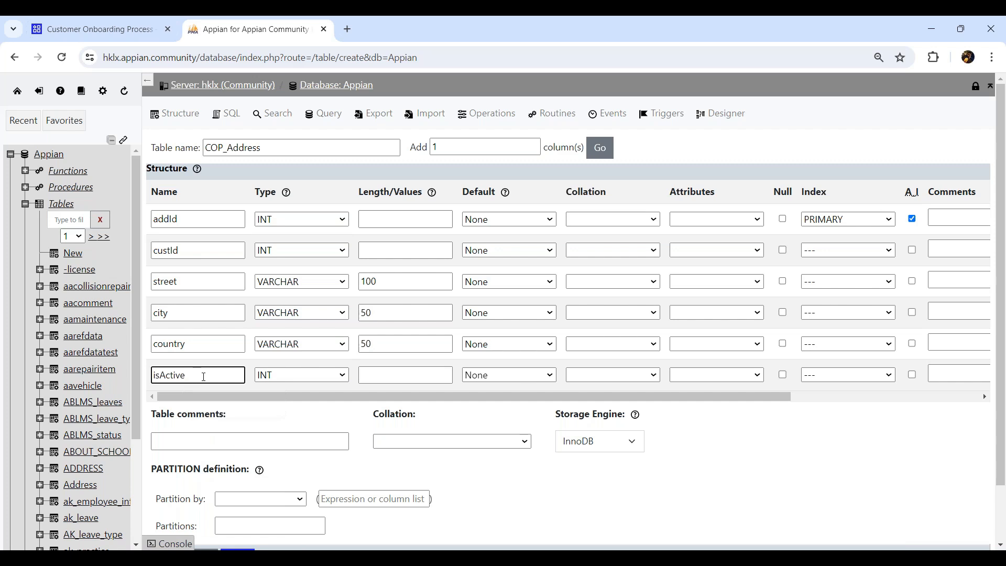
click(295, 374)
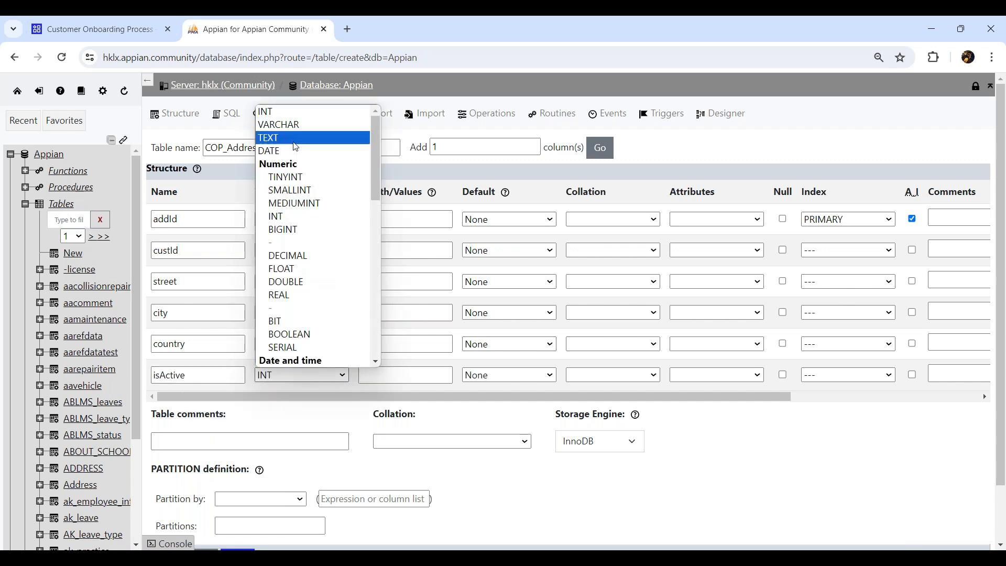
click(293, 178)
click(390, 376)
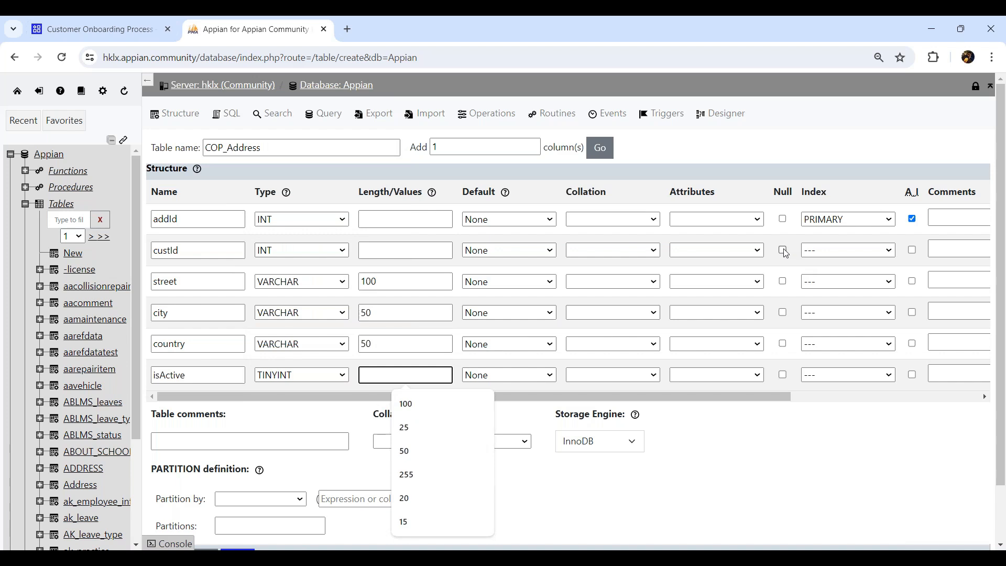
- Allow null values in street, city, country, isActive and custId
click(782, 281)
click(783, 312)
click(783, 343)
click(783, 374)
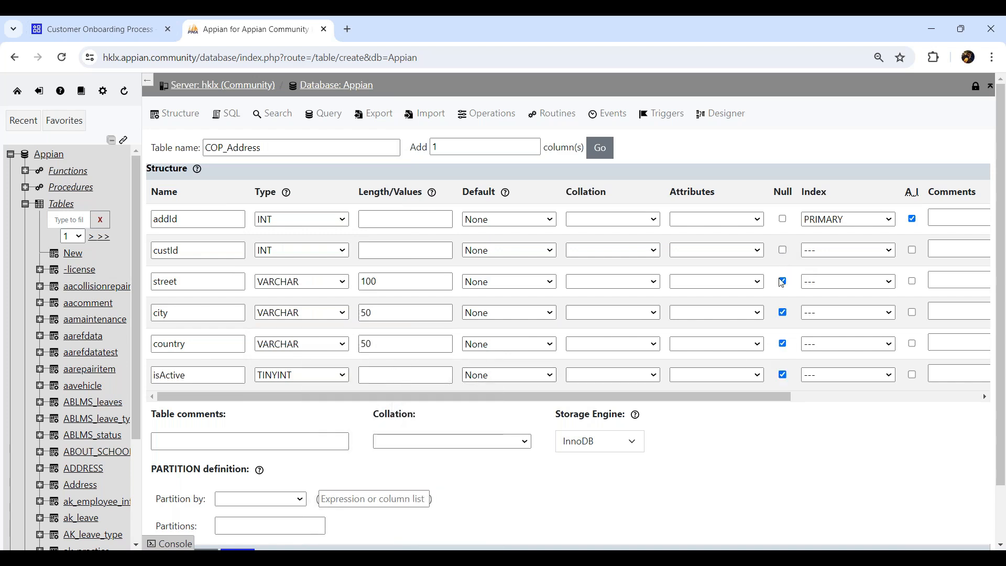
click(782, 250)
scroll(427, 440, down, 2)
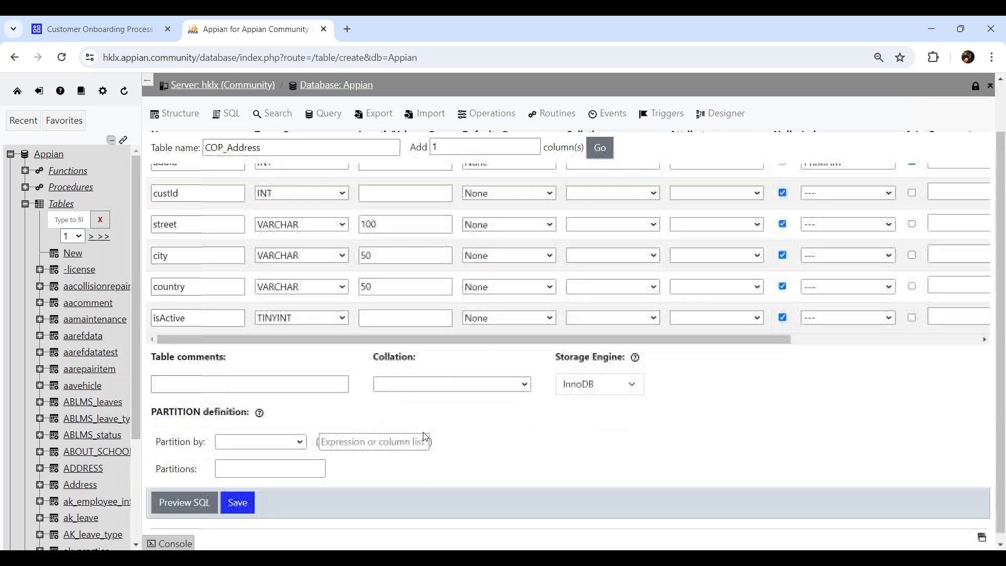
- Save COP_Address, then open the COP_CustomerDetails Structure page via the 'COP_Cus' filter
click(243, 501)
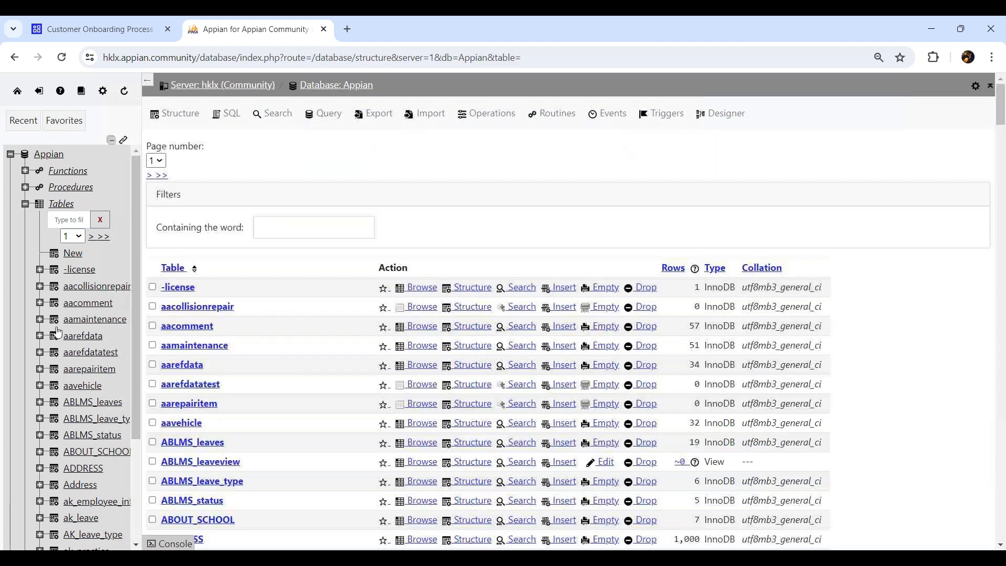
click(82, 220)
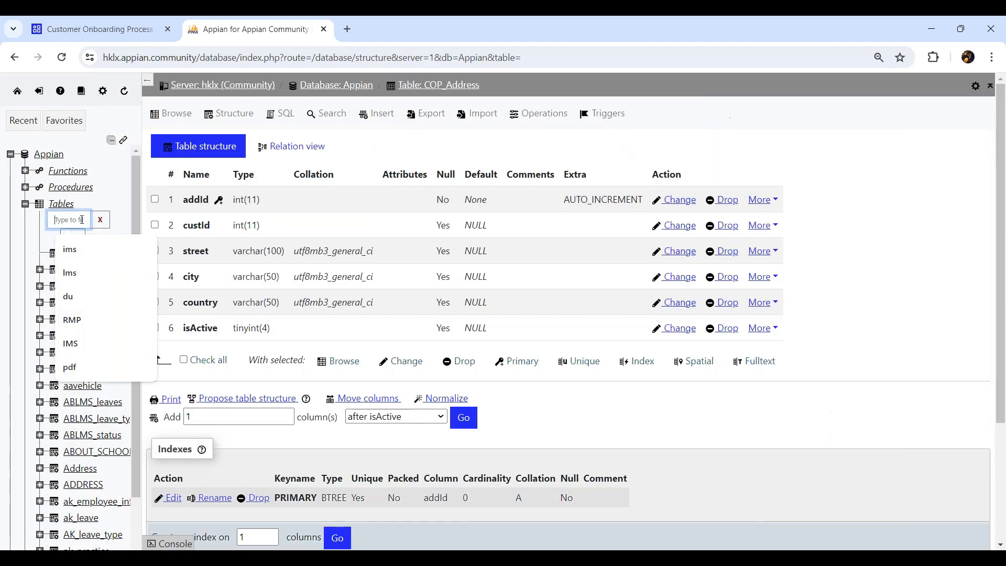
text(COP_)
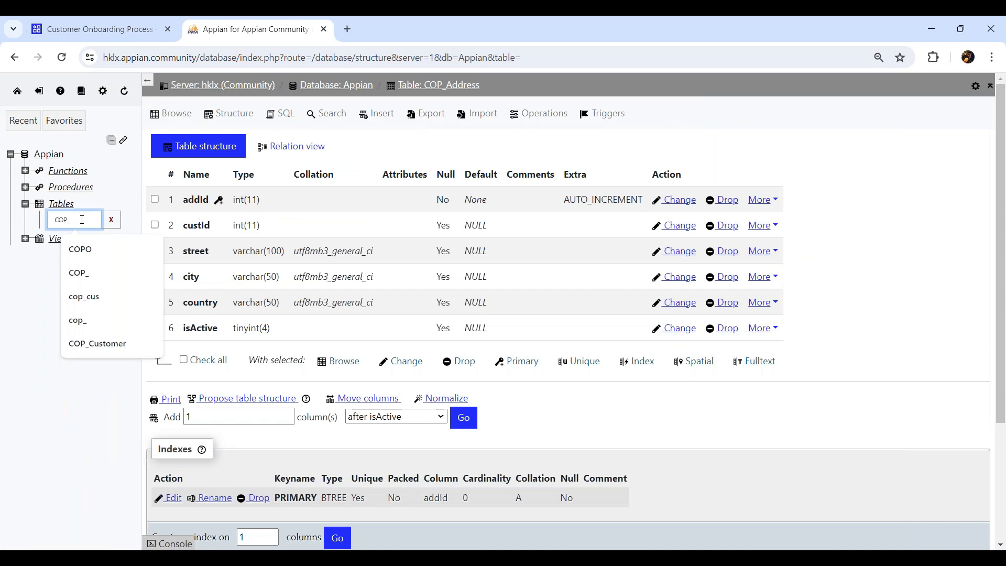
text(Cus)
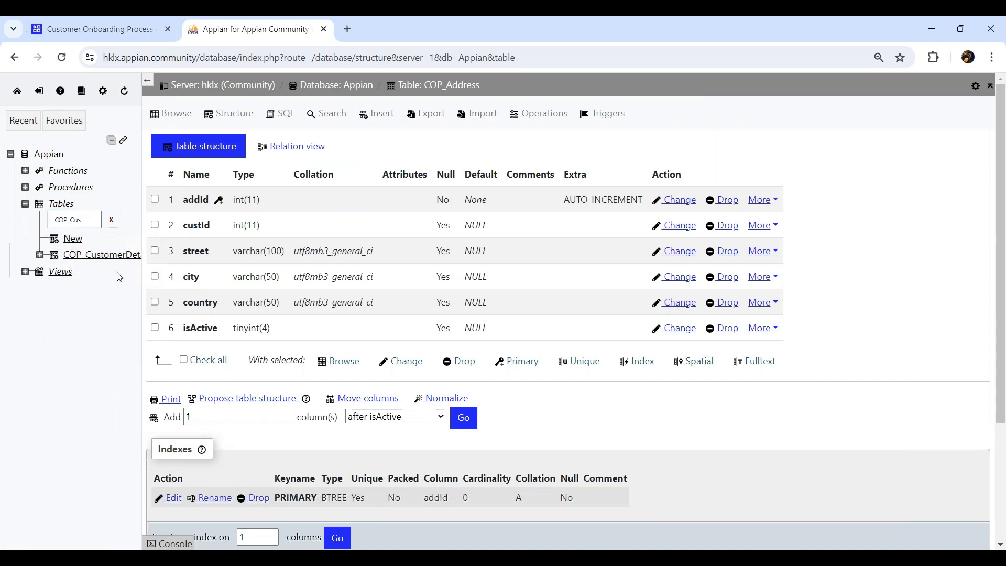
click(124, 253)
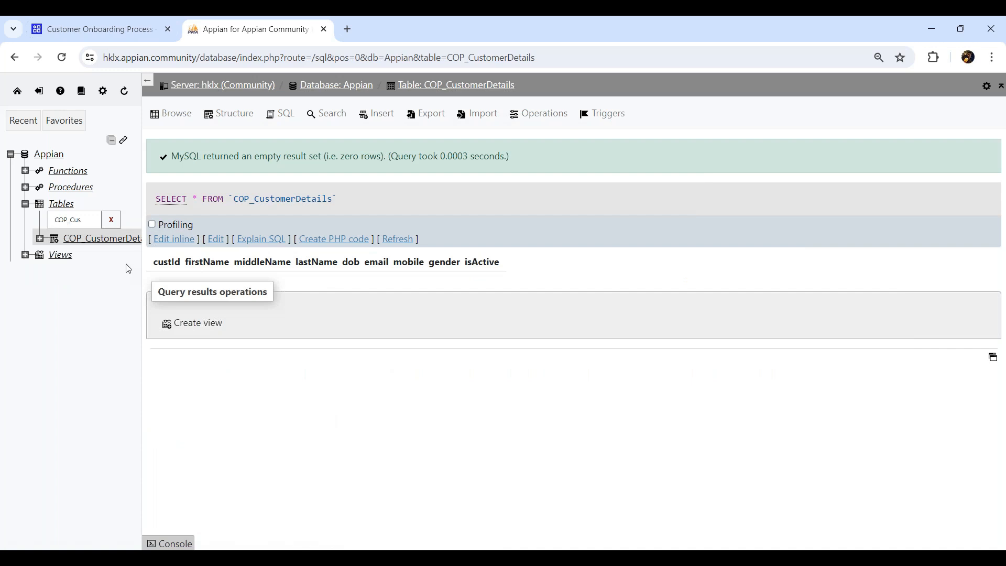
click(225, 119)
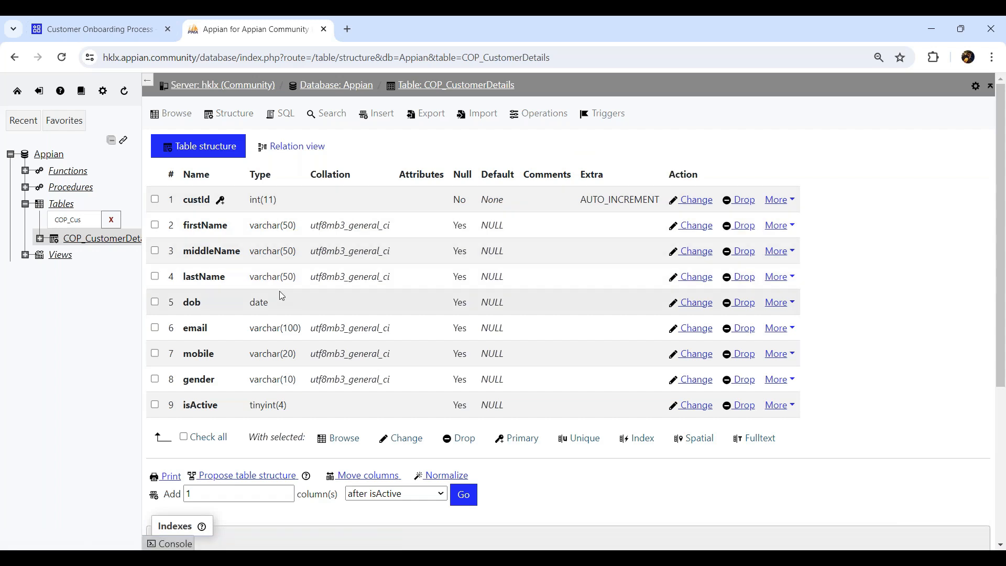
scroll(281, 299, down, 3)
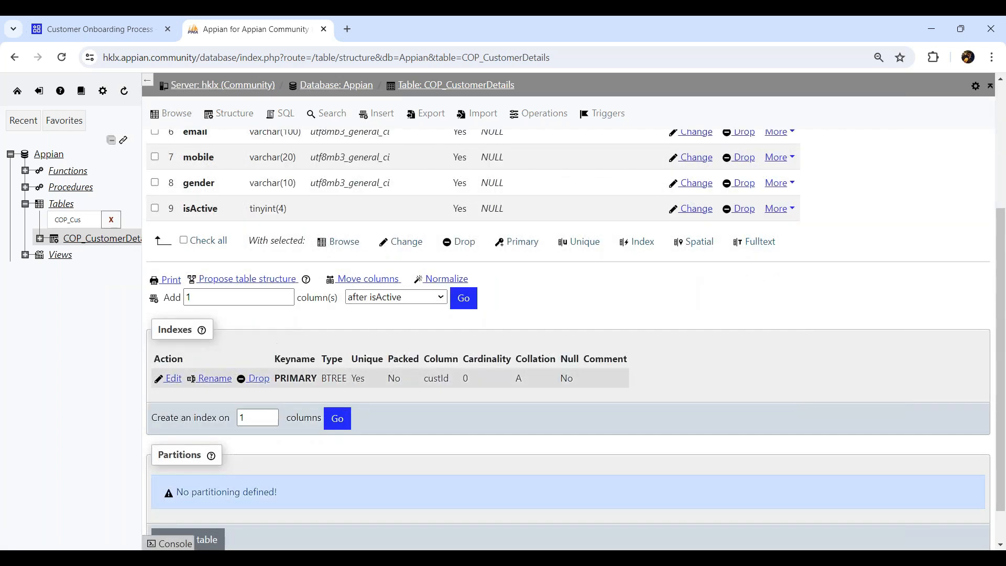
scroll(352, 340, up, 3)
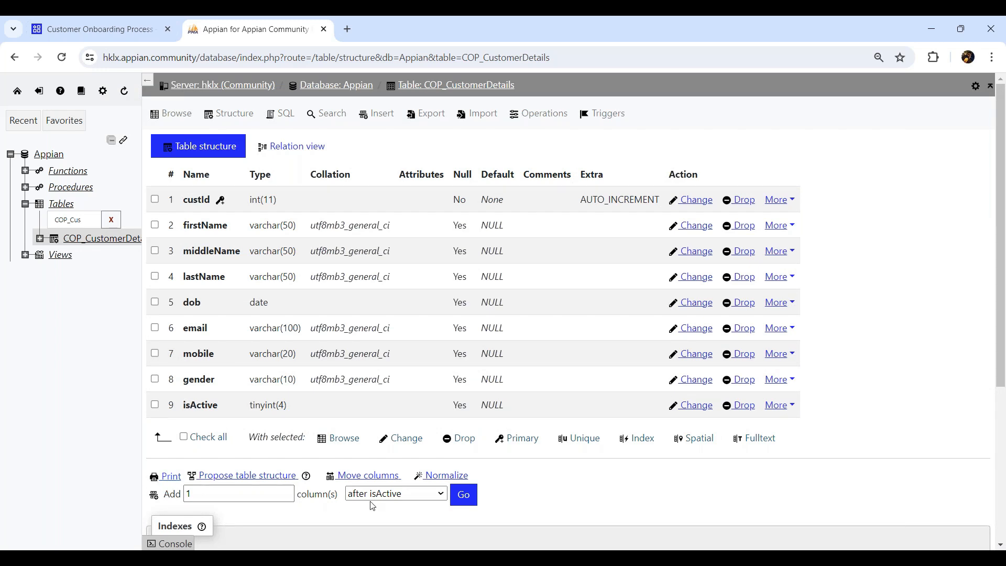
- Insert a nullable ssn INT column with length 11 after lastName and save it
click(445, 497)
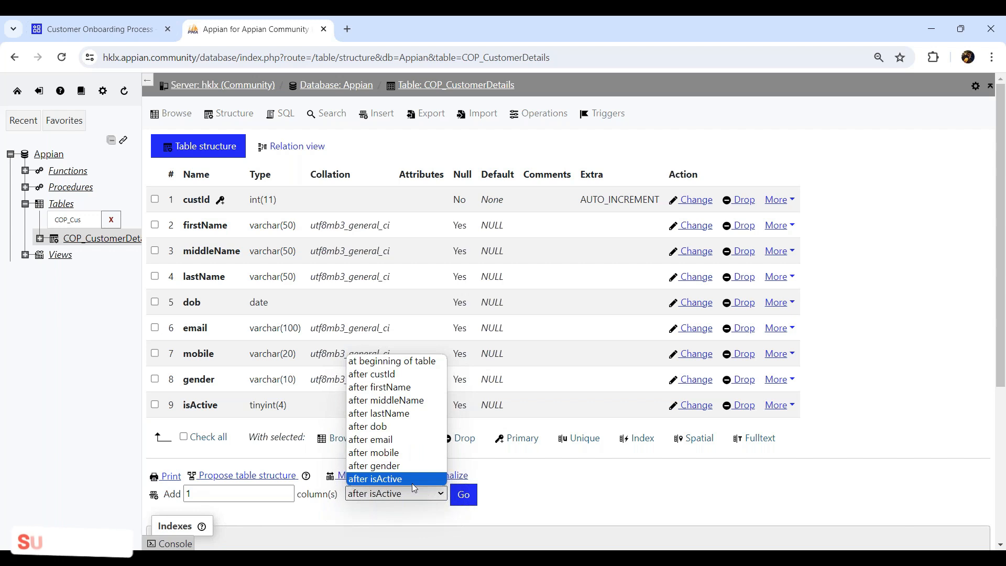
click(388, 413)
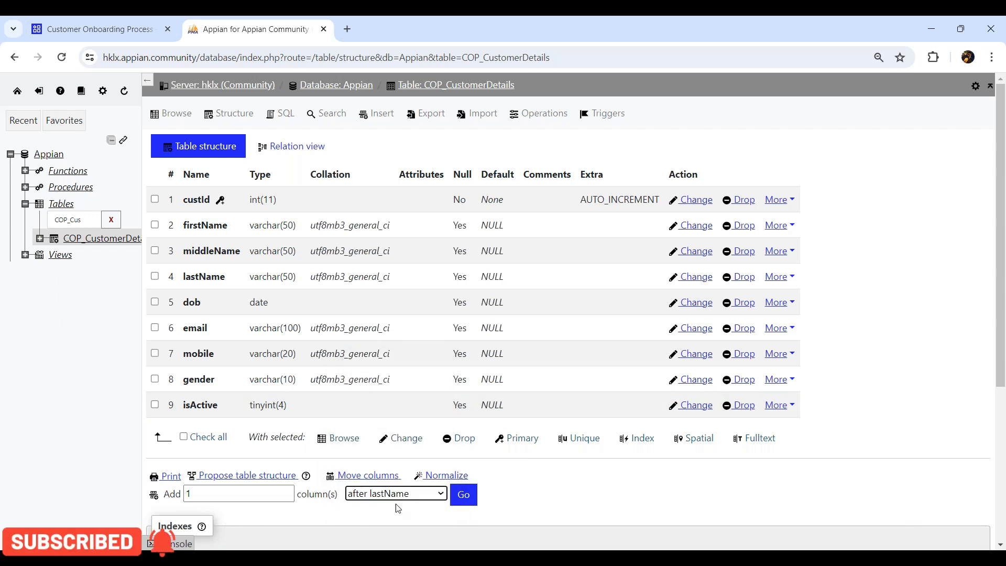
click(464, 494)
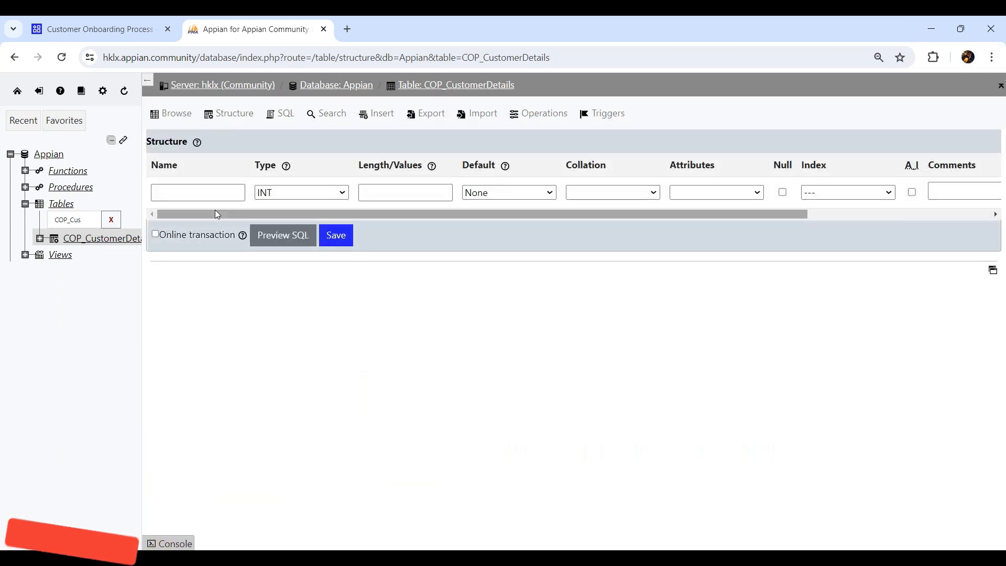
click(210, 194)
text(ssn)
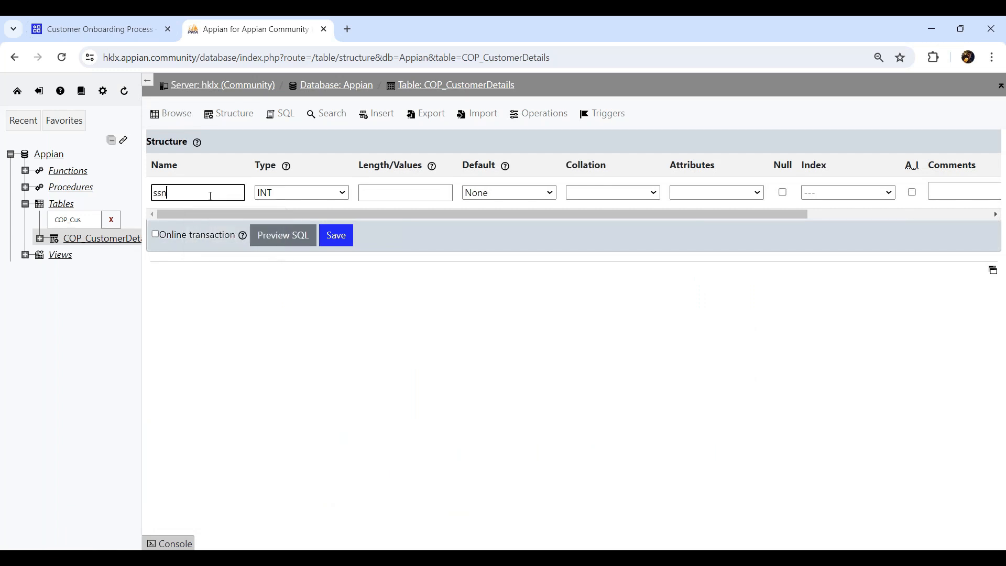
key(Tab)
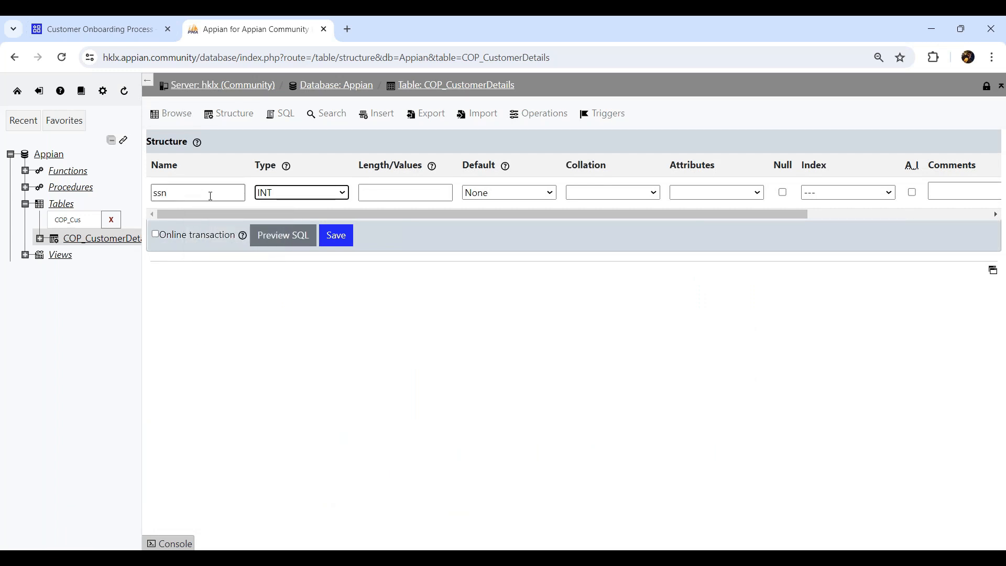
click(398, 193)
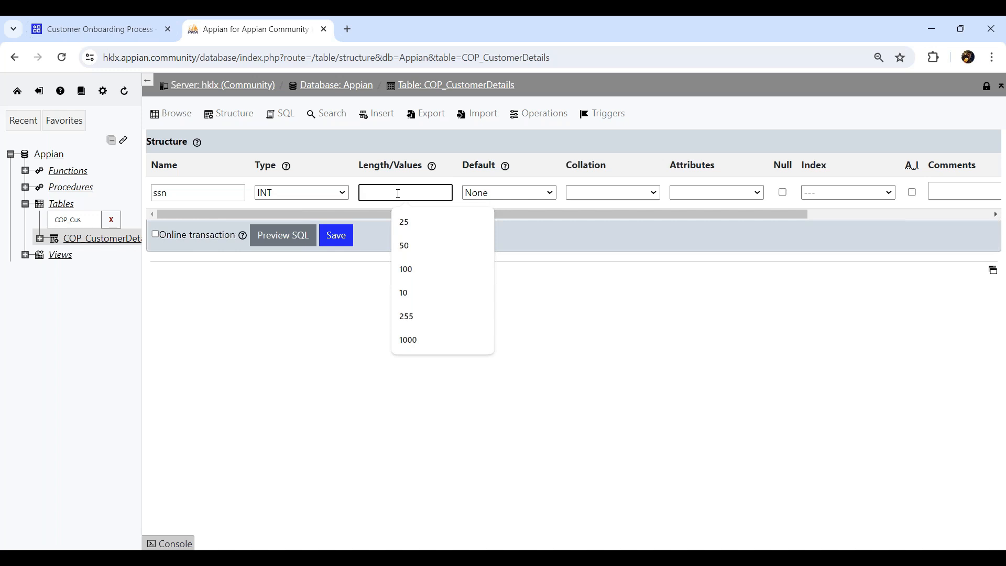
text(11)
click(783, 193)
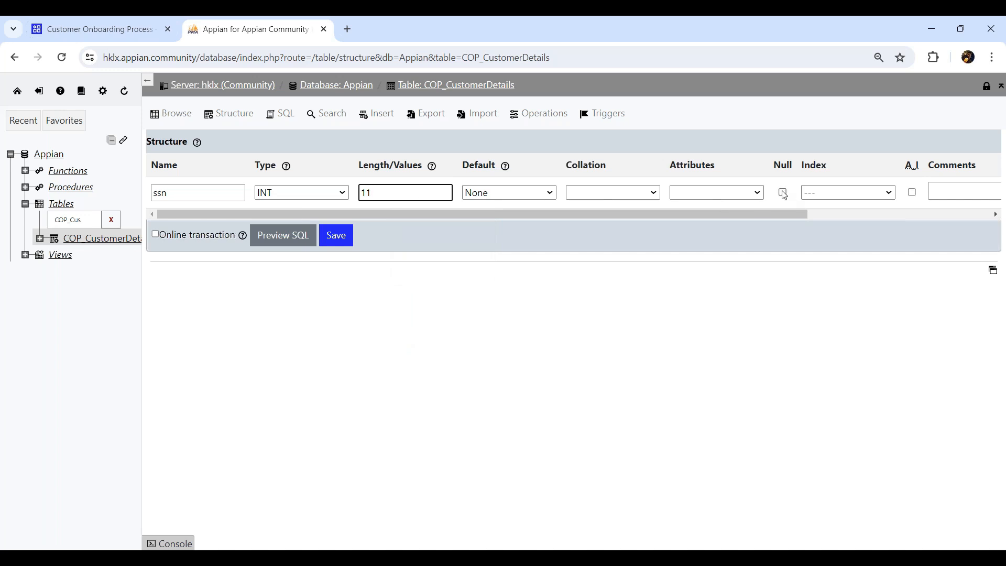
click(342, 237)
click(244, 117)
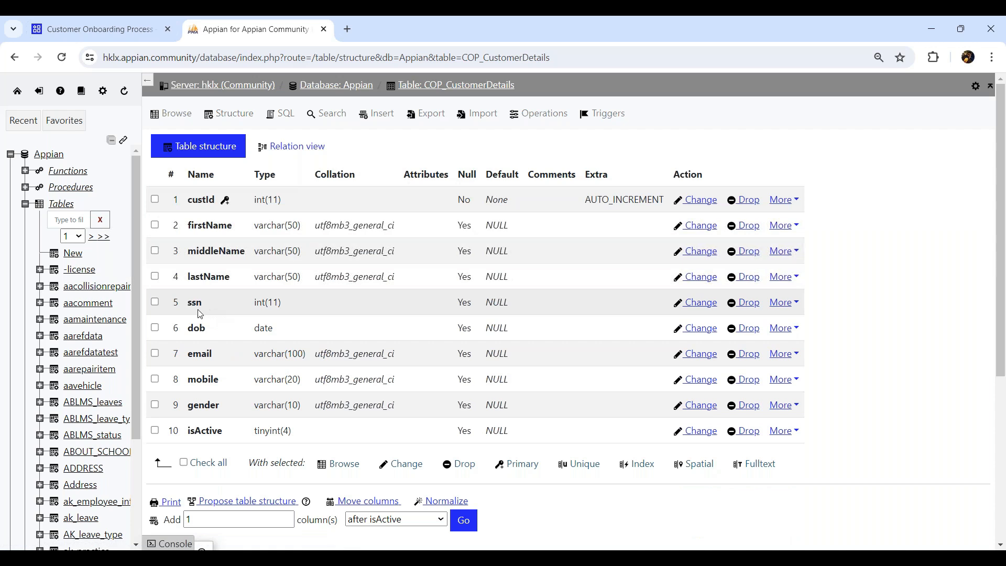
double_click(194, 306)
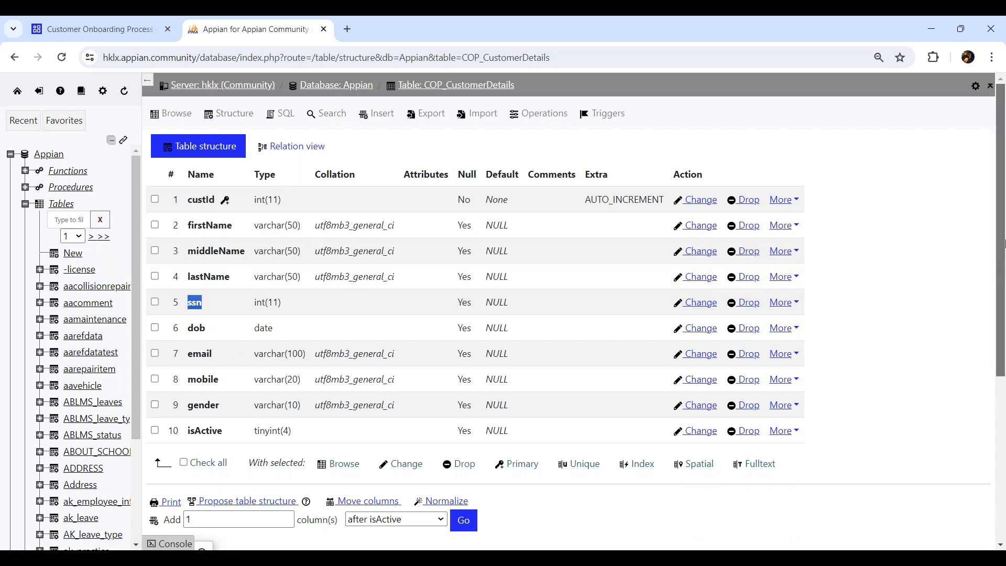
mouse_move(1004, 253)
mouse_down()
mouse_move(999, 281)
mouse_move(995, 249)
mouse_up()
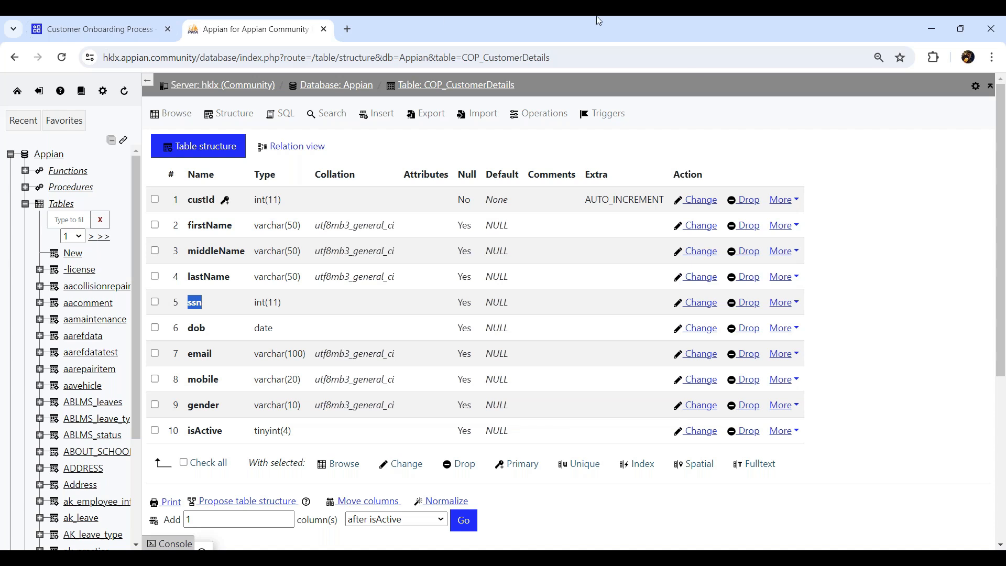
click(881, 190)
click(90, 32)
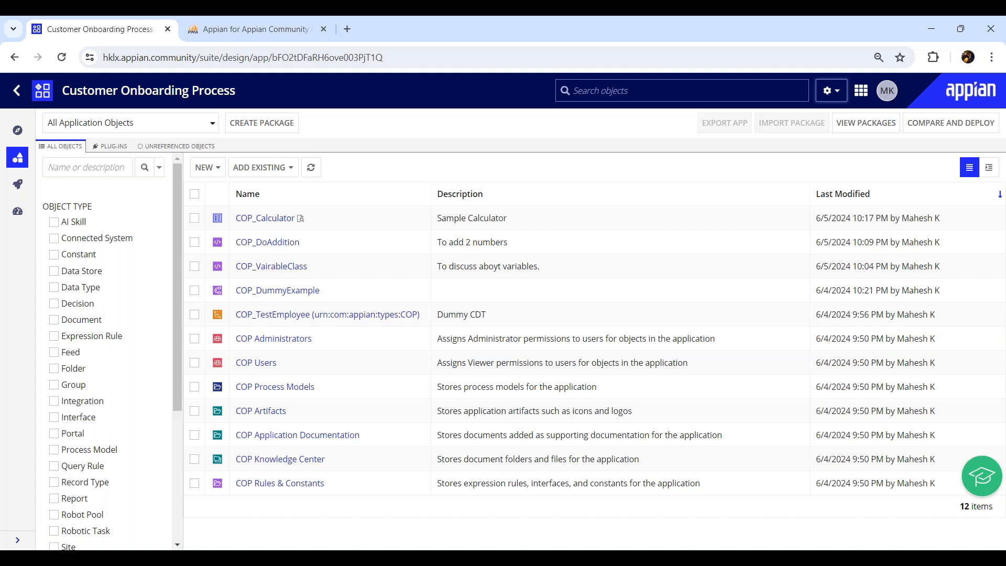
- Open the Appian Administration Console from the Appian sites grid menu
click(859, 92)
click(793, 127)
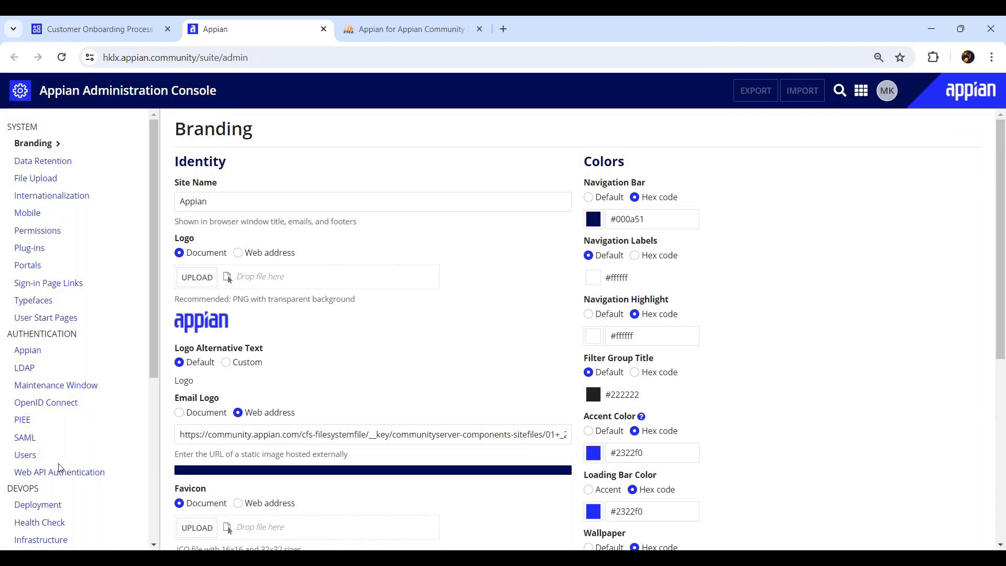
- Go to Data Sources under Integration, showing an empty Data Source Management list
drag(154, 285, 147, 385)
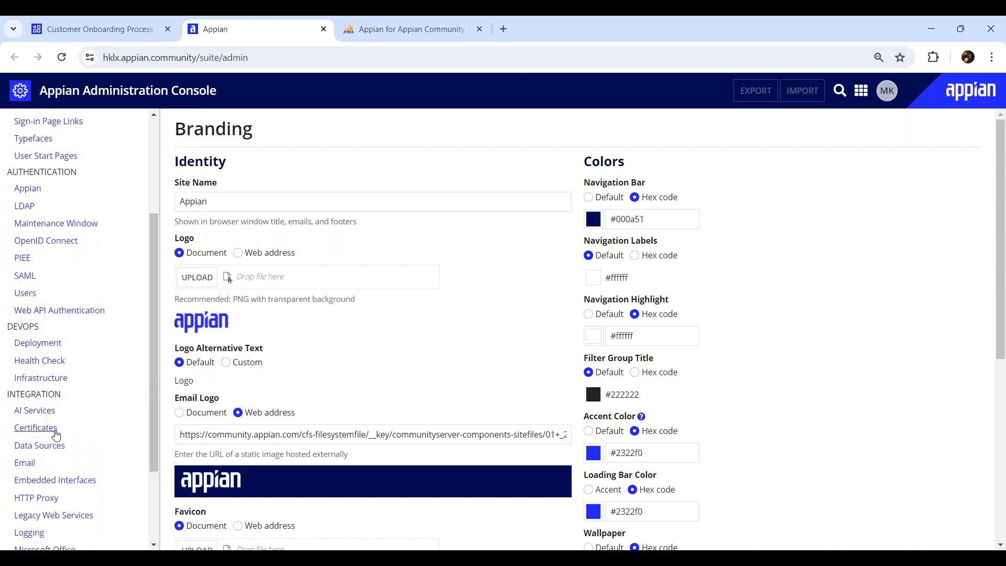
click(40, 447)
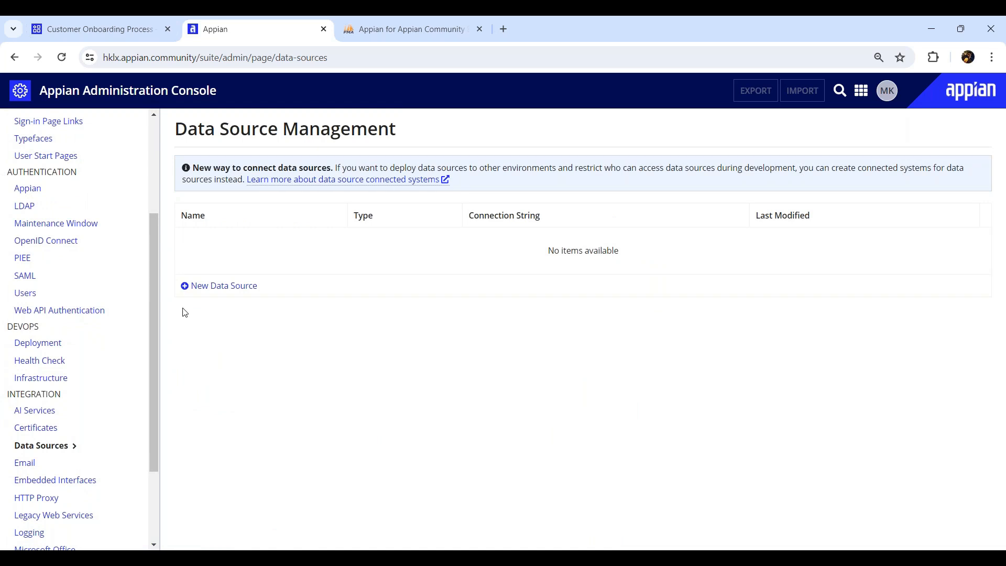
click(226, 291)
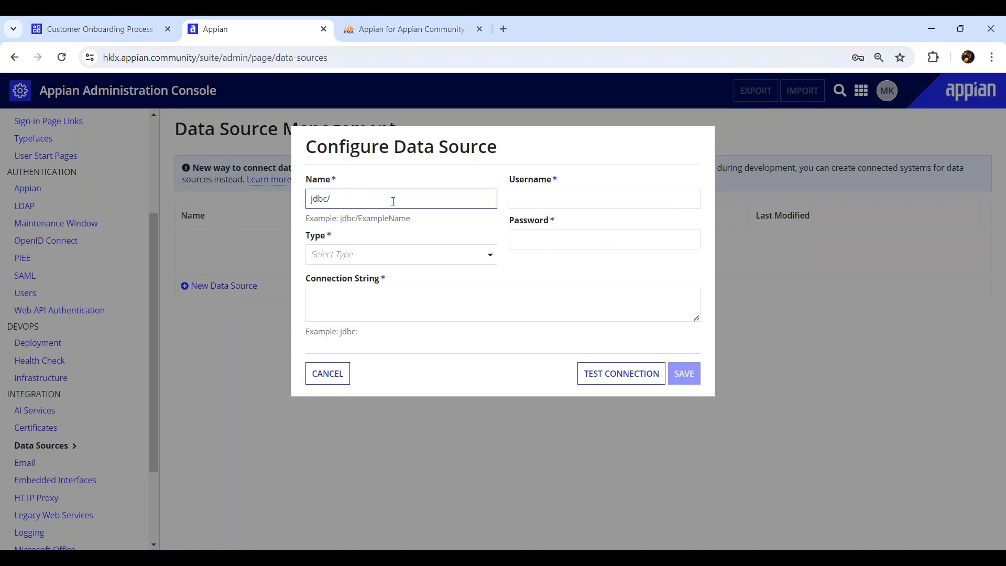
text(OracleABCD)
click(452, 257)
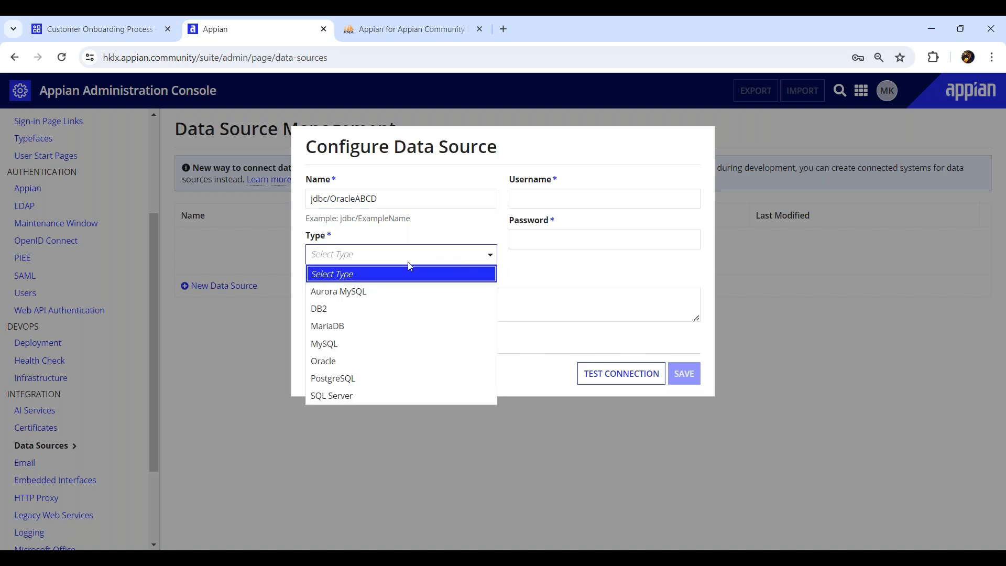
click(347, 361)
click(577, 202)
click(574, 237)
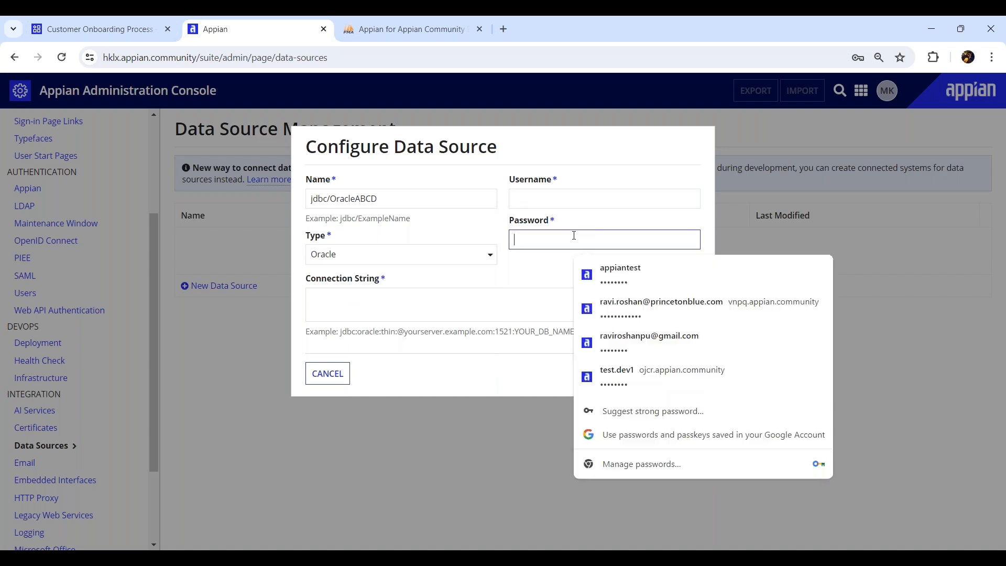
click(407, 301)
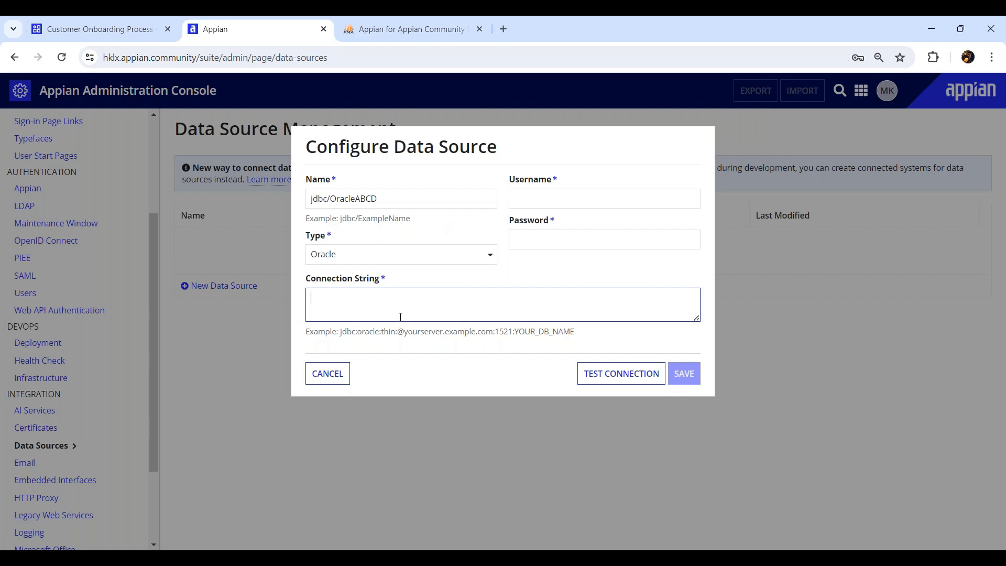
drag(386, 198, 297, 201)
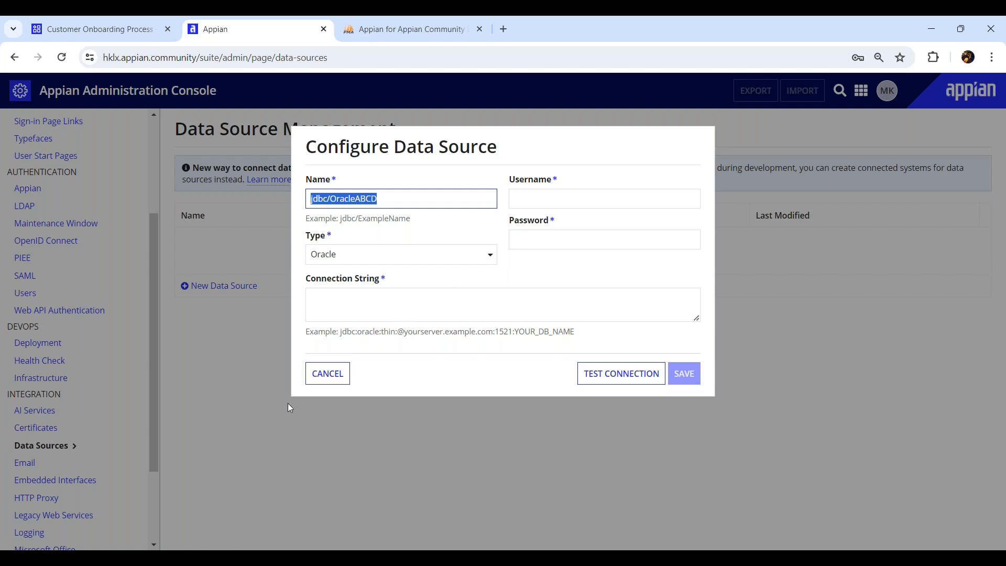
click(321, 377)
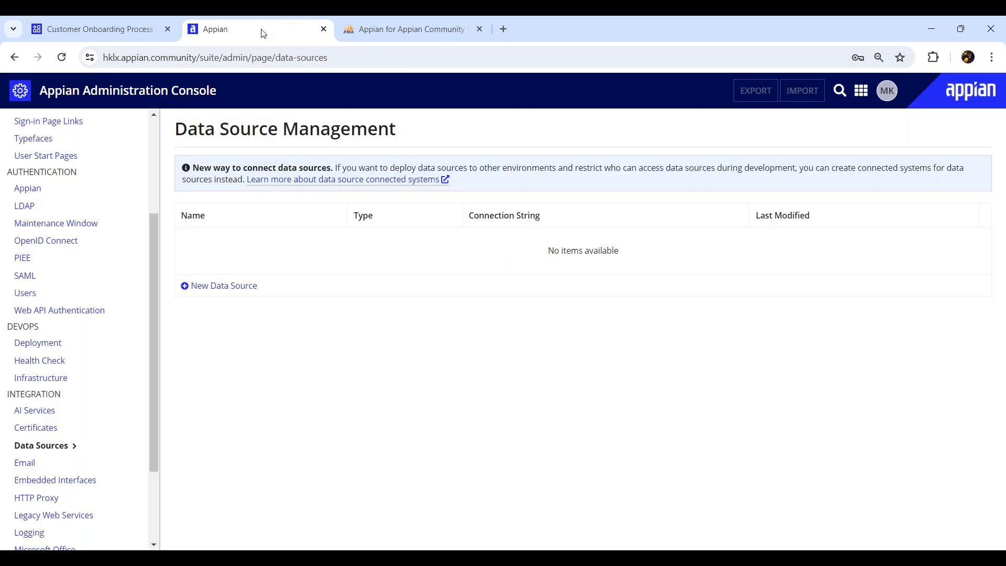
- Close the administration console and the old database tab
middle_click(263, 33)
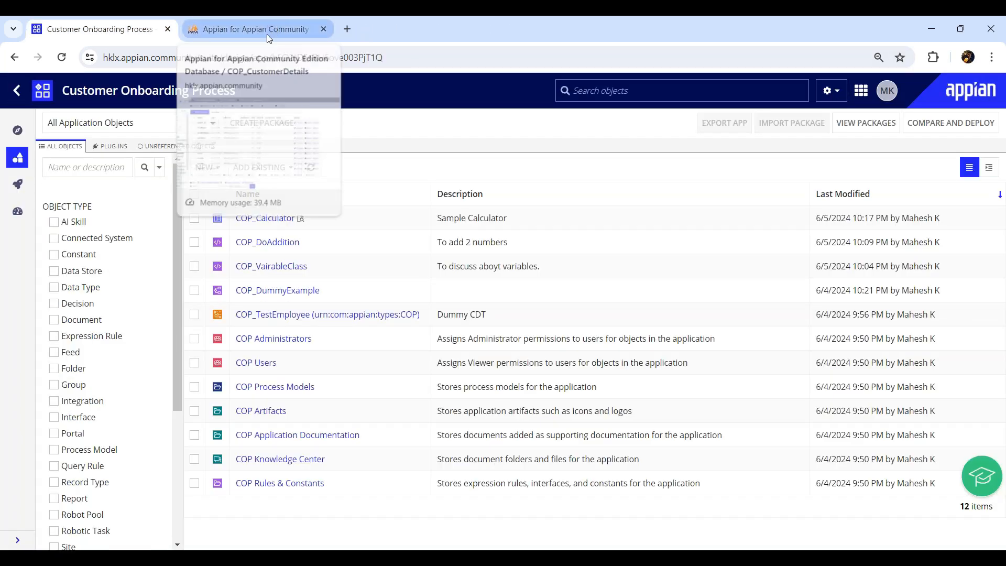
click(287, 29)
middle_click(287, 28)
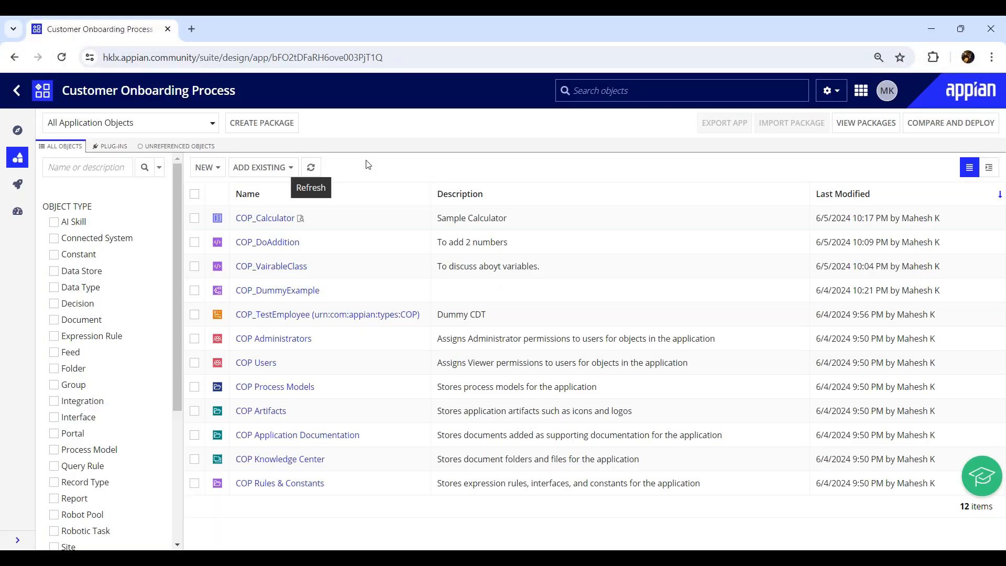
- Open the Cloud Database and filter its tables by 'coP_Add'
click(861, 91)
click(749, 209)
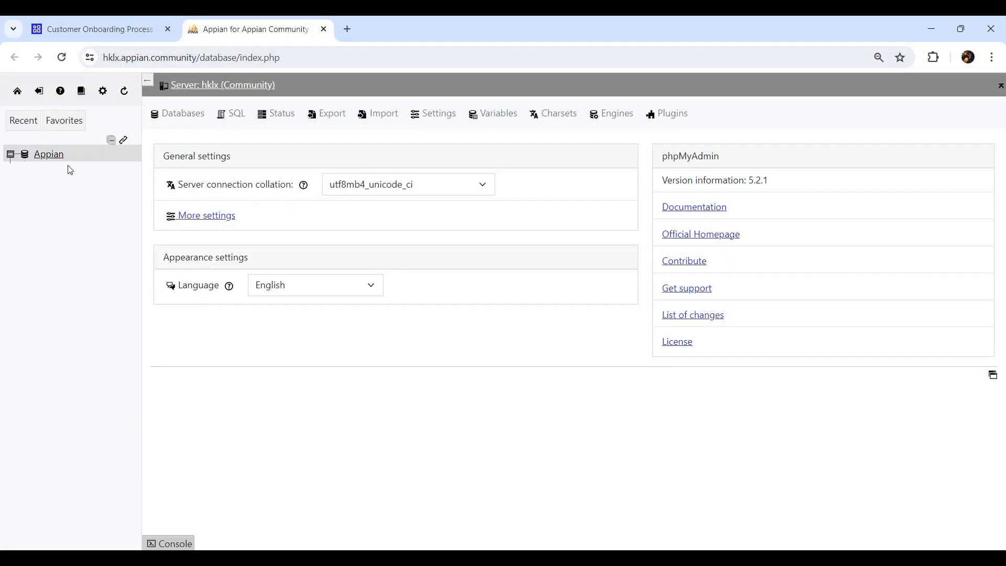
click(66, 219)
text(coP_Add)
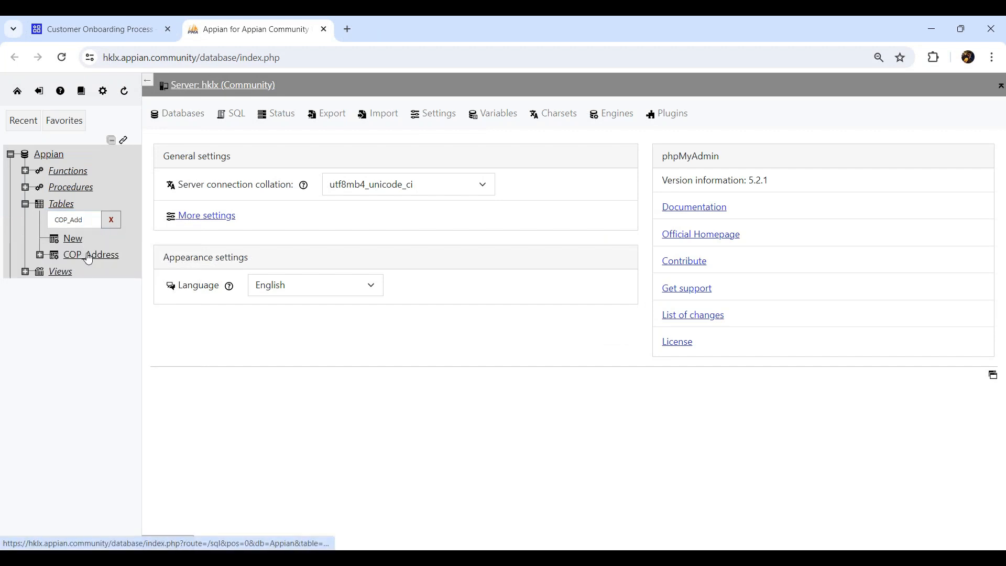
- Open the COP_Address table structure and its Relation view for foreign keys
click(88, 255)
click(235, 124)
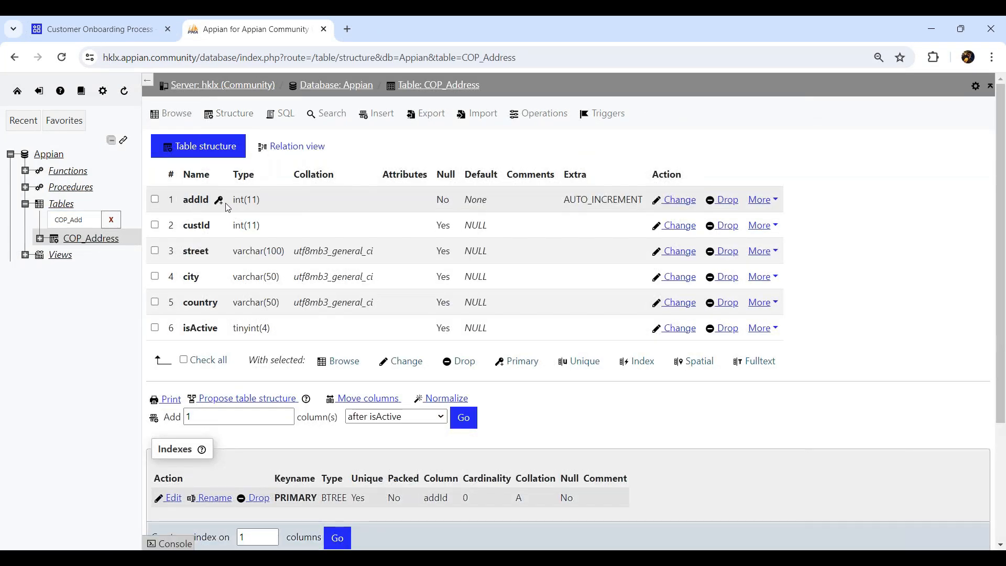
drag(183, 225, 211, 231)
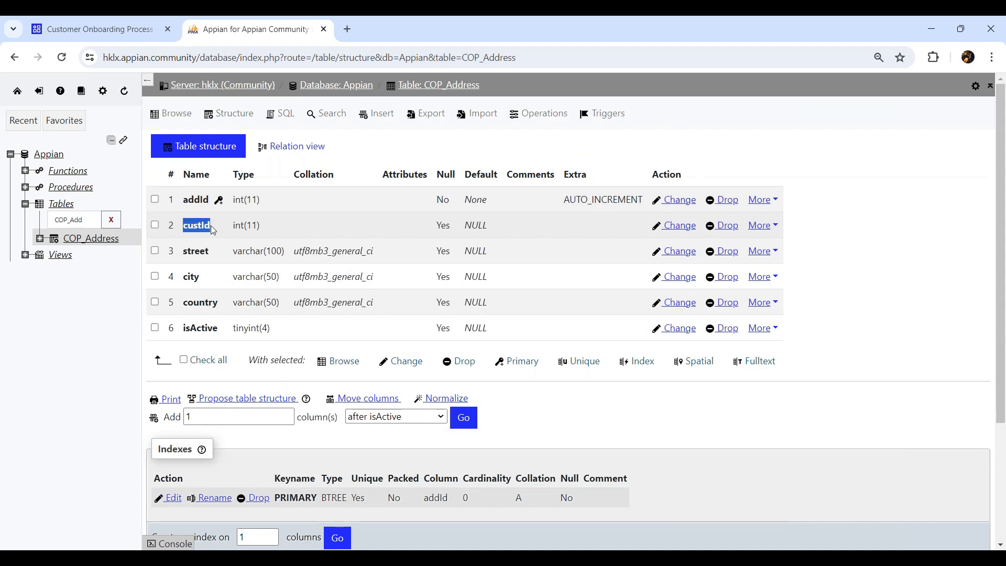
click(372, 148)
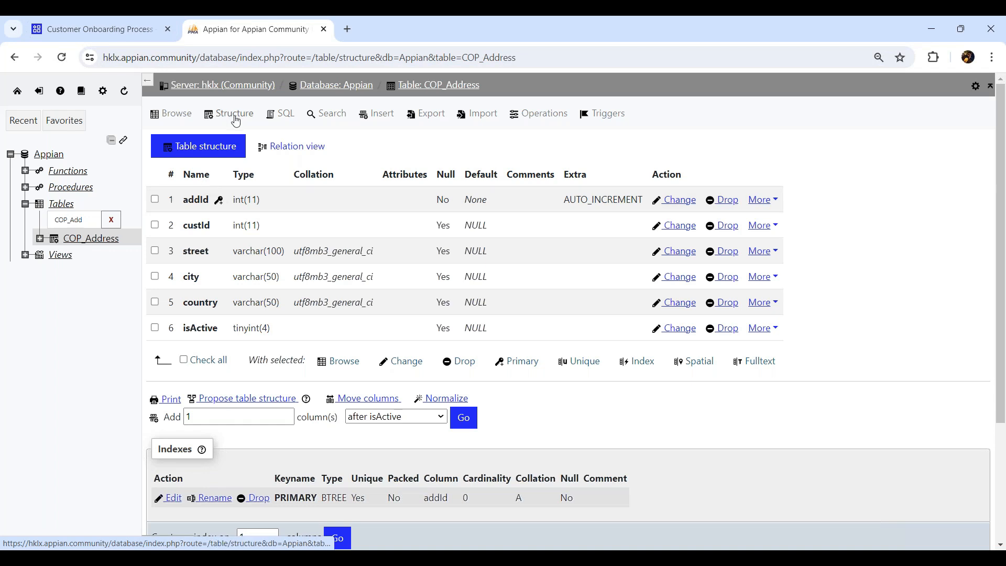
click(292, 149)
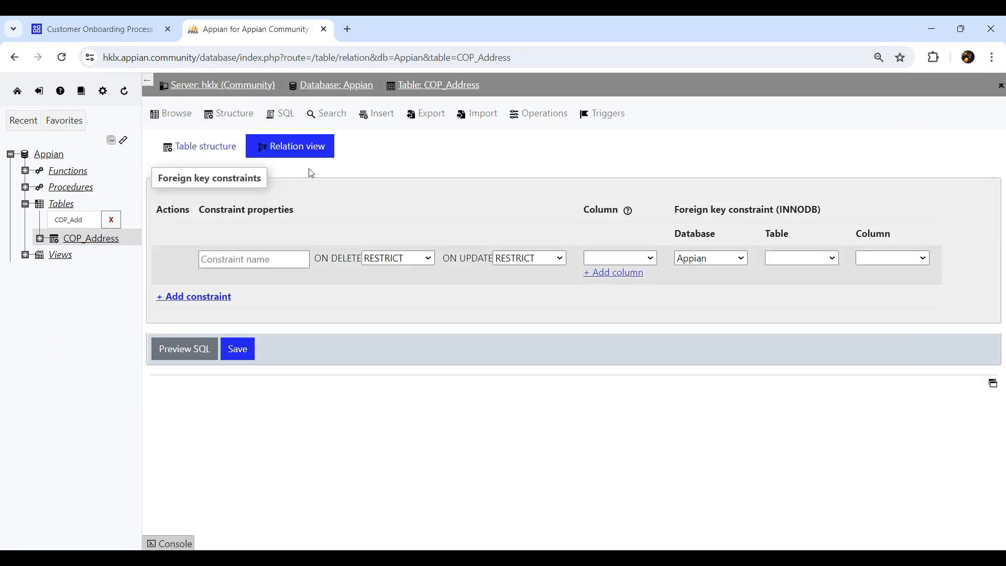
- Save foreign key fk_copcustomer from custId to Appian's COP_CustomerDetails.custId
click(276, 260)
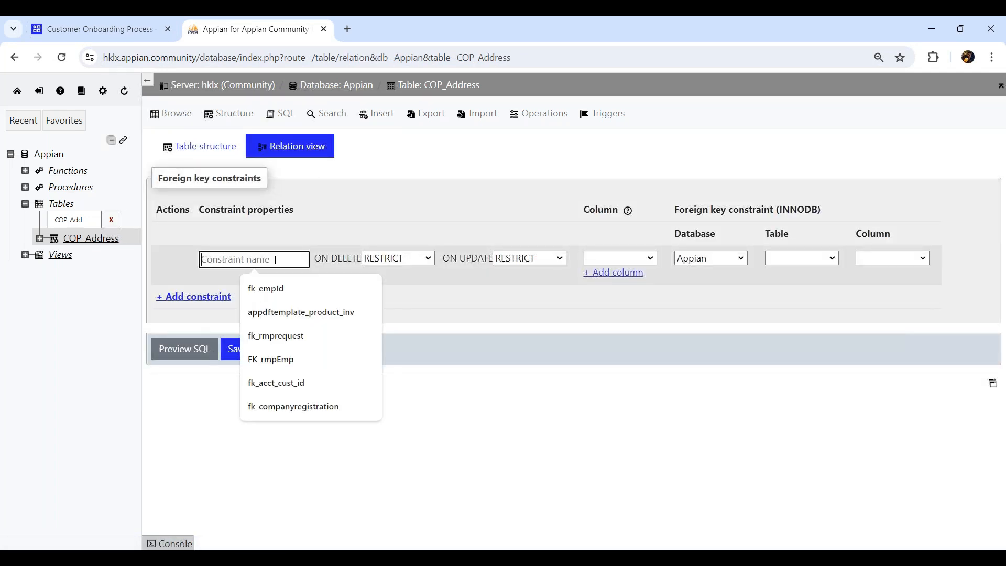
text(fk_copcustomer)
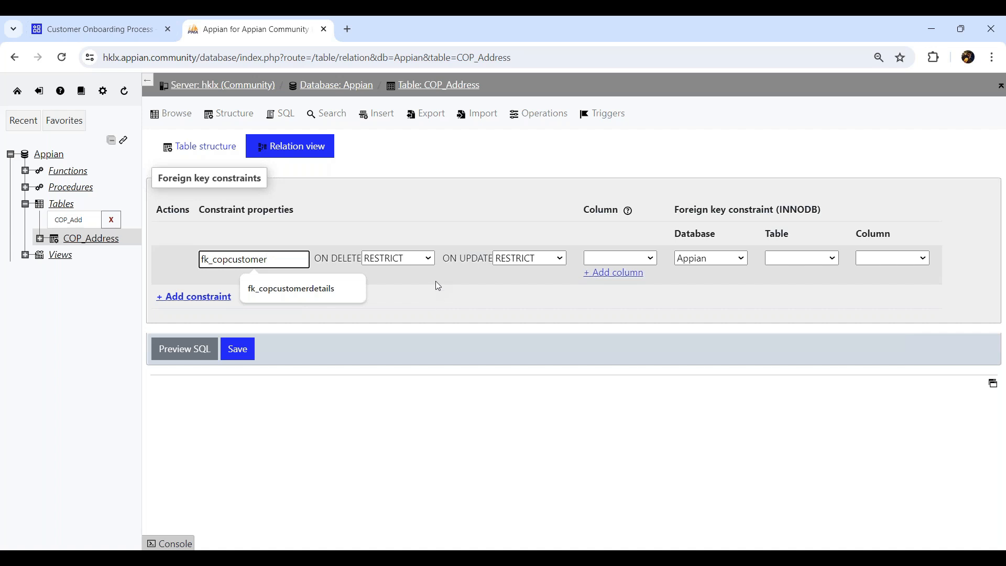
click(653, 260)
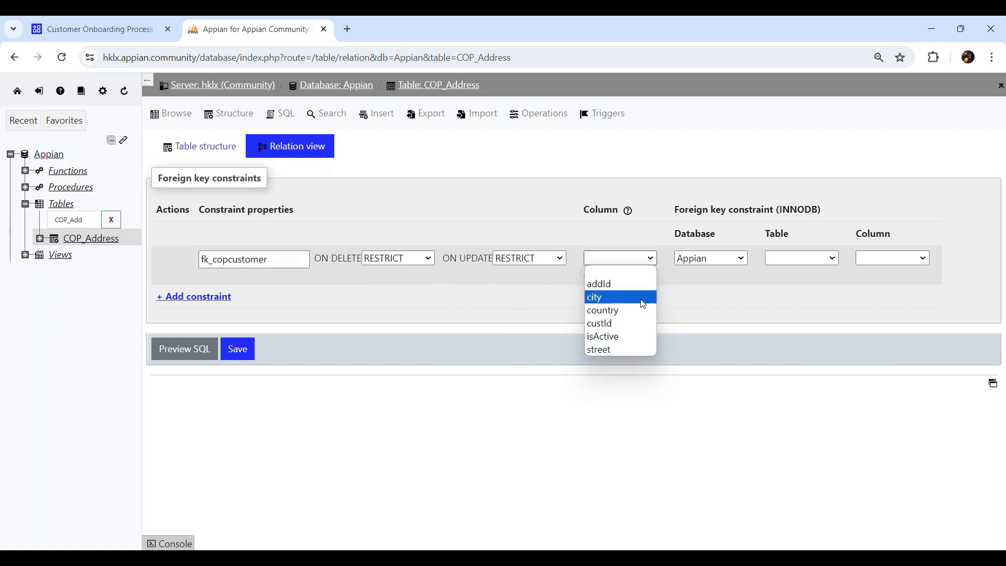
click(620, 327)
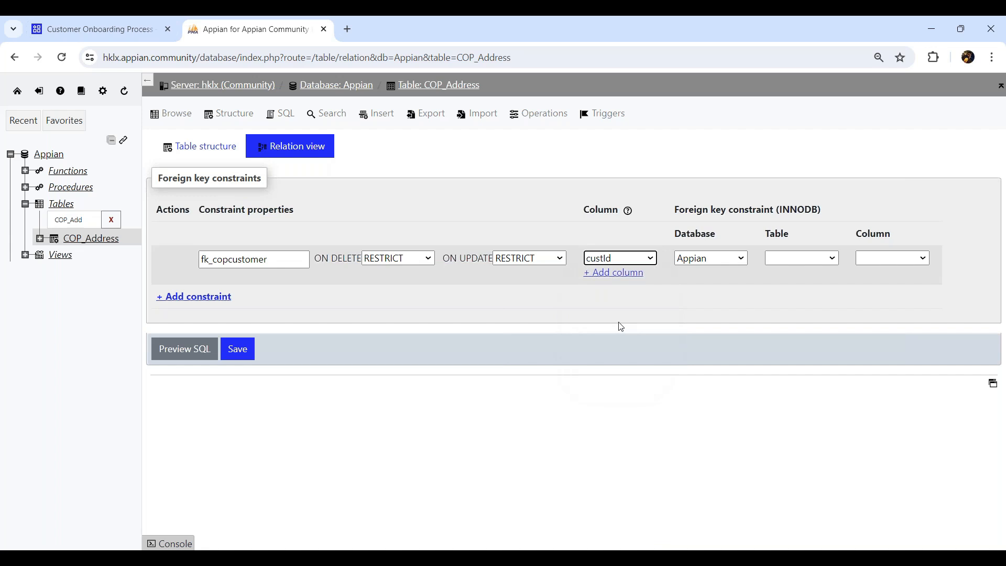
click(744, 258)
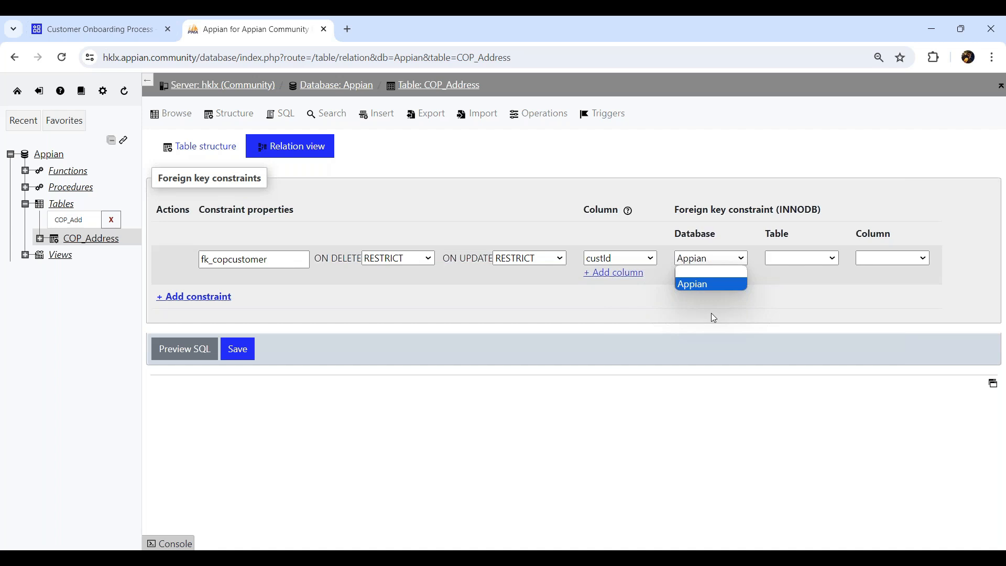
click(736, 260)
click(826, 260)
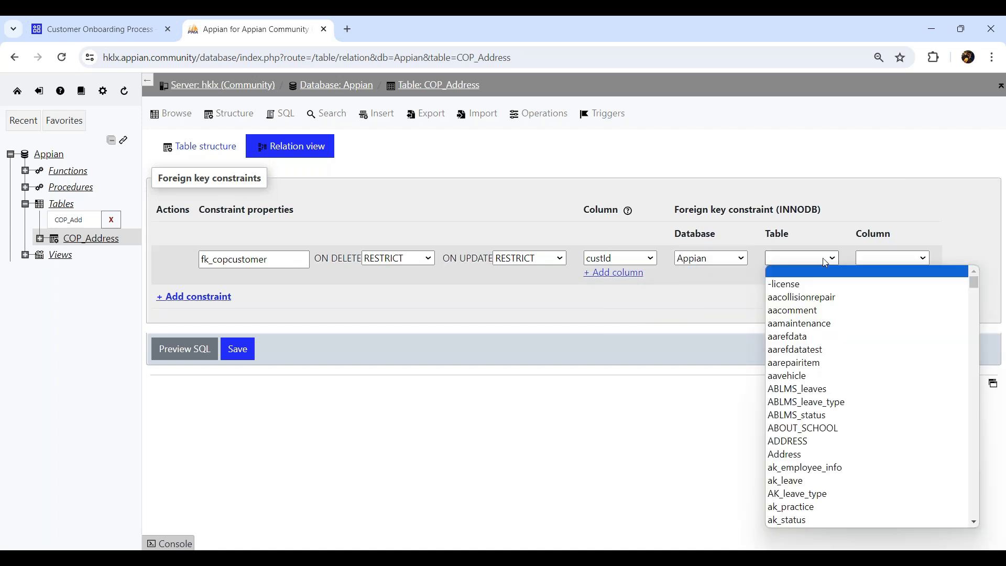
text(cop)
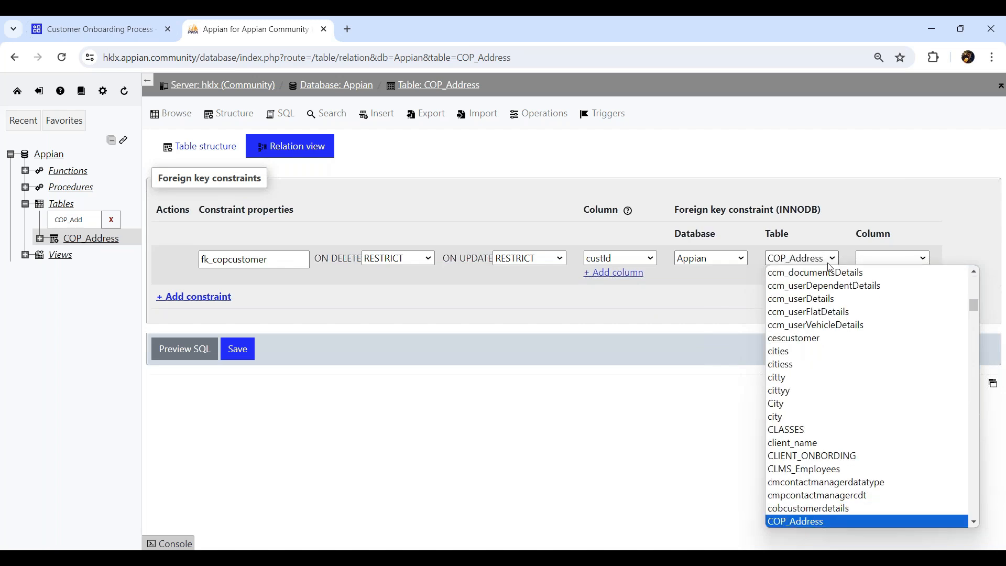
click(975, 522)
click(976, 524)
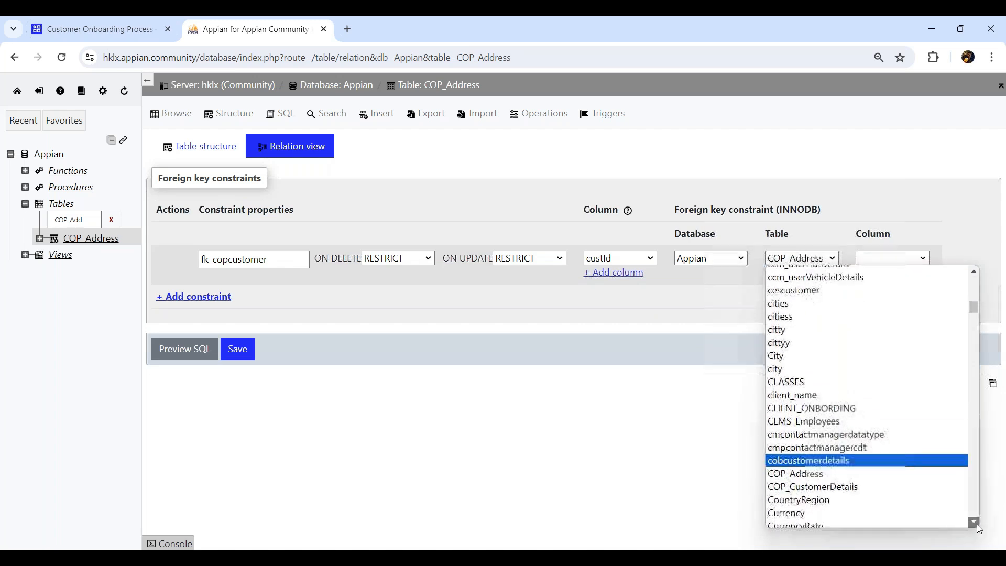
click(829, 483)
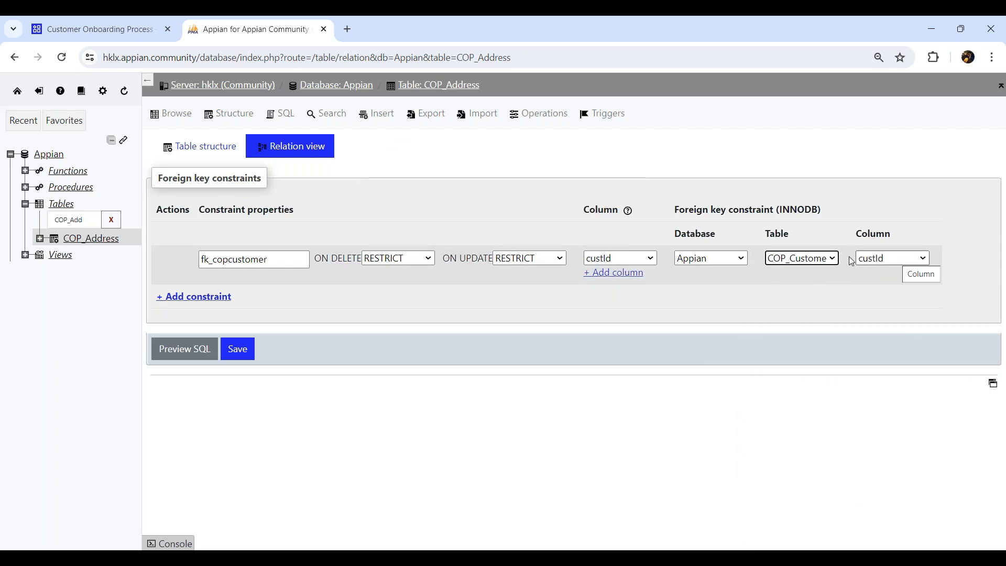
click(249, 354)
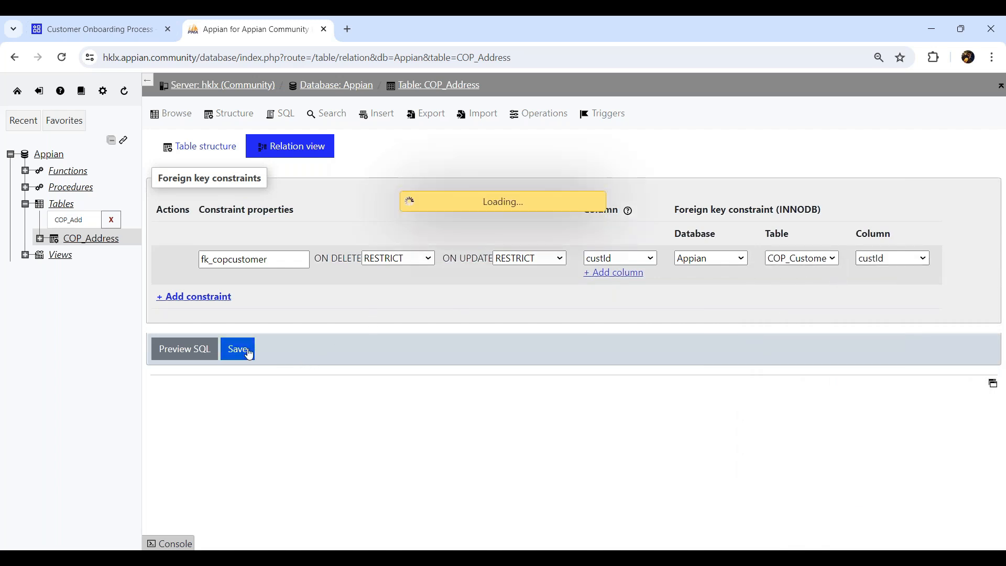
- Check fk_copcustomer in the COP_Address Indexes, then go back to Customer Onboarding Process
click(231, 113)
drag(195, 227, 223, 231)
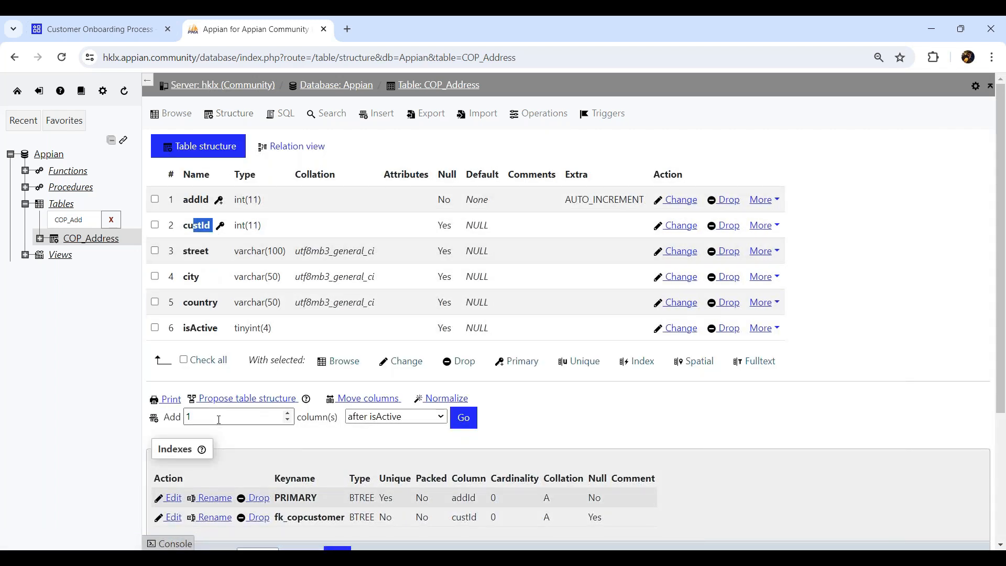
scroll(236, 413, down, 3)
drag(277, 333, 336, 334)
scroll(336, 337, up, 3)
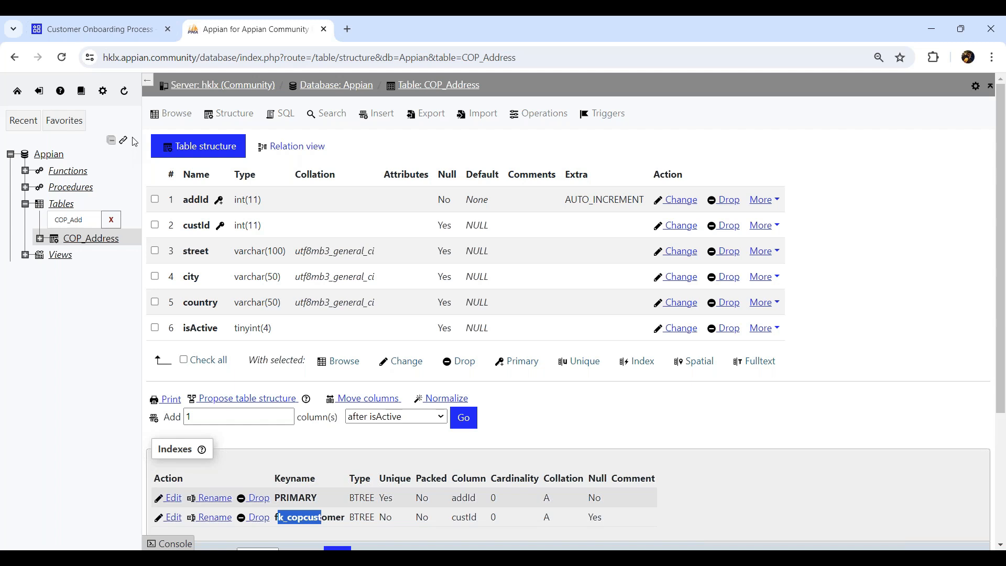
click(121, 31)
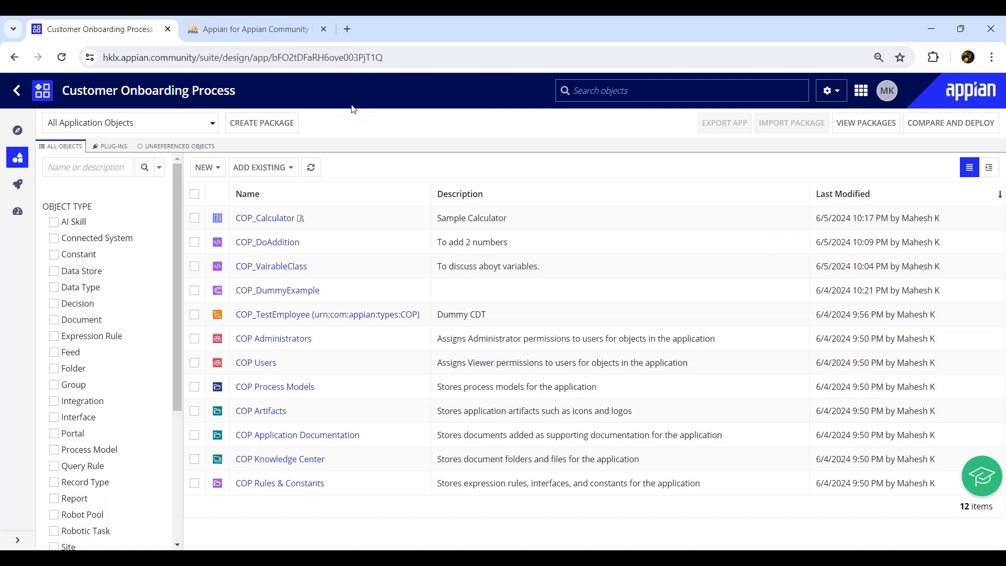
- Choose 'Create from database table or view' in the Create Data Type dialog
click(207, 167)
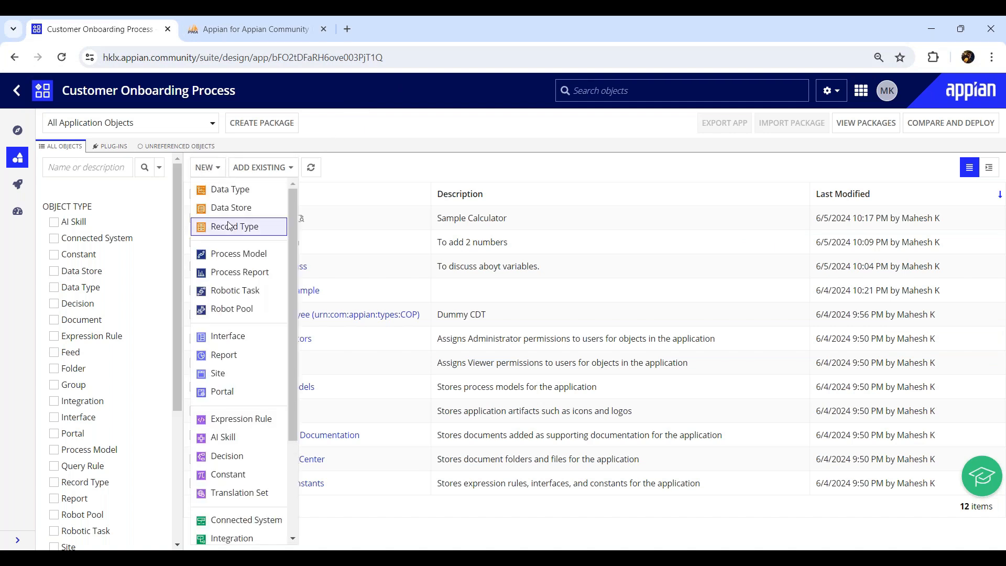
click(234, 190)
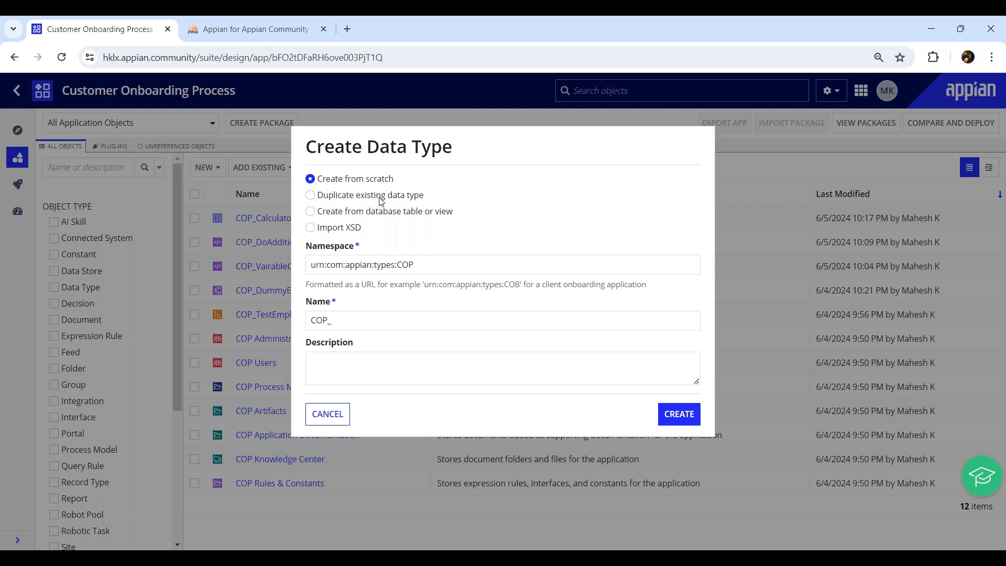
click(315, 212)
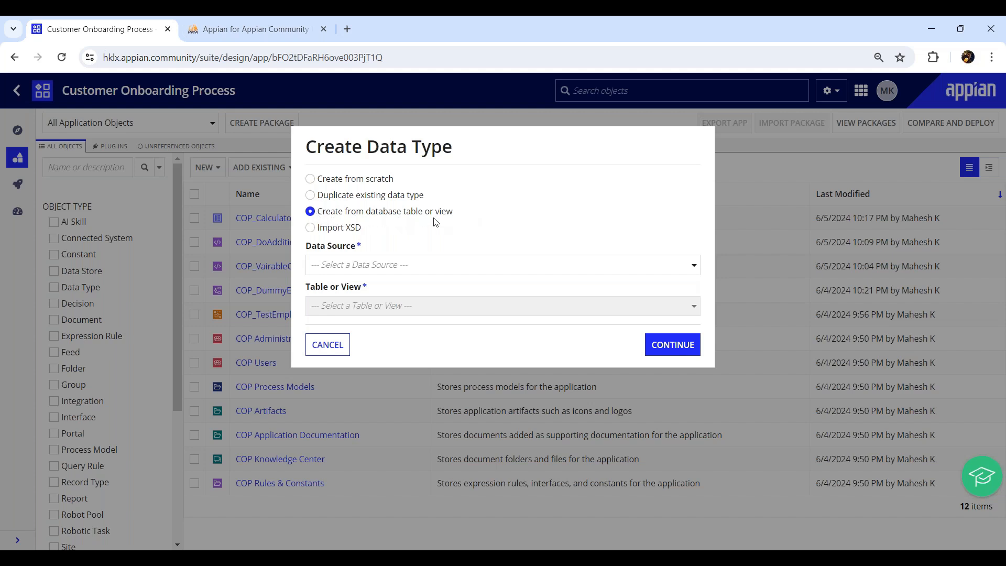
- Select data source jdbc/Appian (Tomcat) and table COP_CustomerDetails, then continue to field mappings
click(344, 265)
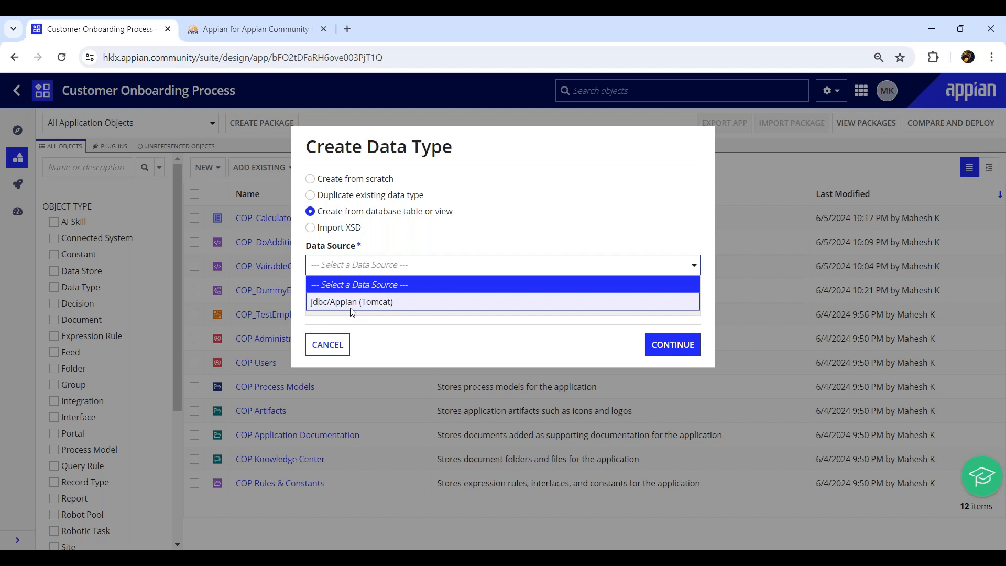
click(388, 303)
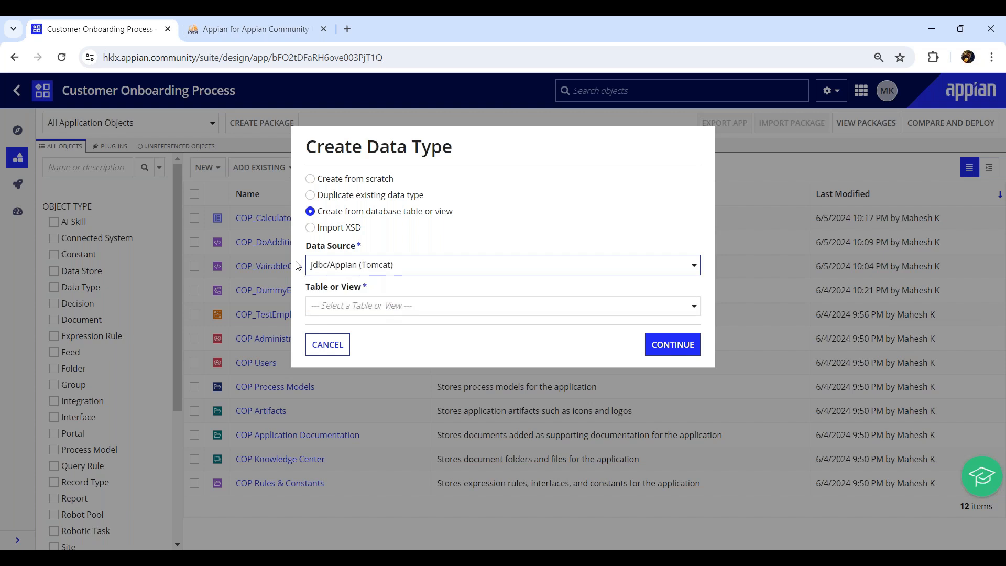
click(398, 305)
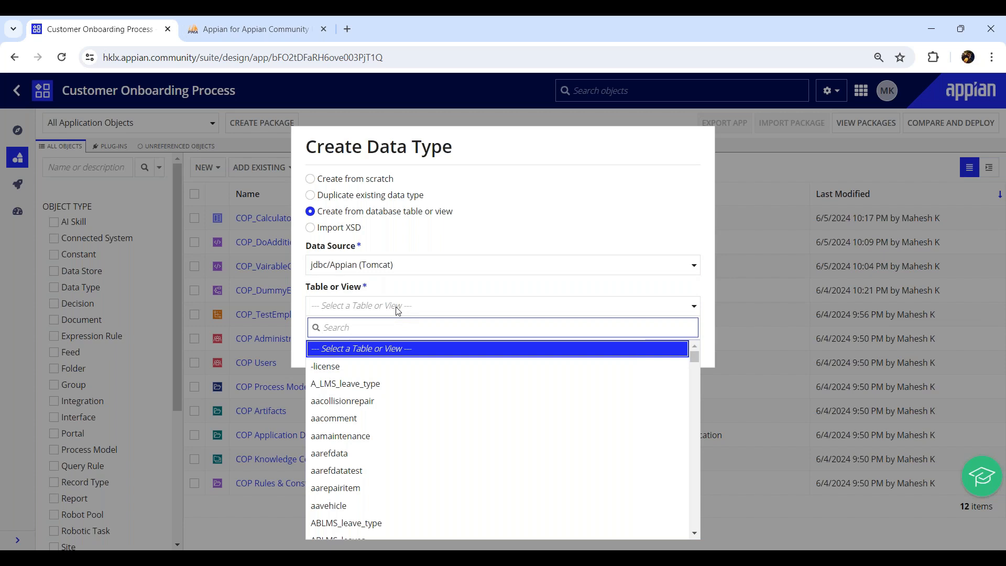
text(cop)
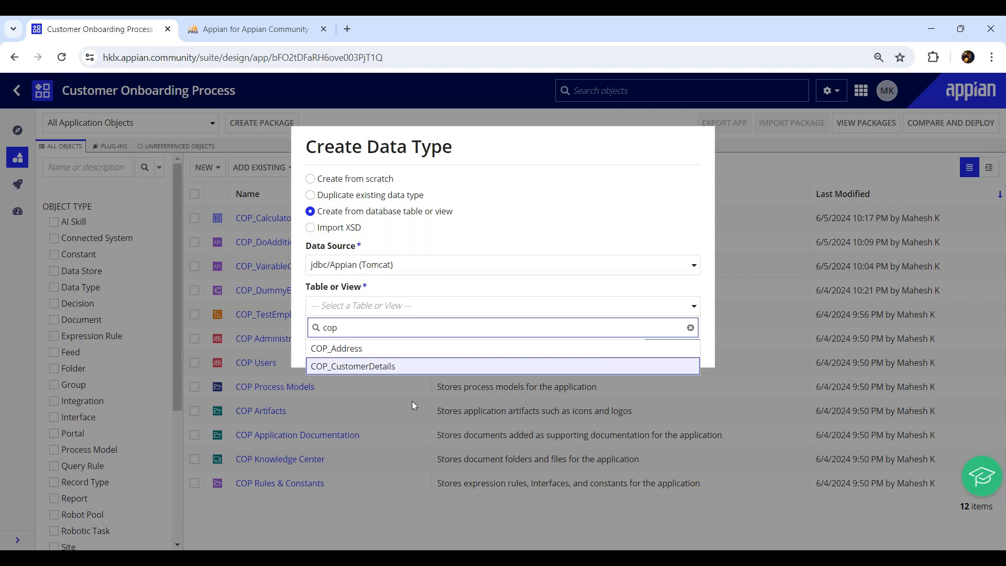
click(403, 366)
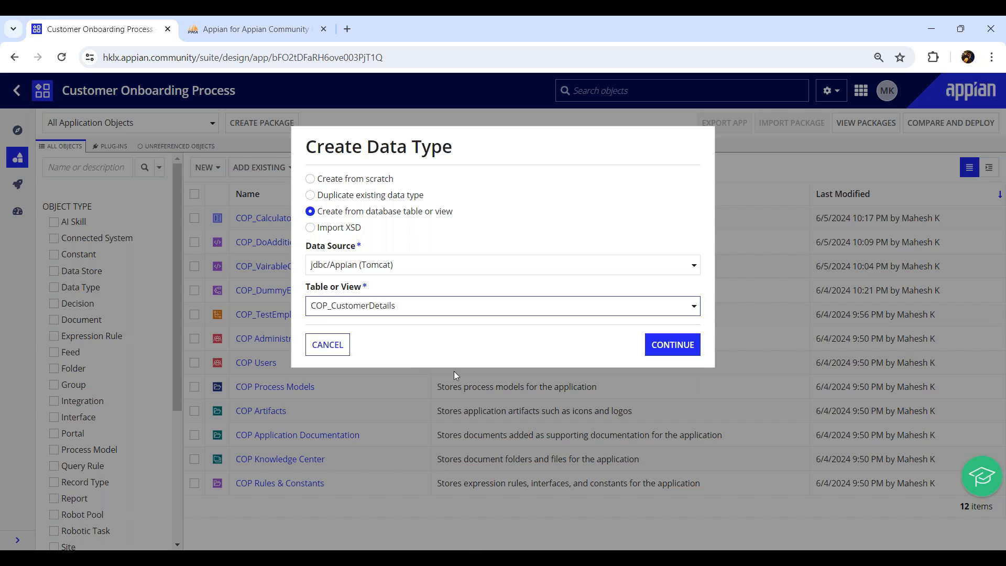
click(691, 344)
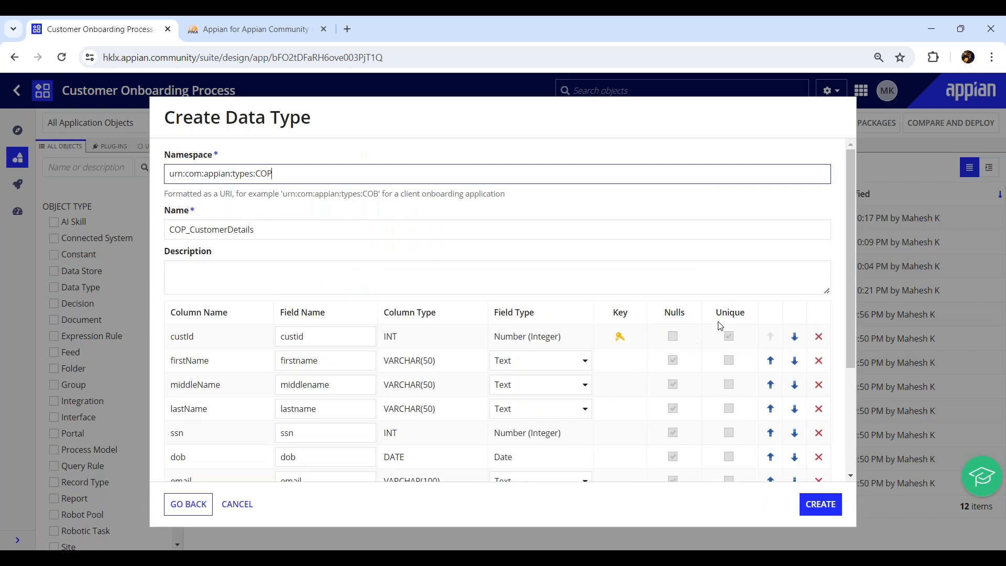
- Paste column names custId, firstName and middleName over their lowercase field names
drag(847, 199, 849, 309)
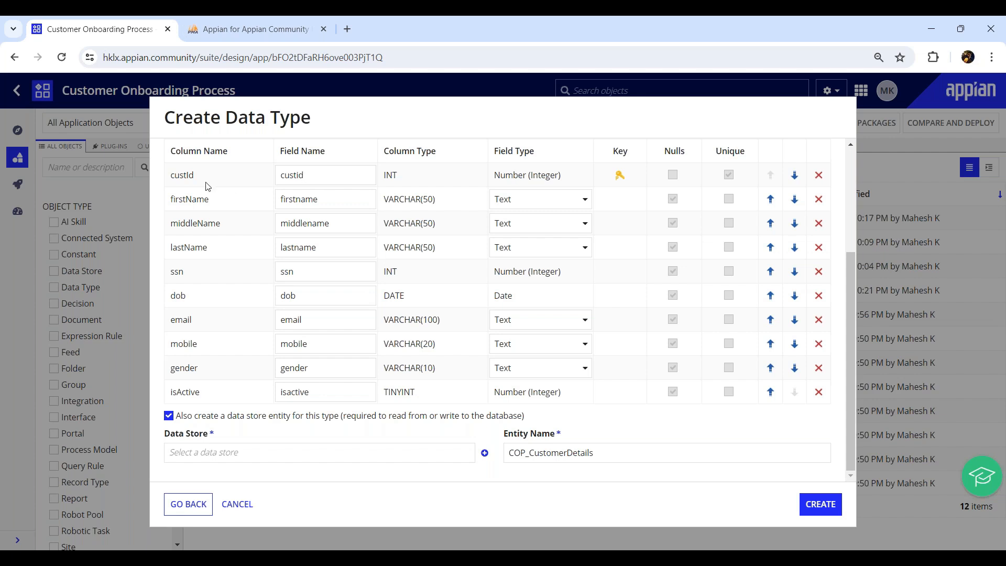
double_click(177, 178)
key(ctrl+c)
double_click(289, 174)
key(ctrl+v)
double_click(189, 200)
key(ctrl+c)
double_click(293, 201)
key(ctrl+v)
double_click(215, 224)
key(ctrl+c)
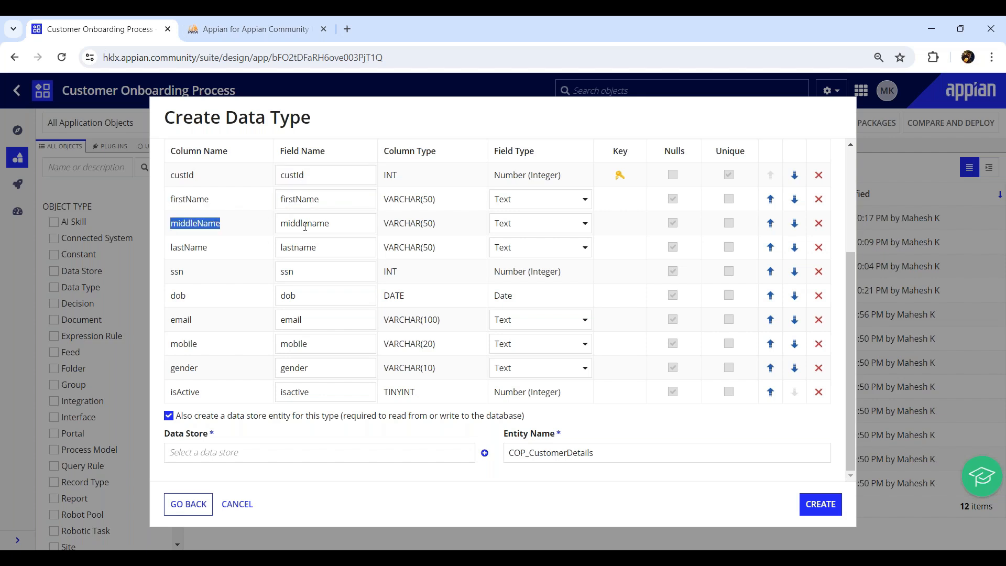
double_click(296, 224)
key(ctrl+v)
- Rename field lastname to lastName and isactive to isActive
double_click(188, 247)
key(ctrl+c)
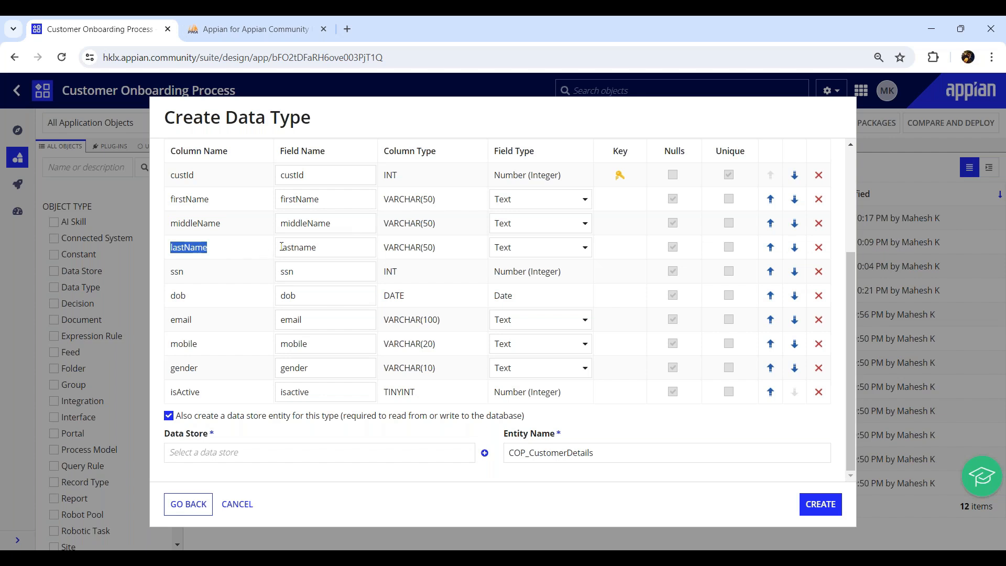
double_click(293, 247)
key(ctrl+v)
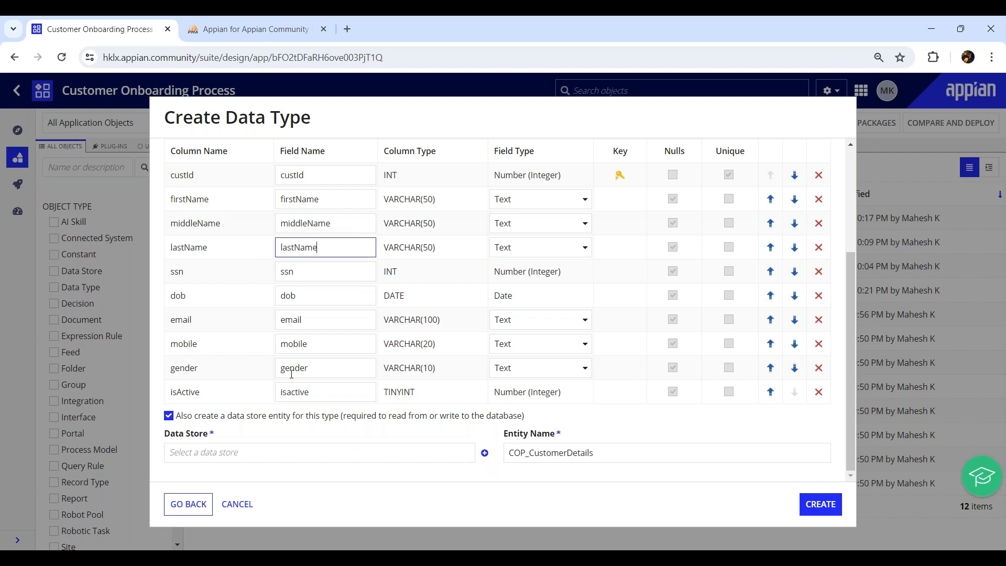
click(295, 392)
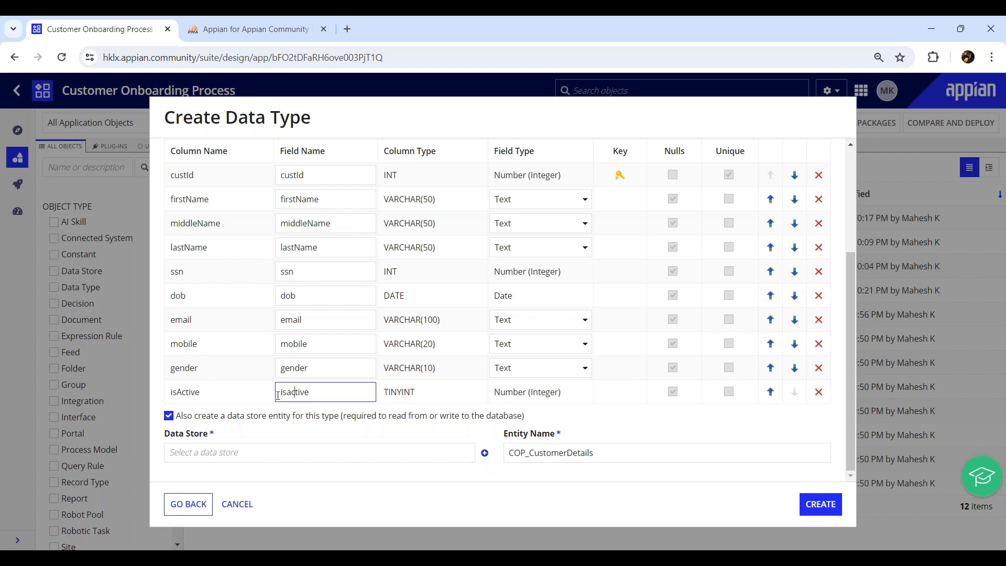
key(BackSpace)
text(A)
drag(170, 435, 205, 436)
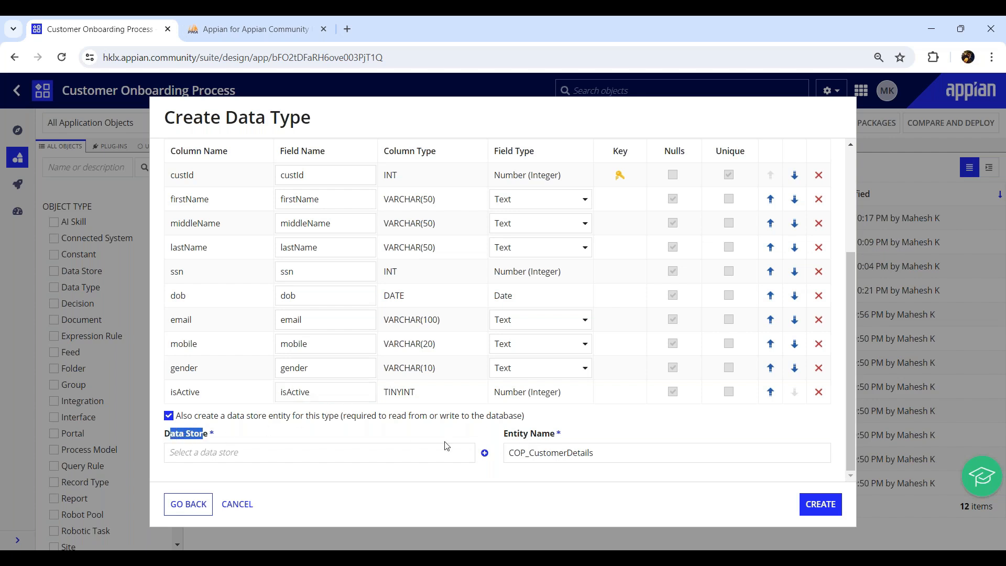
- Untick data store entity creation; describe the type 'This CDT is being connected with COP_CustomerDetails Table'
click(168, 416)
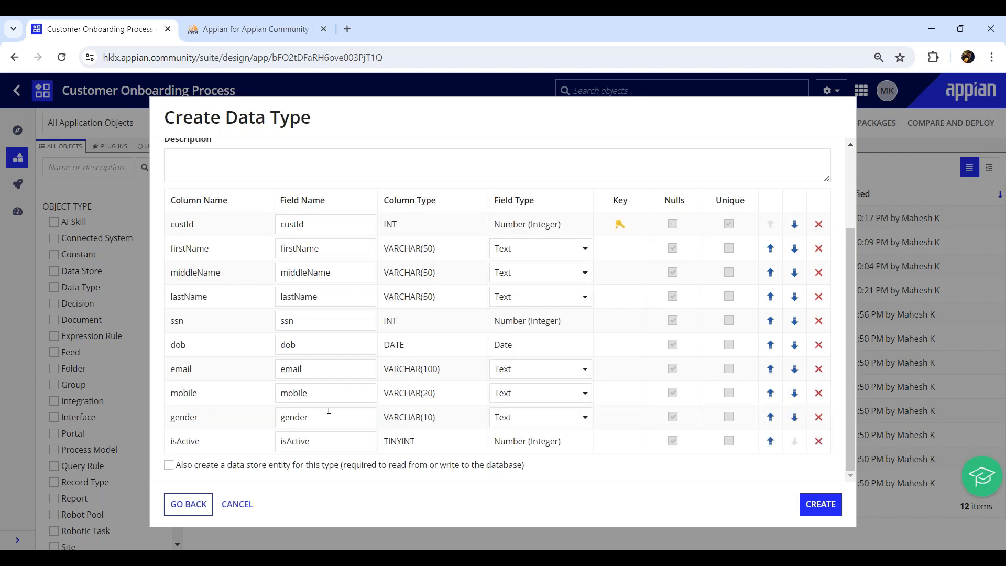
scroll(209, 219, up, 3)
click(214, 267)
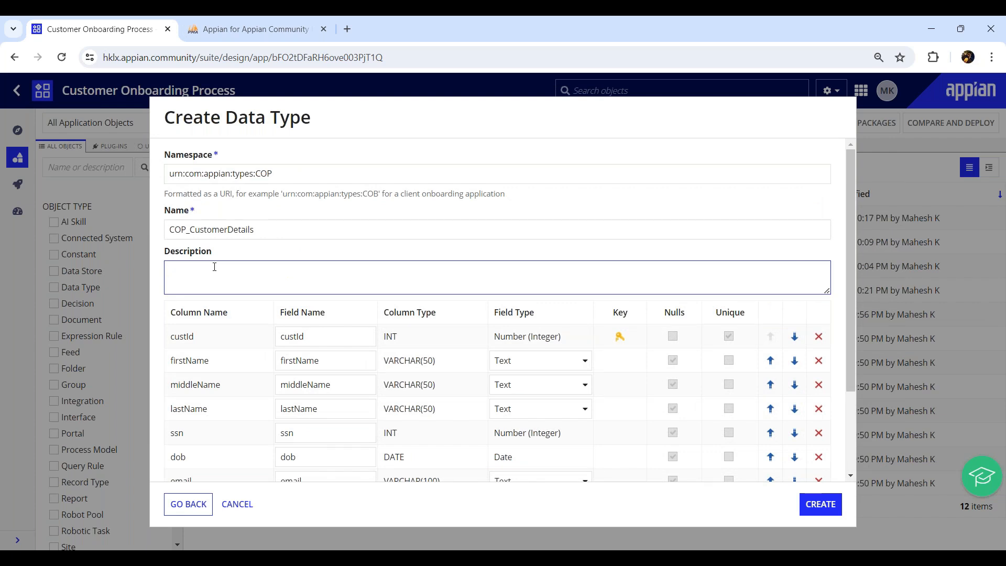
text(This CDT is being connected woth)
key(BackSpace)
key(BackSpace)
text(ith)
double_click(272, 229)
click(323, 274)
key(ctrl+v)
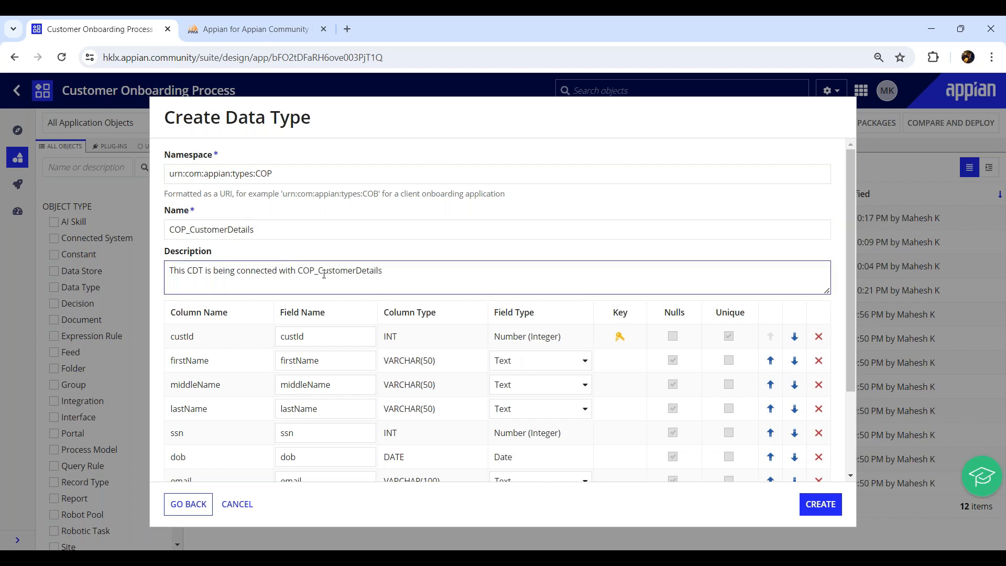
text(Table)
- Review the data type name, the table name in the description, and the urn:com:appian:types: namespace
click(173, 229)
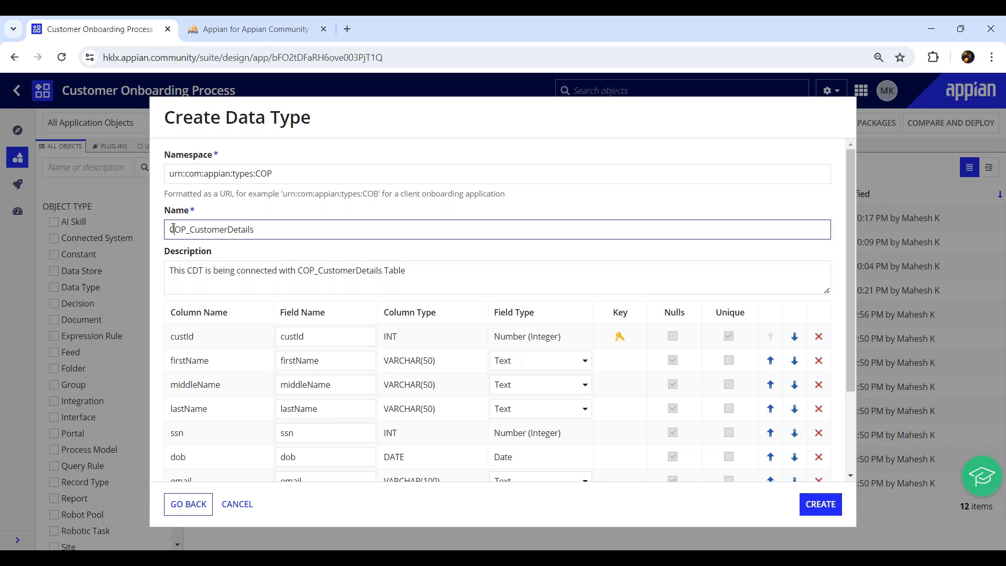
drag(173, 230, 292, 228)
click(291, 229)
drag(302, 271, 372, 270)
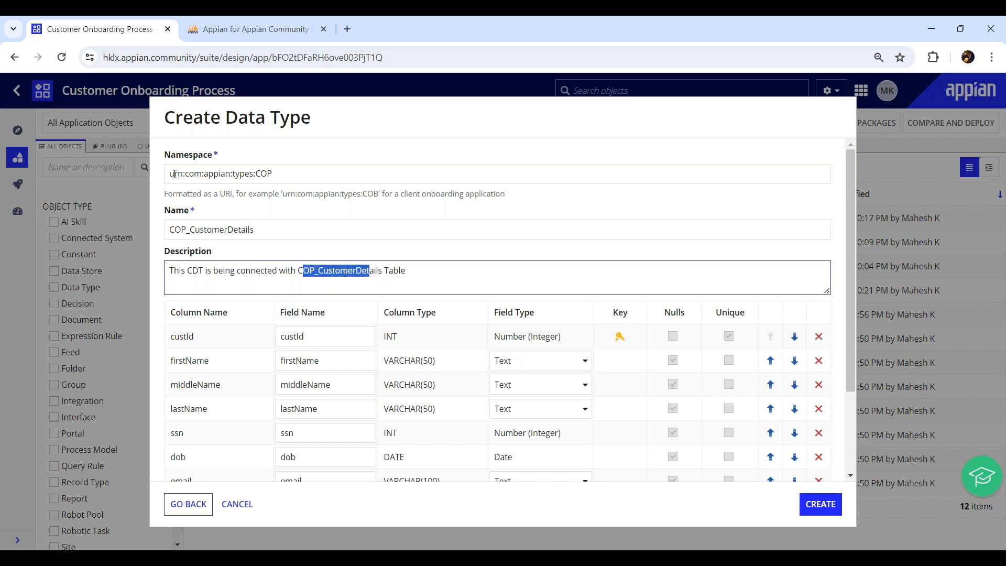
drag(173, 175, 254, 179)
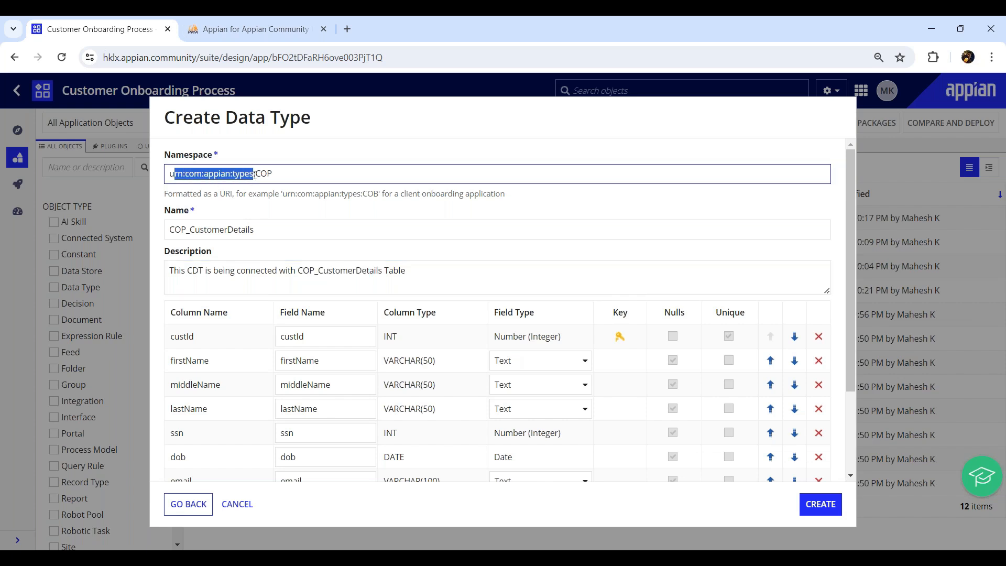
drag(170, 178, 255, 175)
click(290, 173)
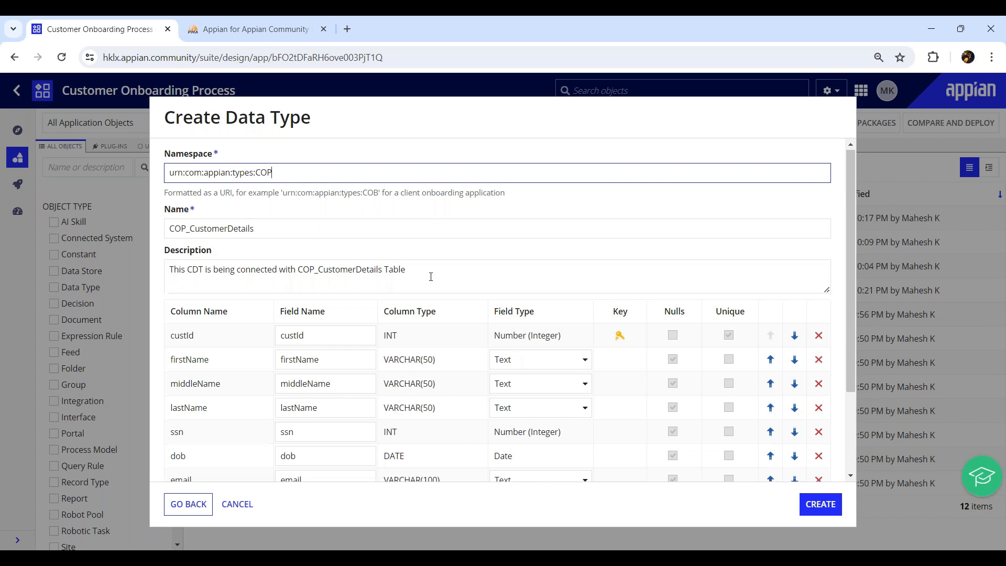
- Review isActive's TINYINT column and Number (Integer) type, then create the COP_CustomerDetails data type
scroll(431, 276, down, 3)
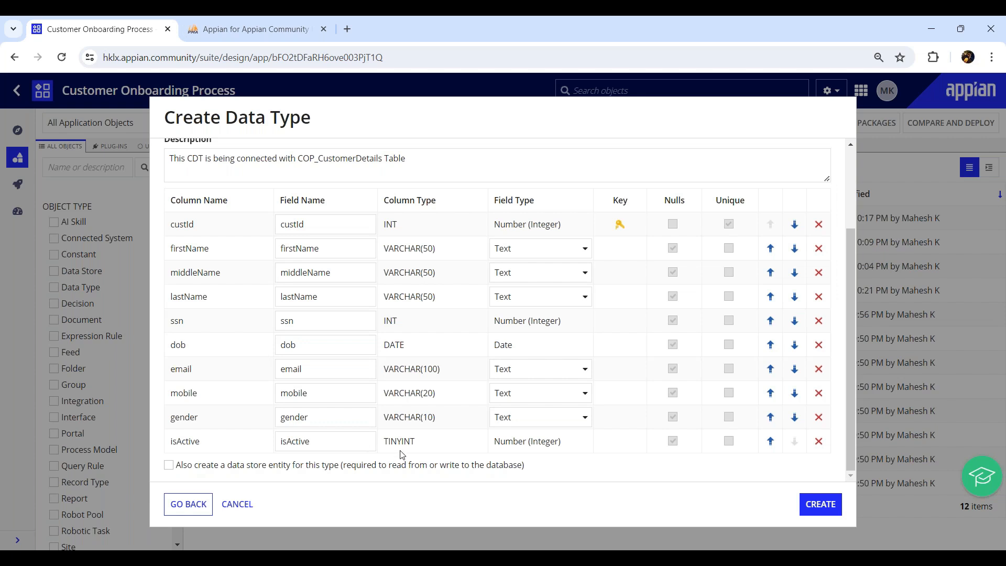
drag(383, 441, 427, 446)
drag(500, 441, 573, 447)
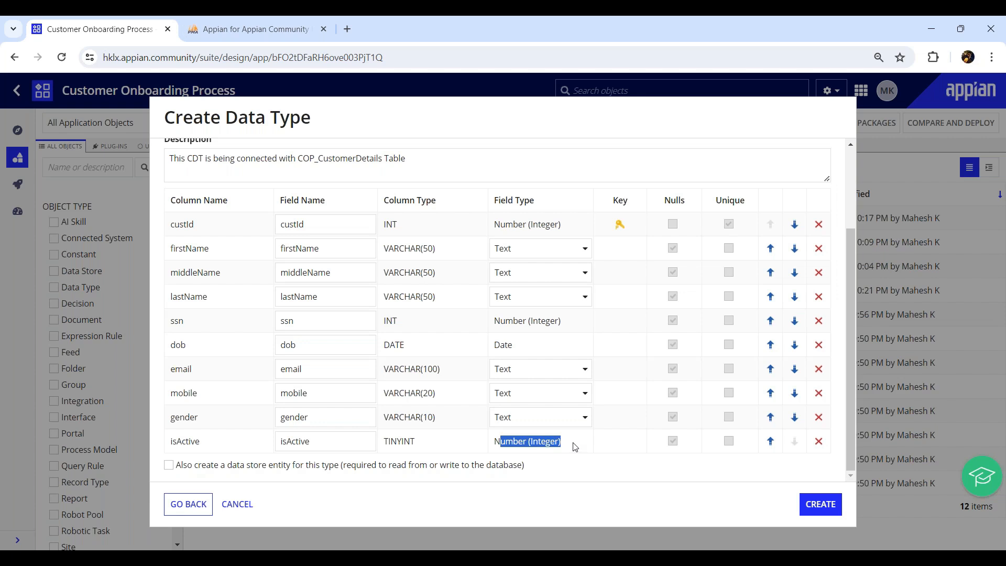
click(817, 506)
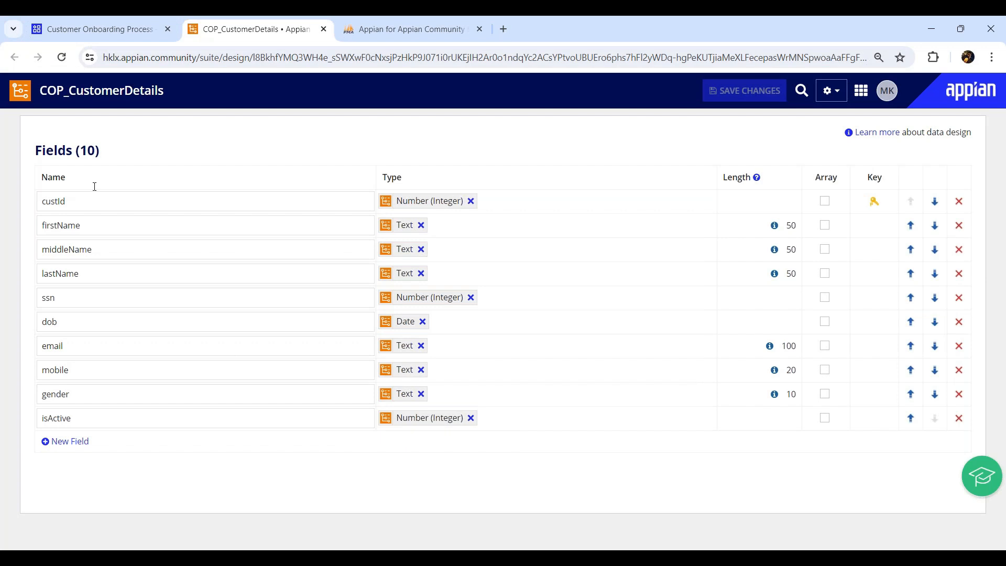
- Replace isActive's Number (Integer) type with Boolean in the COP_CustomerDetails data type
drag(93, 92, 169, 99)
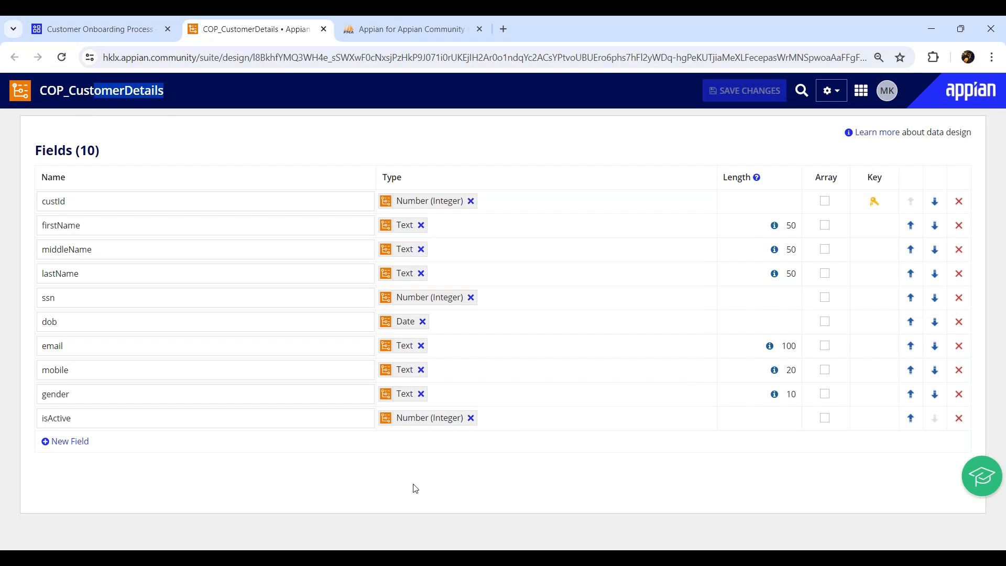
click(470, 418)
text(bol)
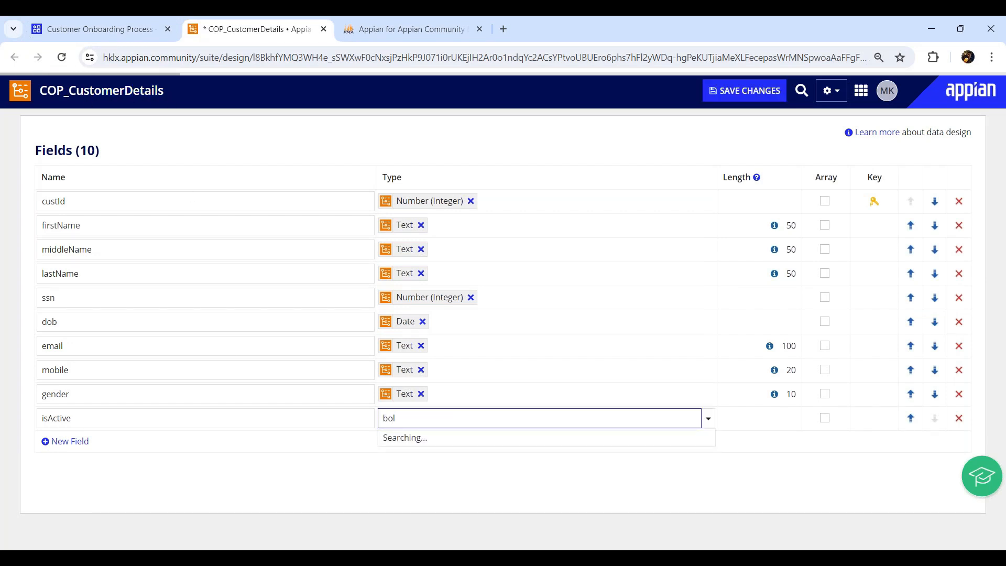
key(BackSpace)
text(ol)
click(424, 444)
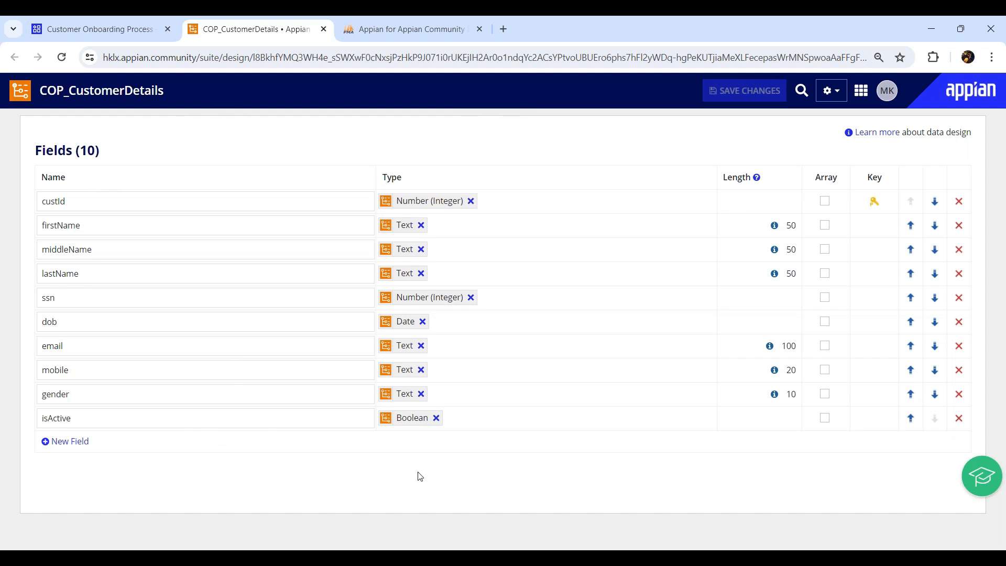
click(840, 101)
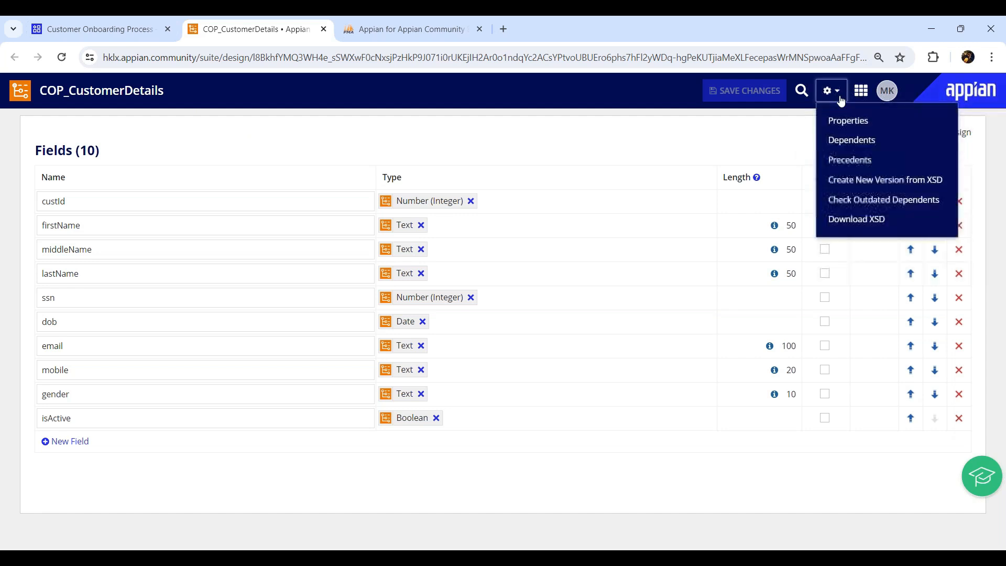
- Download the COP_CustomerDetails data type's XSD definition
click(852, 220)
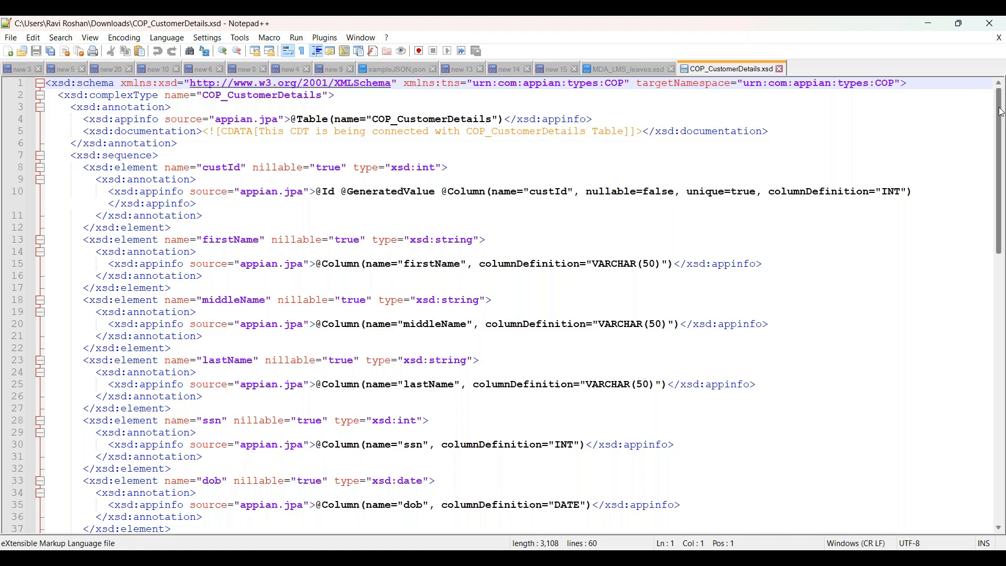
drag(1000, 111, 979, 99)
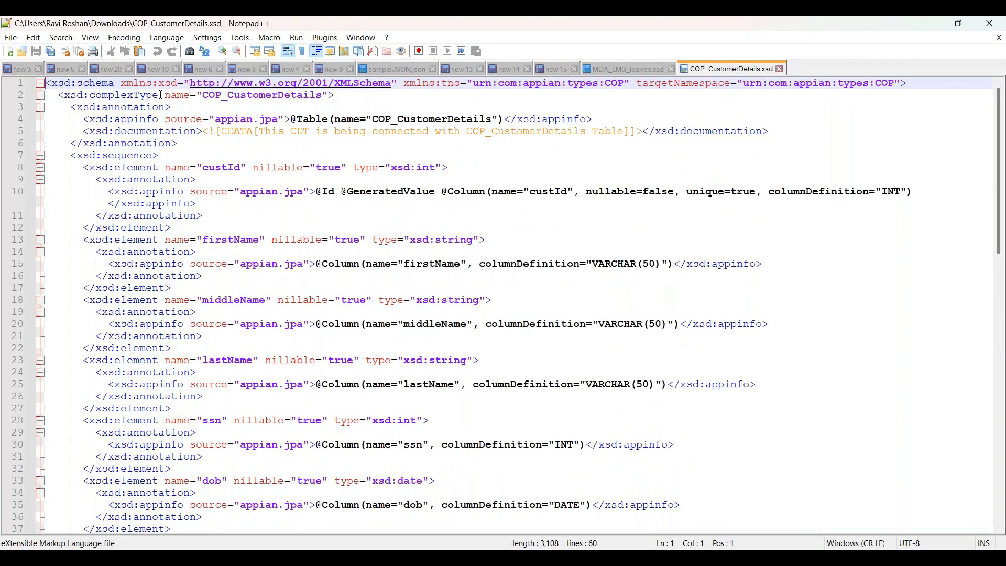
click(95, 83)
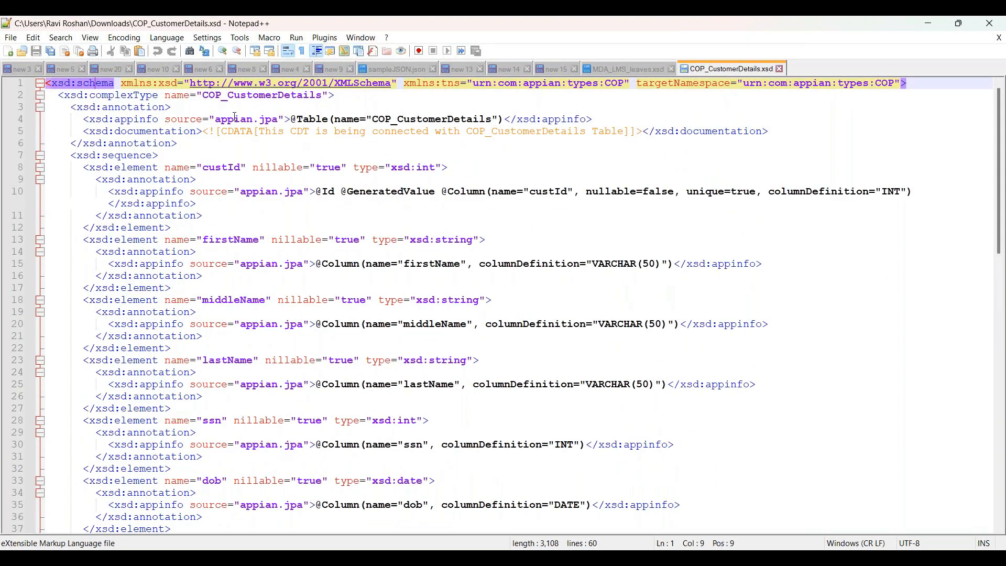
click(115, 107)
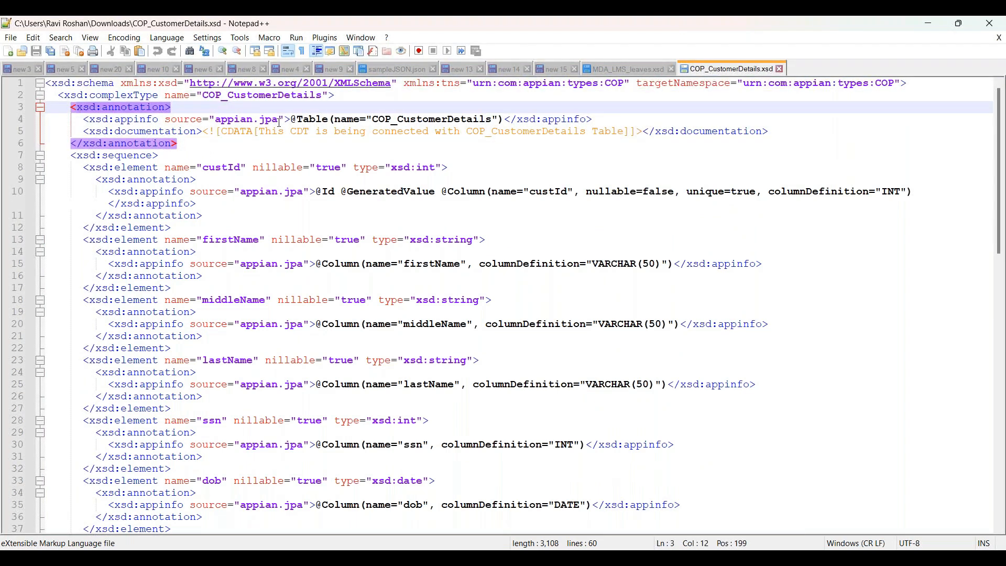
drag(291, 120, 330, 119)
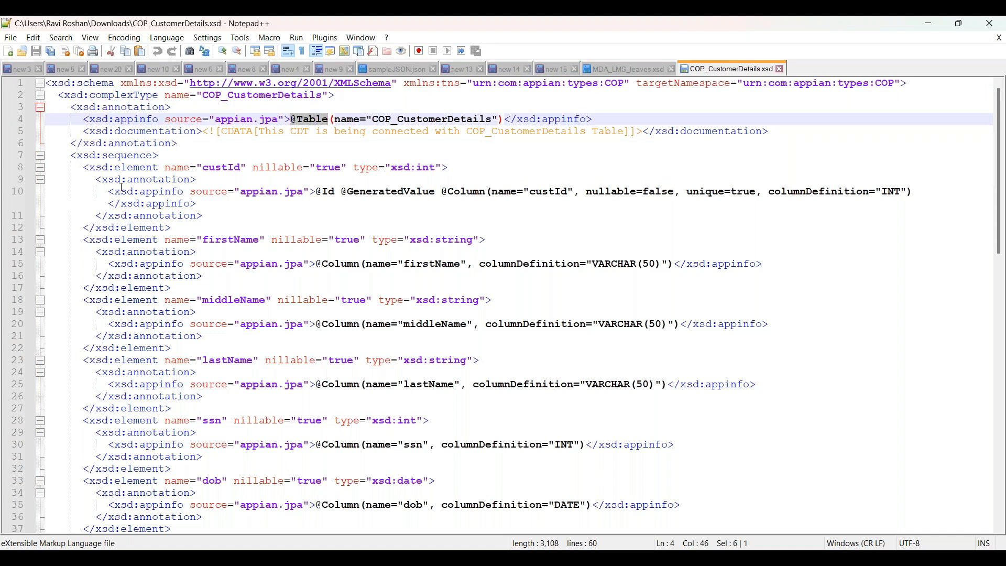
double_click(421, 119)
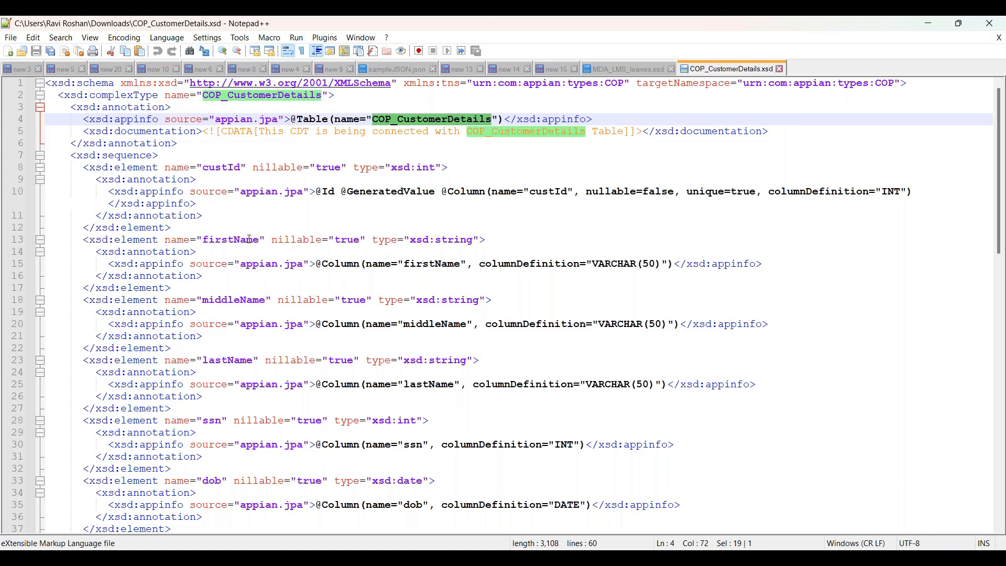
click(158, 133)
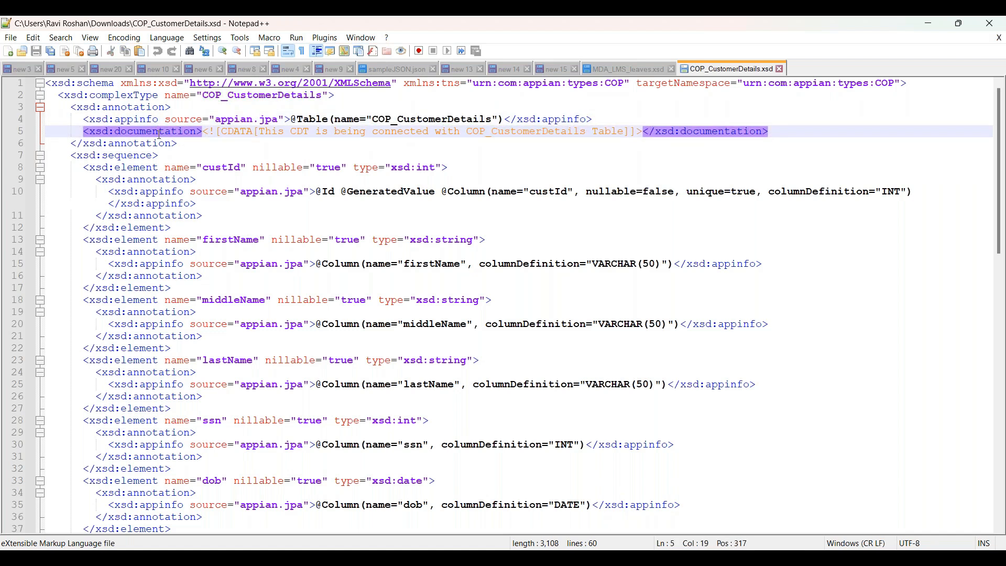
drag(260, 133, 626, 133)
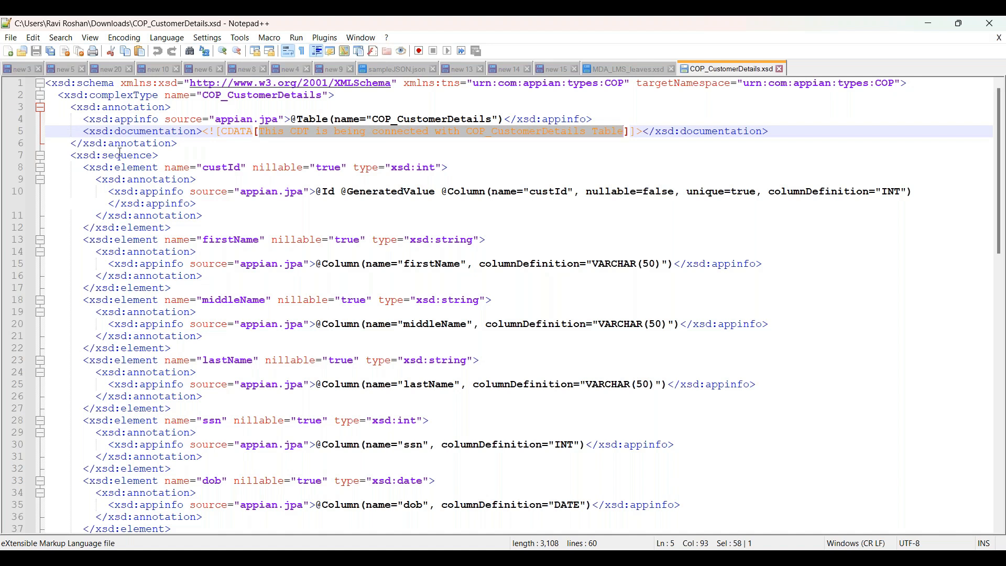
click(120, 154)
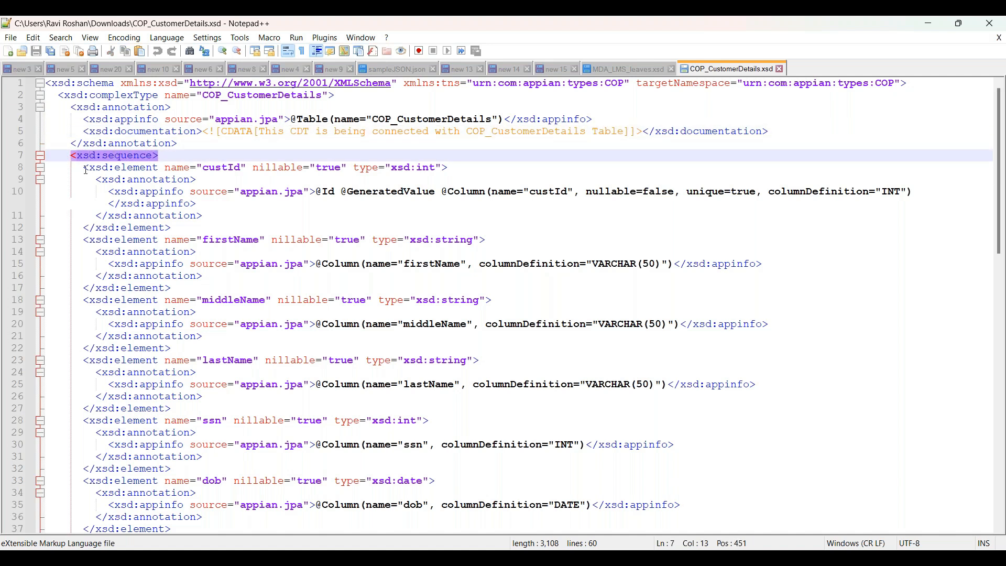
click(134, 169)
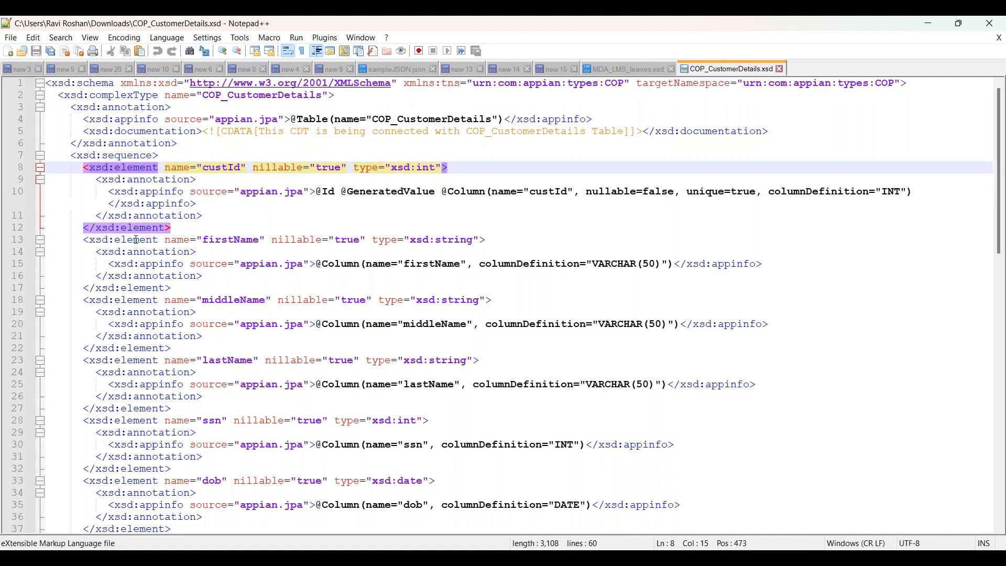
click(135, 239)
click(134, 301)
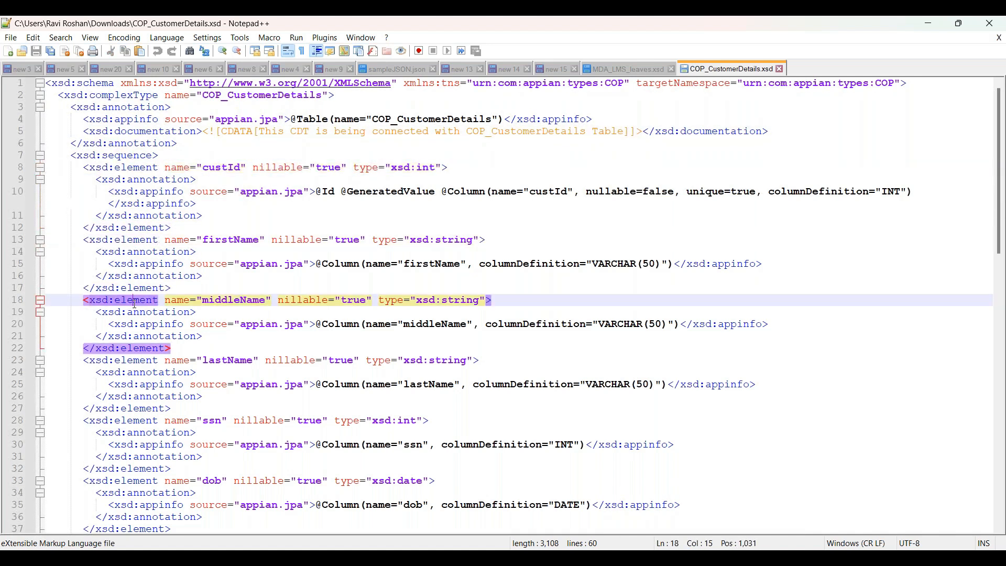
click(125, 360)
click(120, 421)
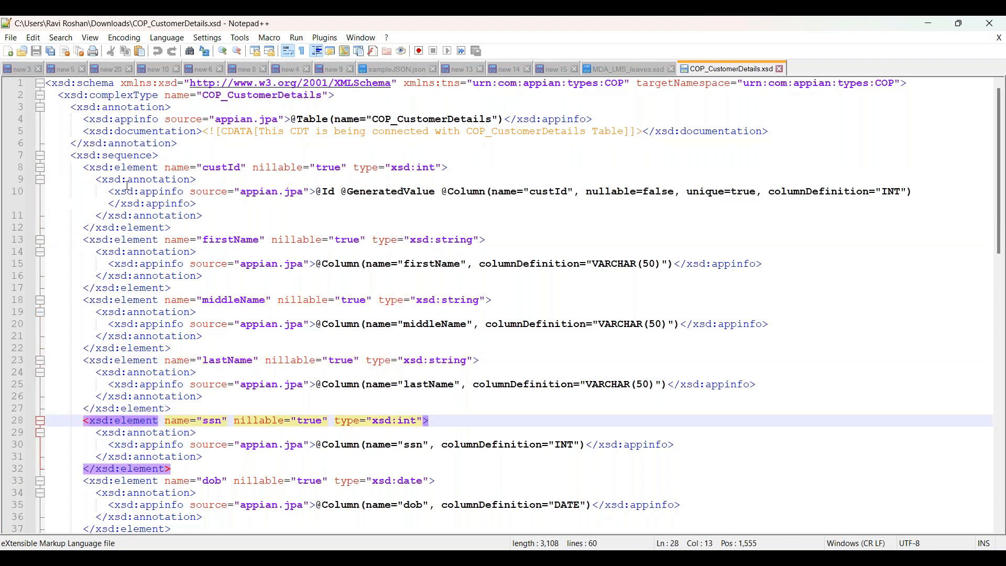
click(131, 168)
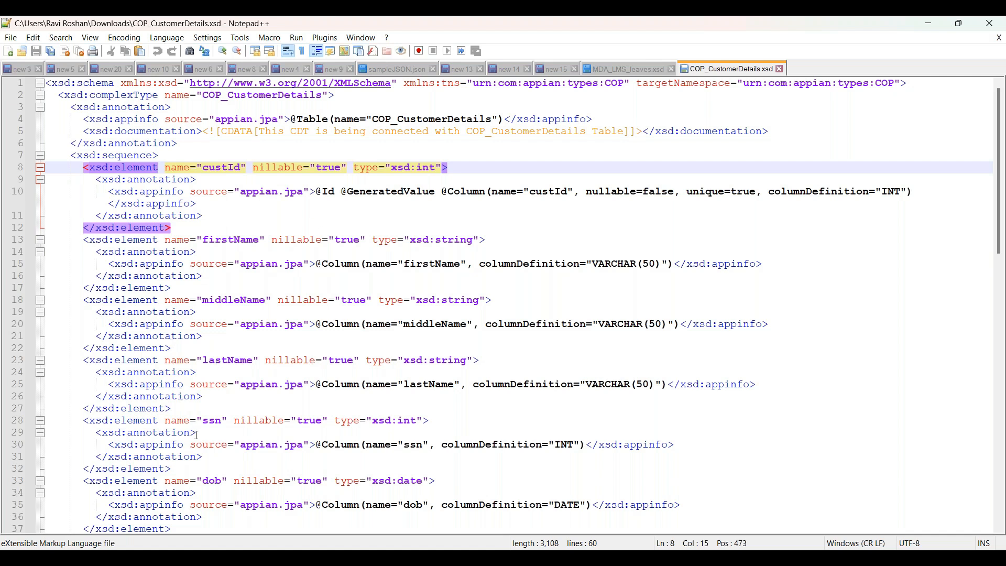
drag(240, 168, 455, 174)
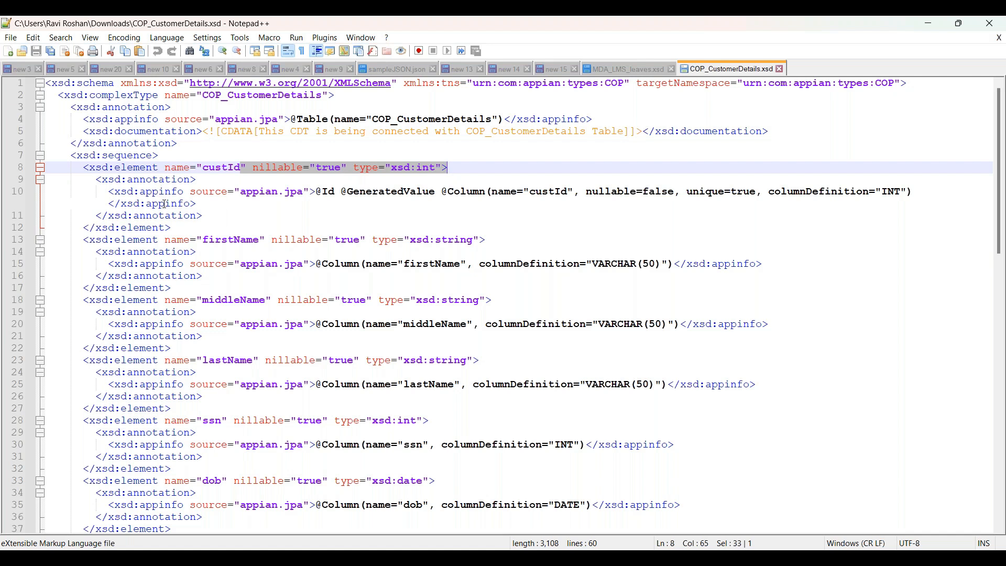
click(136, 167)
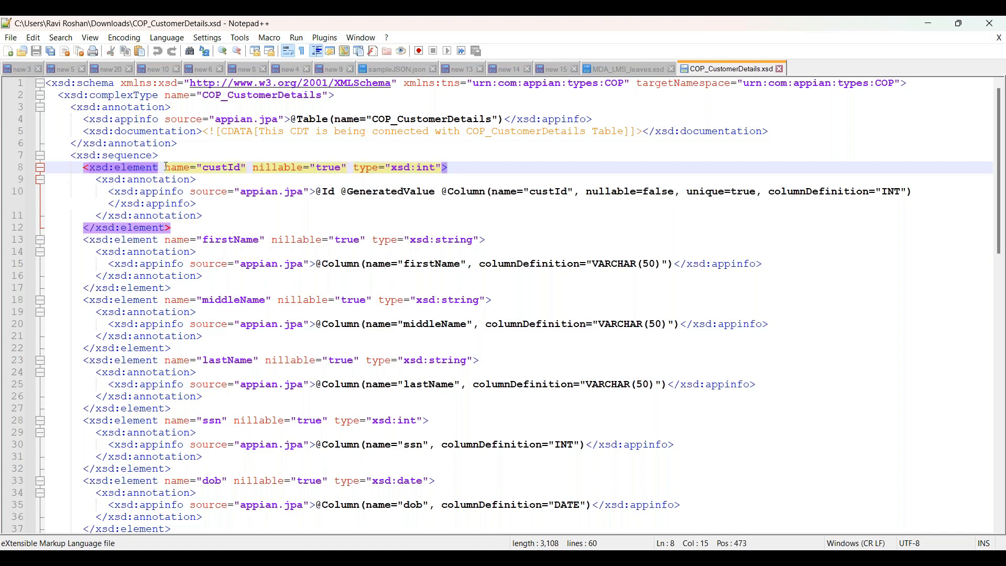
drag(203, 168, 241, 168)
drag(316, 193, 493, 193)
key(End)
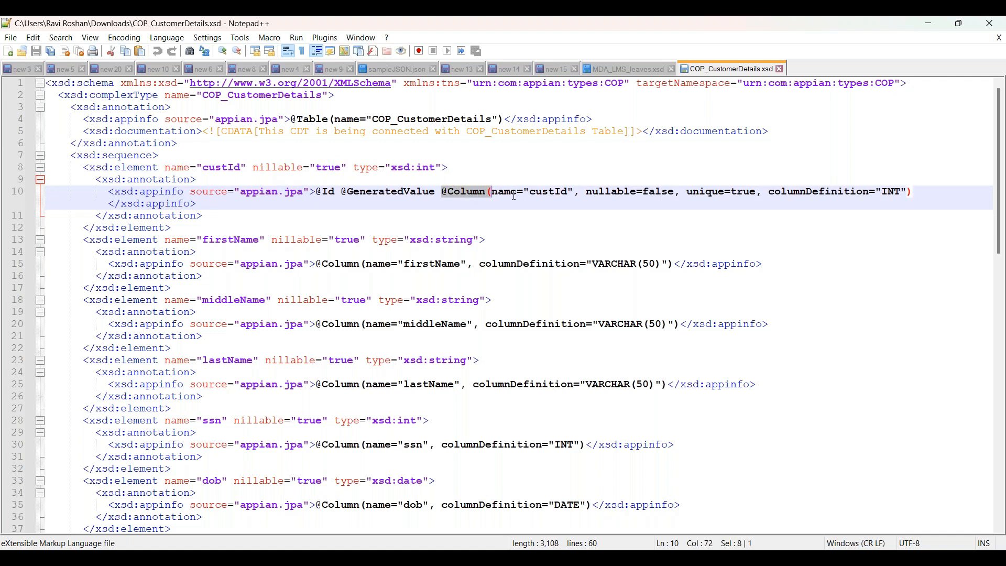
click(557, 192)
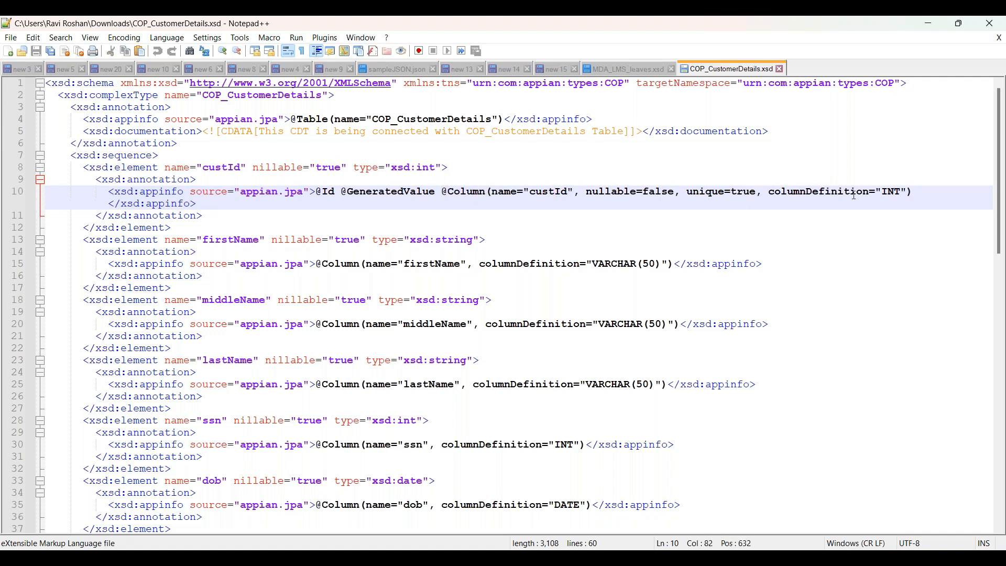
click(905, 193)
click(317, 194)
click(391, 194)
drag(291, 119, 330, 119)
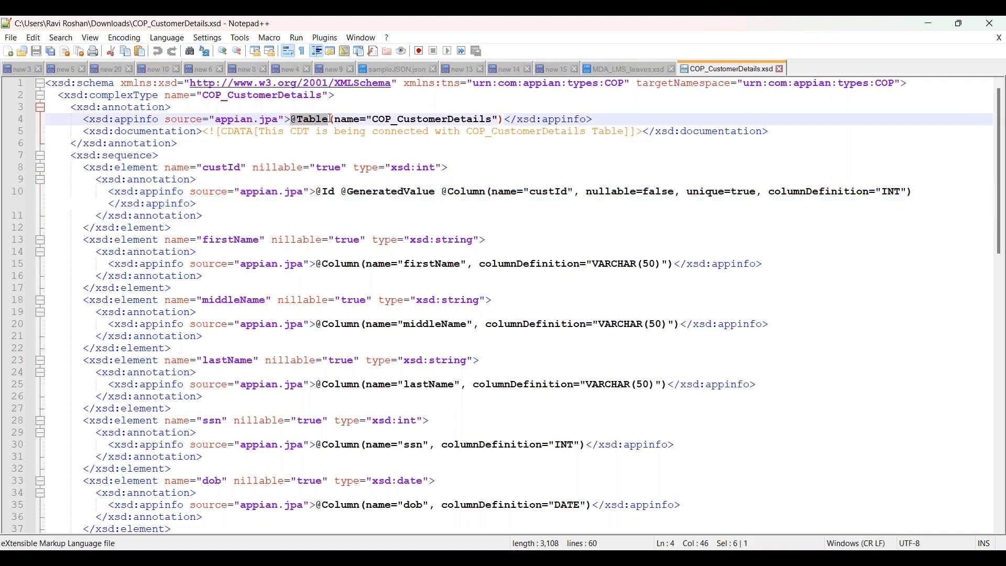
click(317, 193)
drag(341, 193, 488, 196)
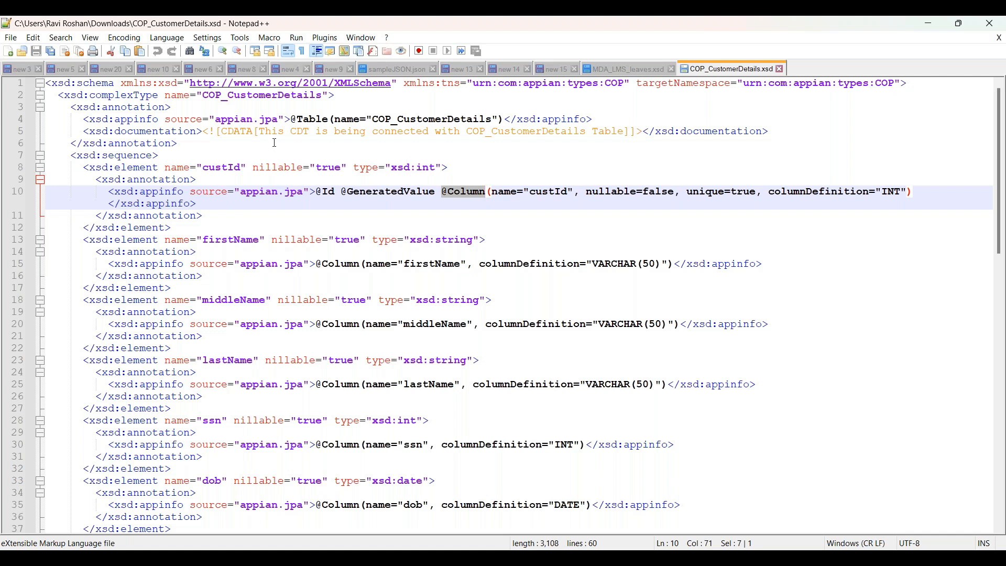
double_click(302, 119)
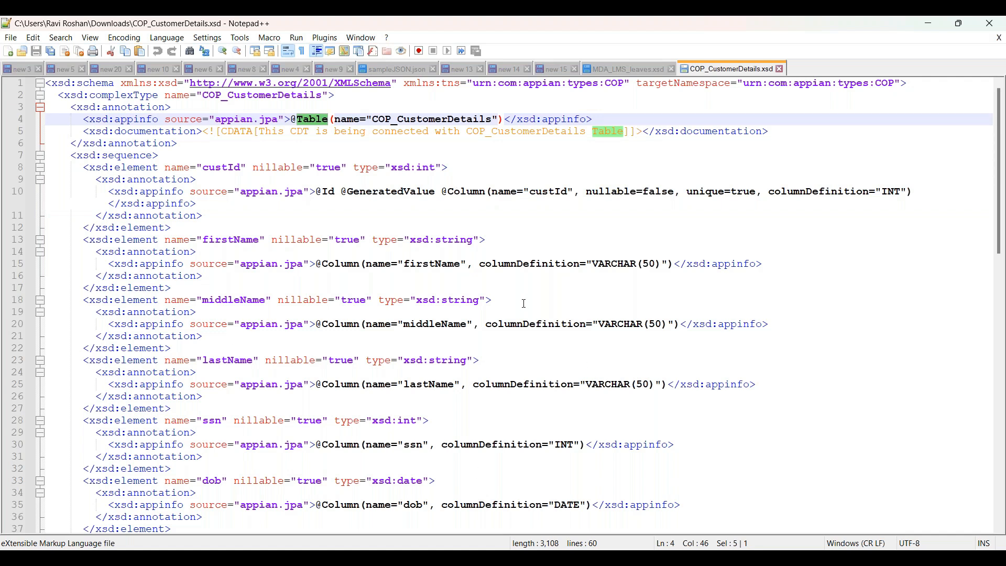
drag(293, 119, 331, 120)
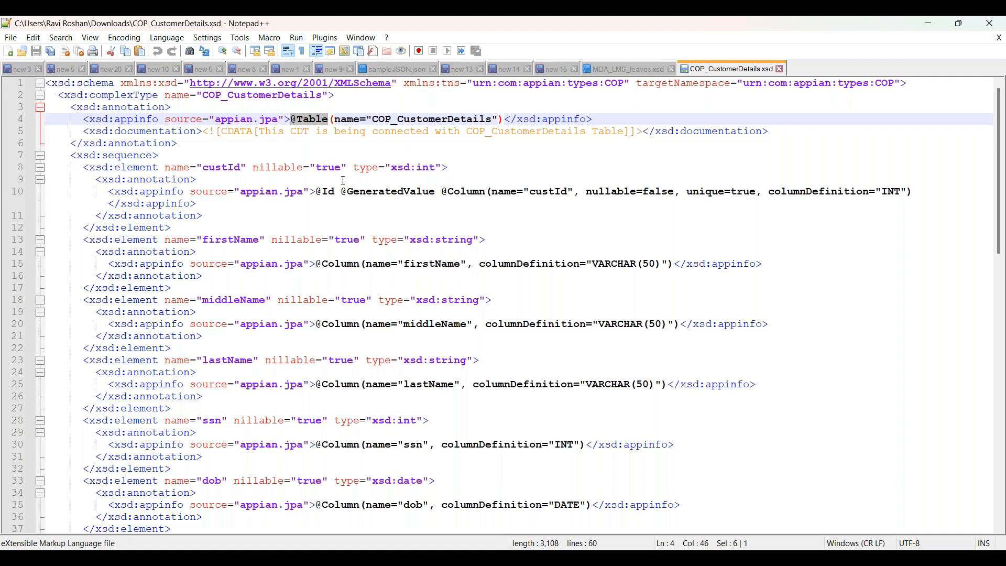
drag(316, 191, 336, 192)
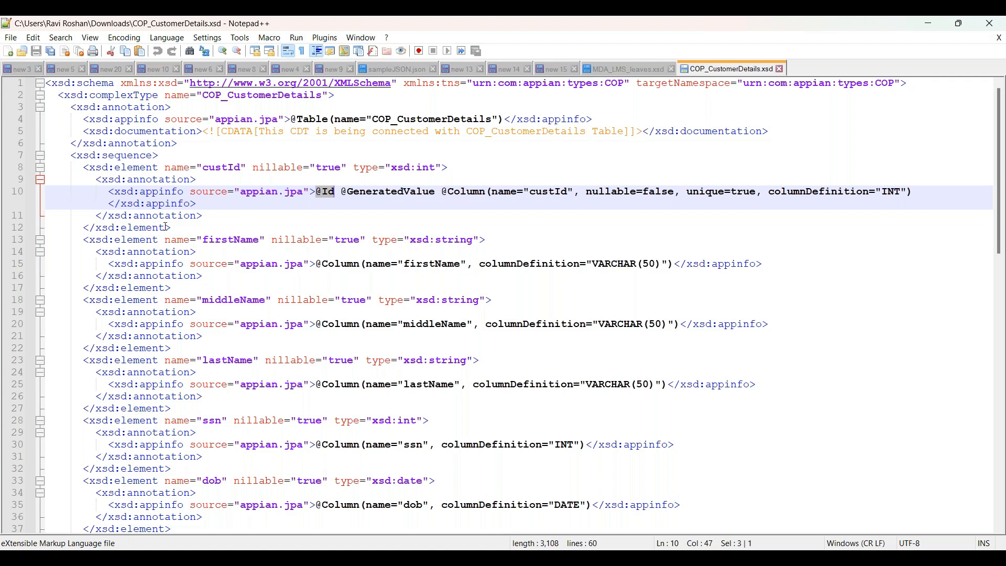
drag(341, 192, 433, 193)
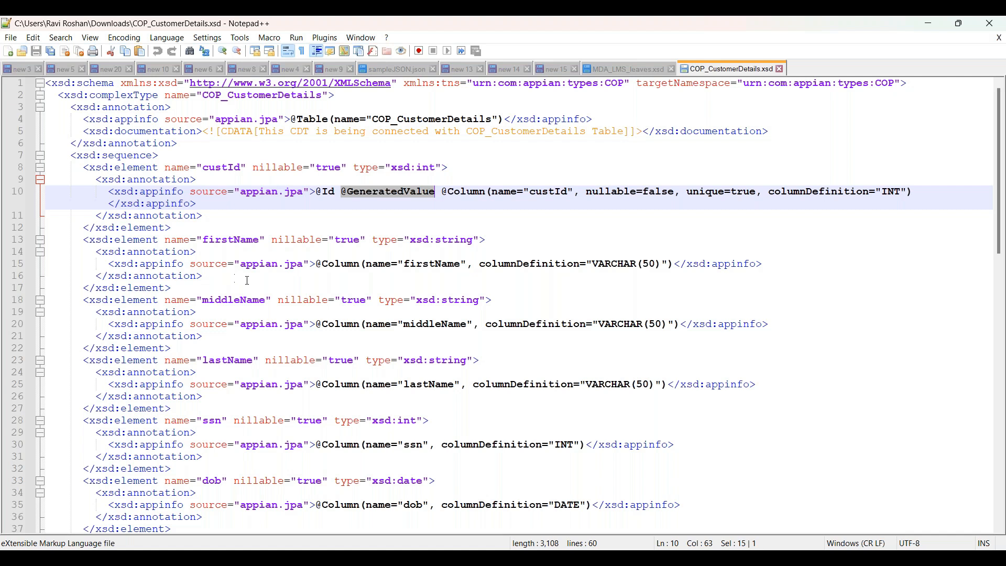
drag(441, 191, 486, 194)
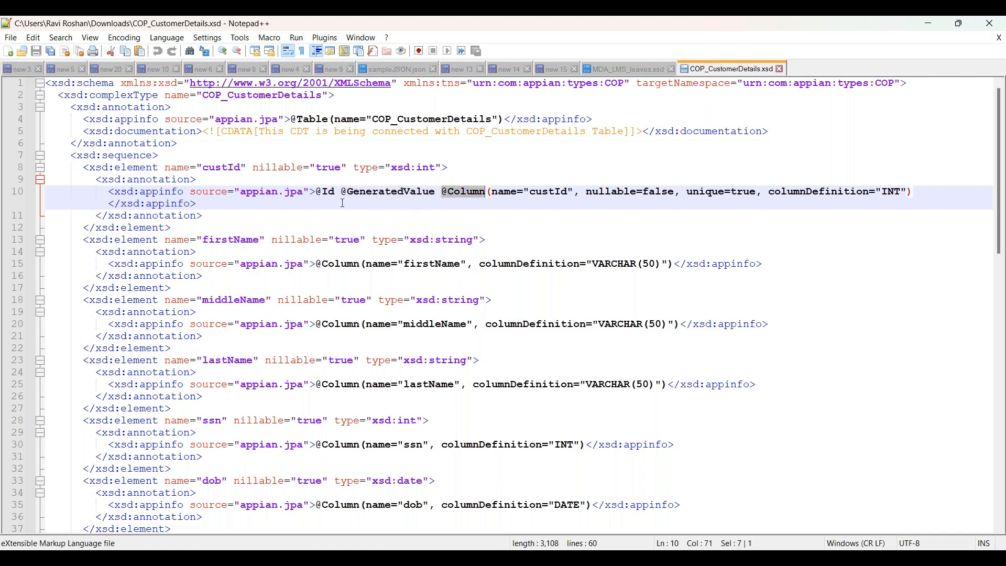
drag(316, 192, 414, 198)
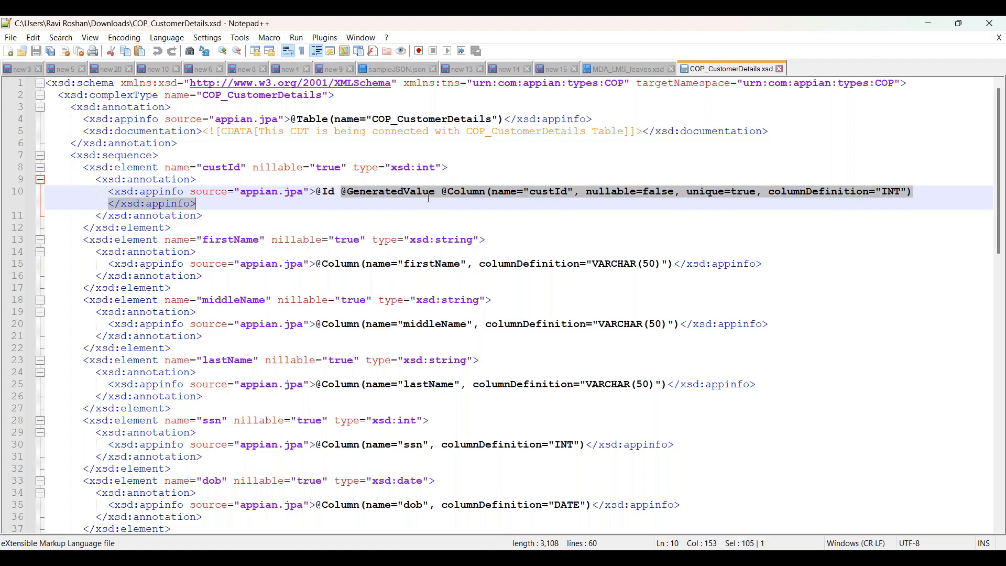
click(140, 168)
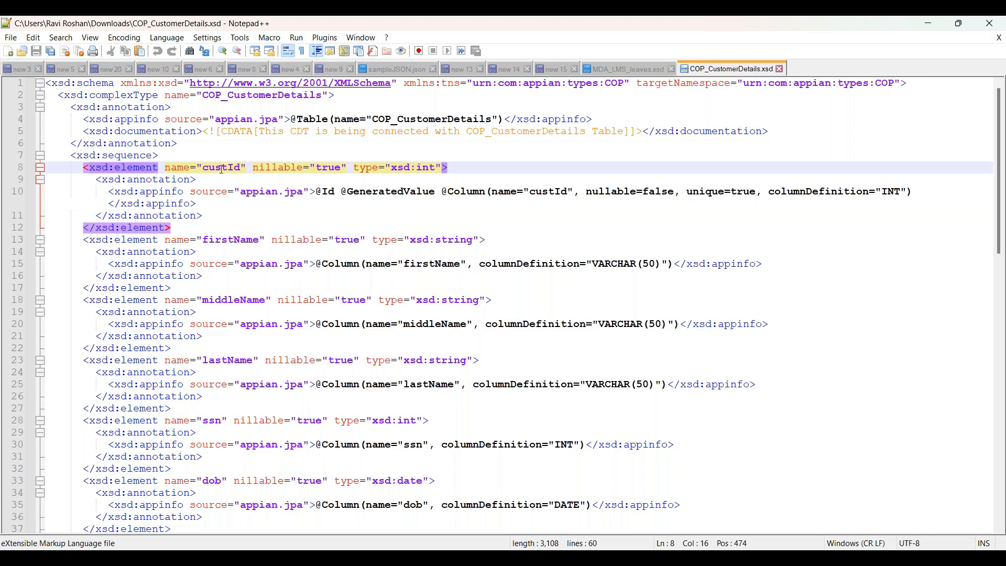
- Review the firstName and middleName elements and firstName's VARCHAR(50) length in the XSD
click(133, 241)
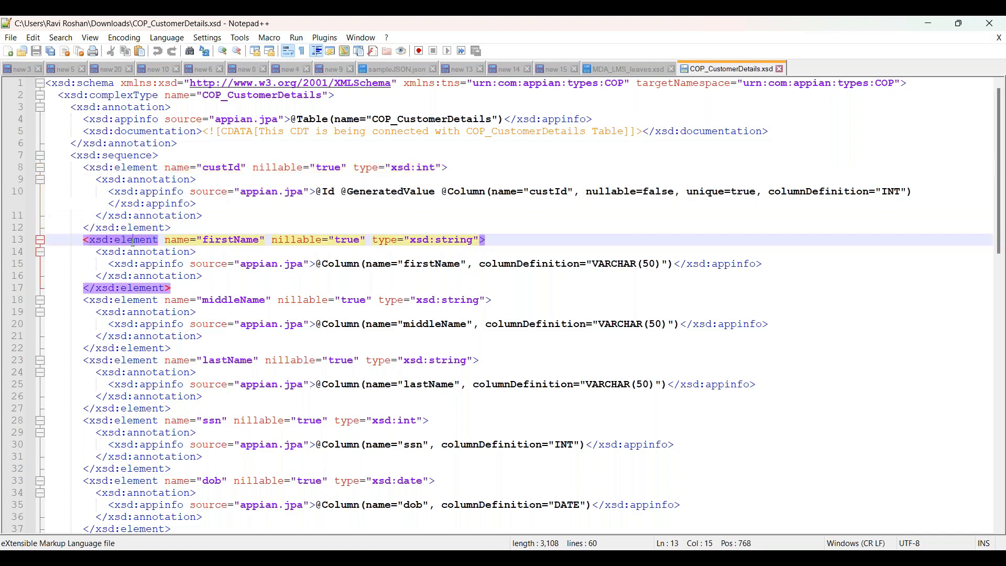
click(124, 301)
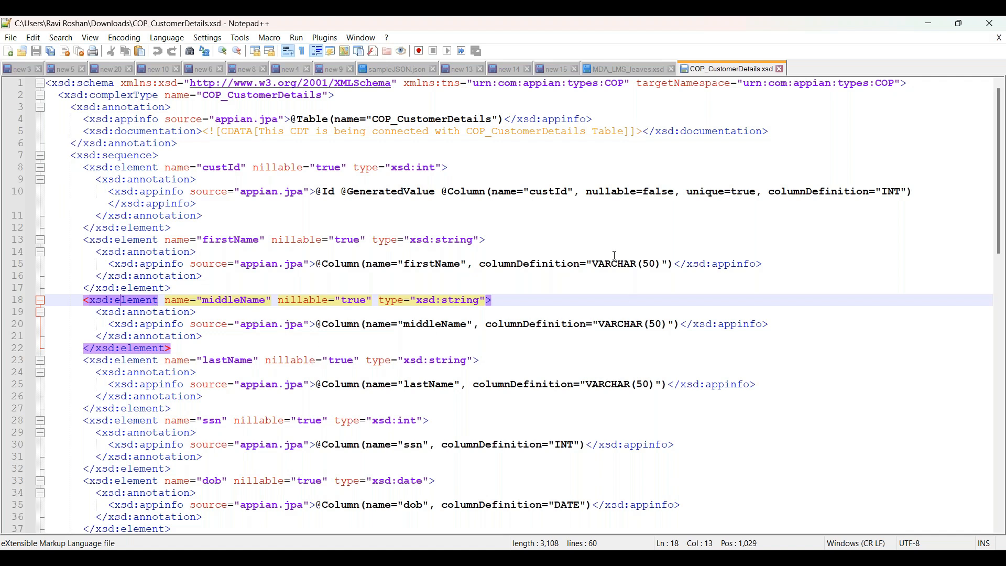
drag(587, 264, 661, 264)
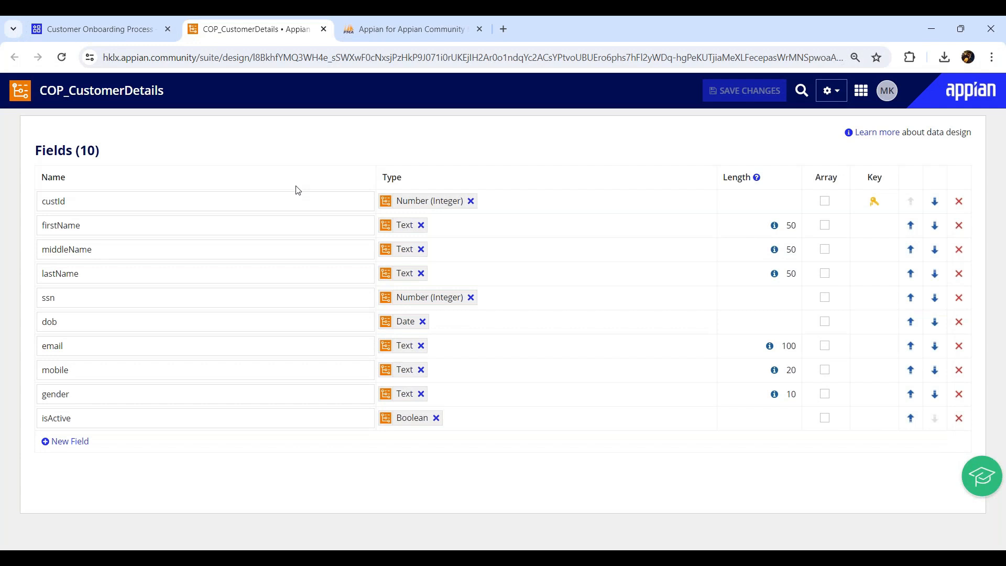
- Start a new data store named COP DS in the Customer Onboarding Process application
click(90, 29)
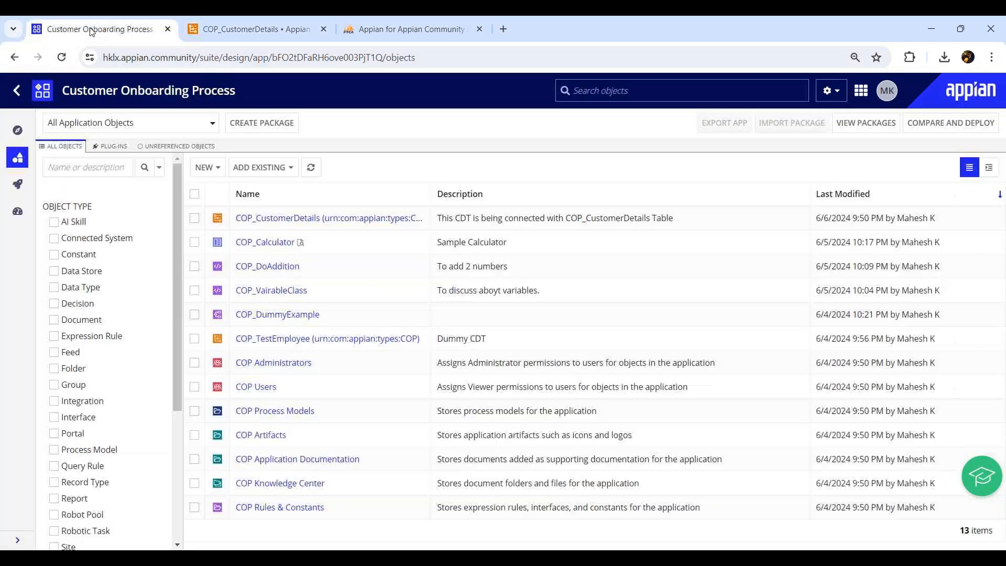
click(222, 173)
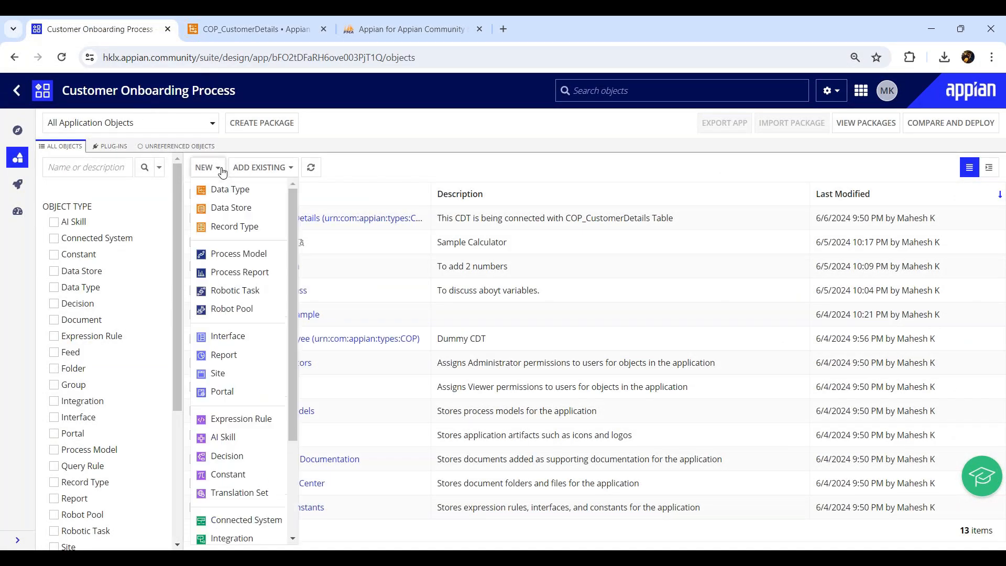
click(242, 208)
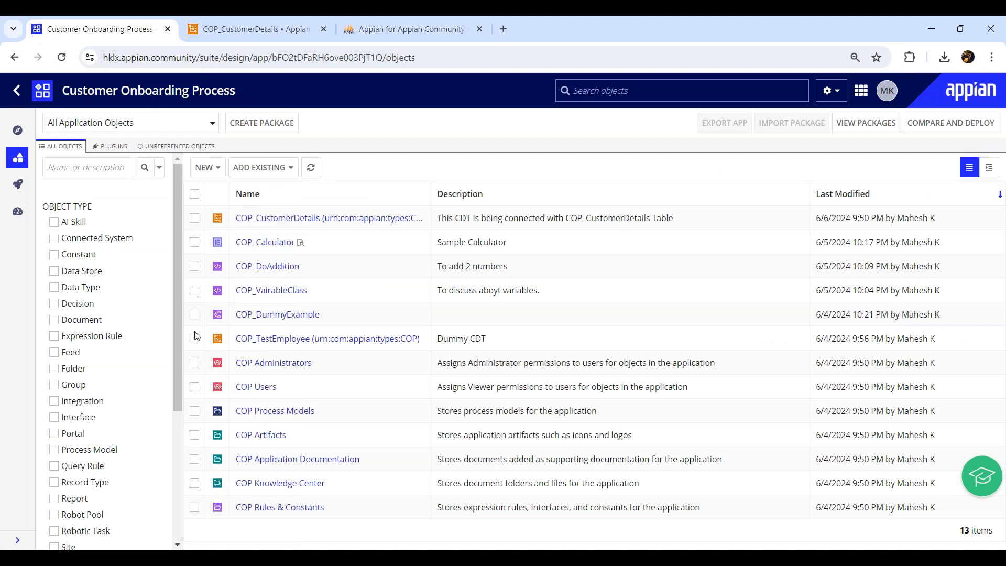
text(DS)
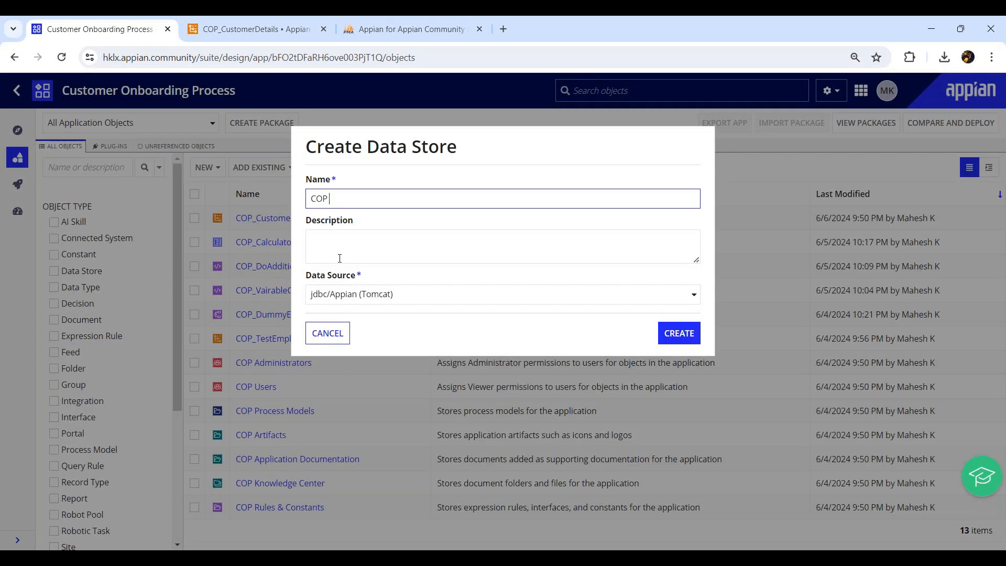
- Describe it as 'This Data Store is connected with in house DB Appian' and check the jdbc/Appian (Tomcat) source
click(340, 258)
text(THis)
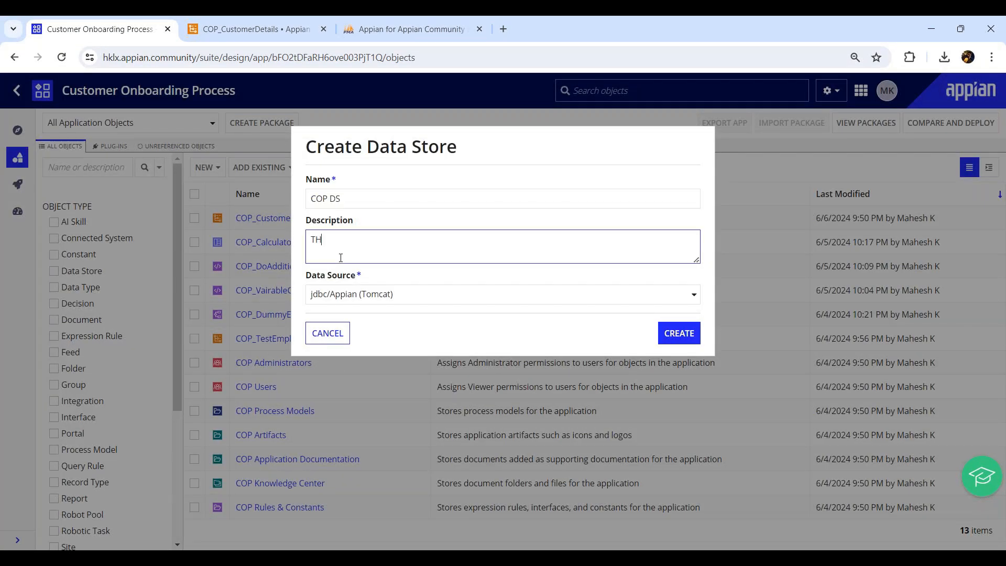
key(BackSpace)
key(BackSpace)
key(BackSpace)
key(BackSpace)
text(his Data Store is connected with inh)
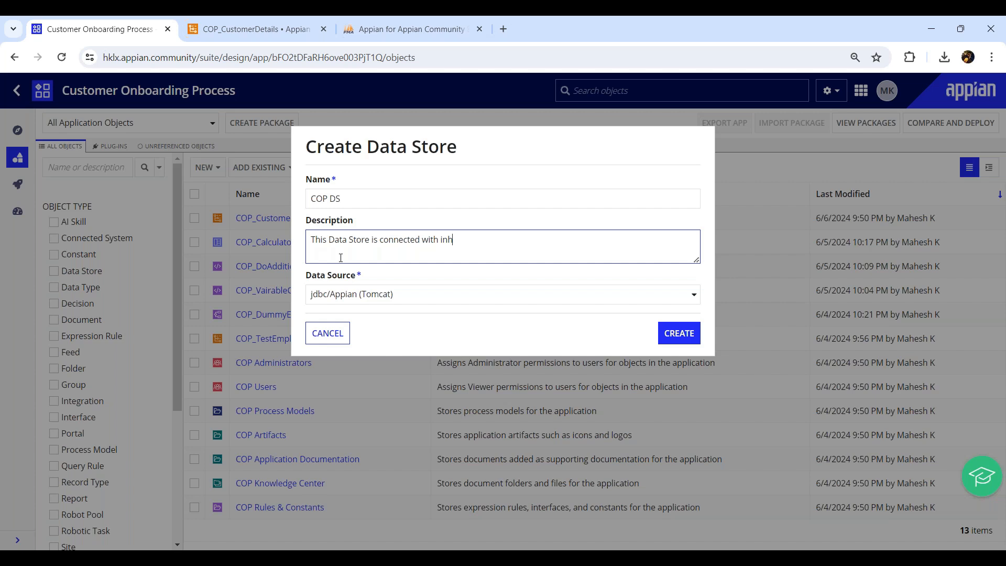
key(BackSpace)
text(house DB Appian)
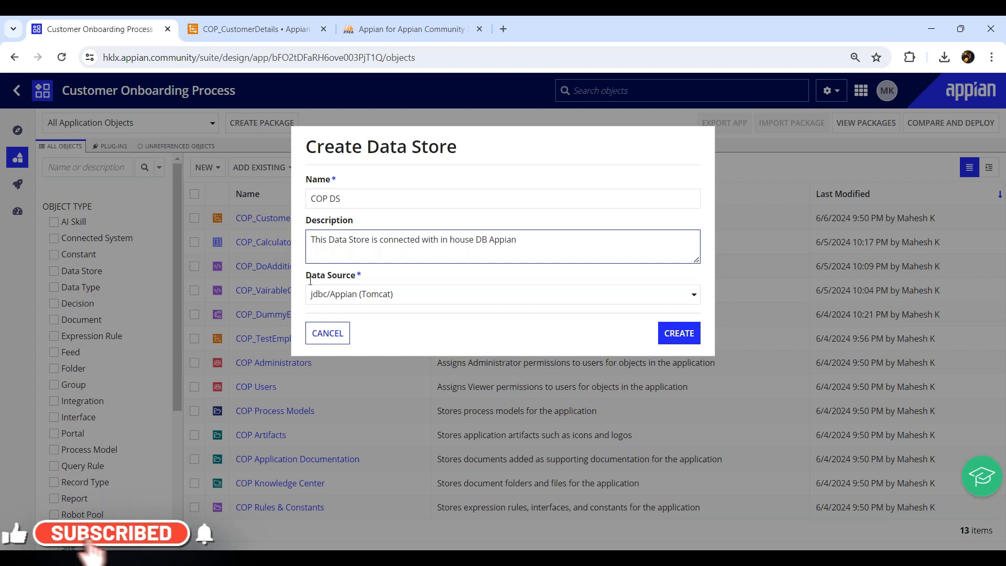
click(402, 295)
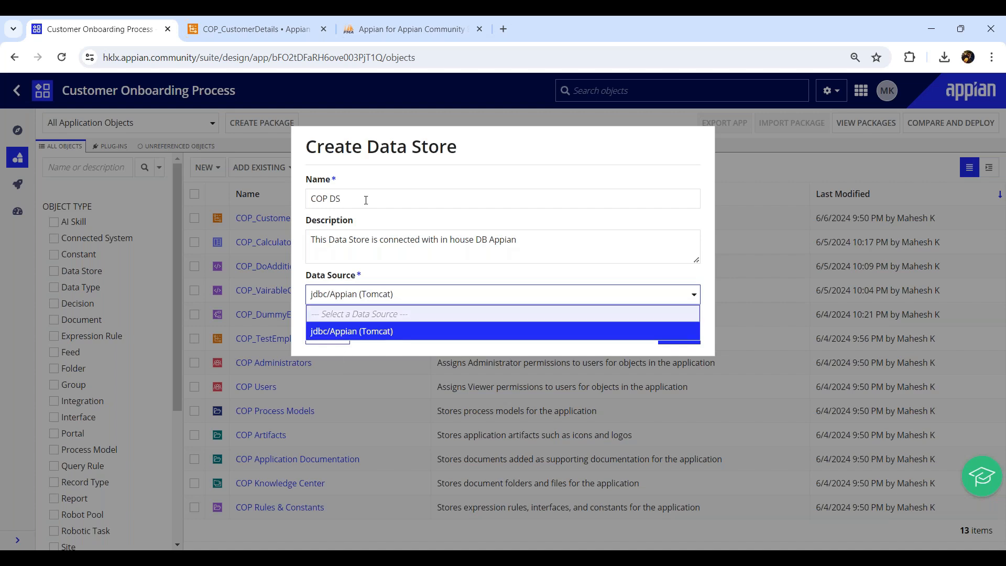
- Create COP DS on jdbc/Appian (Tomcat), save its default security, and open it
click(335, 333)
click(689, 342)
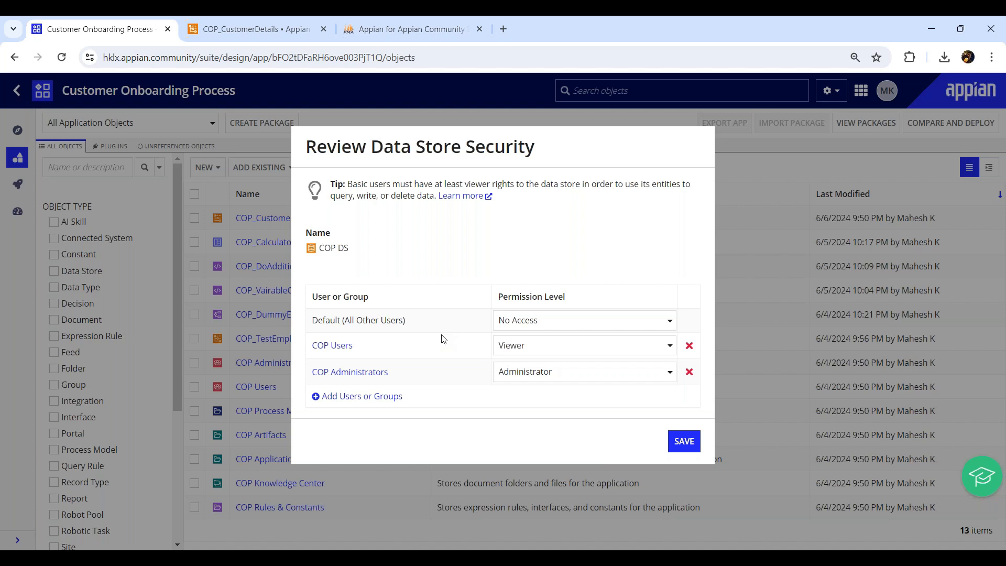
click(675, 445)
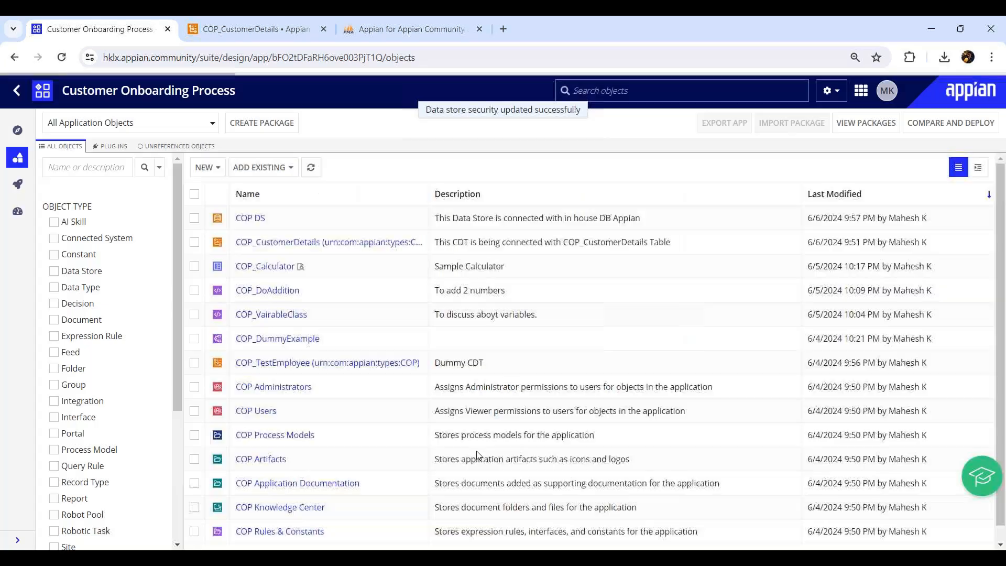
click(470, 449)
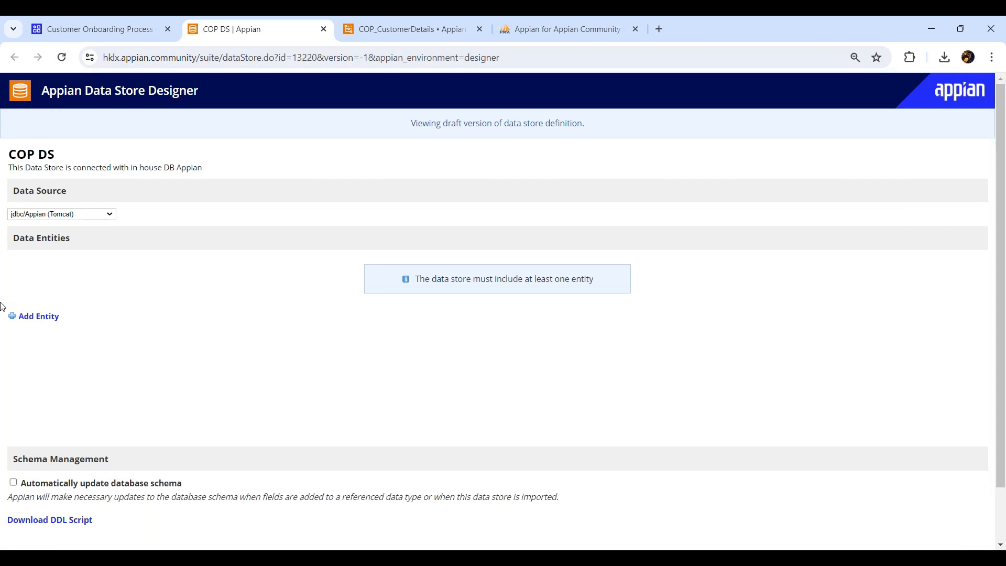
- Confirm the COP DS data store keeps jdbc/Appian (Tomcat) as its data source
drag(9, 154, 60, 157)
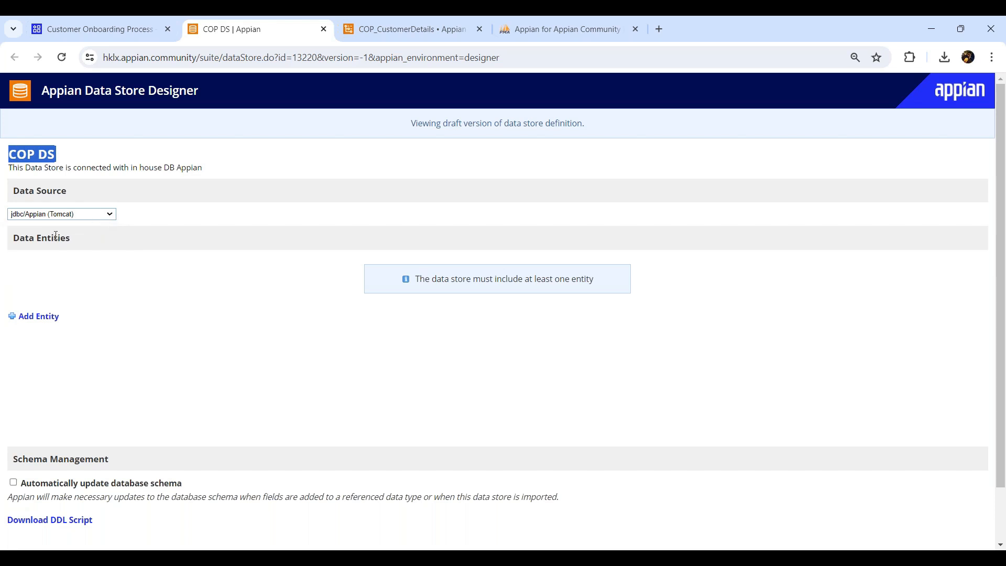
click(109, 215)
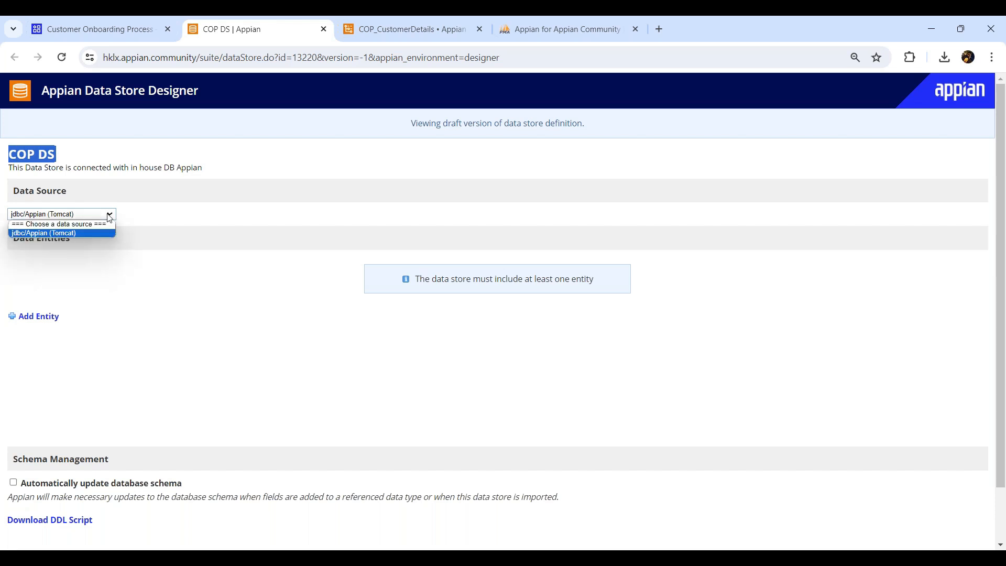
click(31, 233)
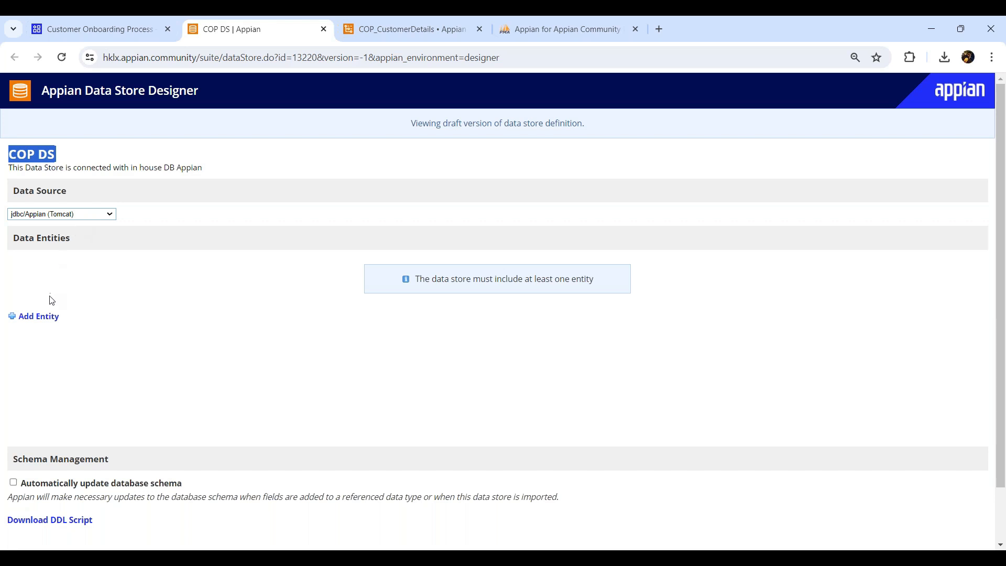
- Add entity COP_CustomerDetails_Entity typed COP_CustomerDetails and save the data store
click(47, 317)
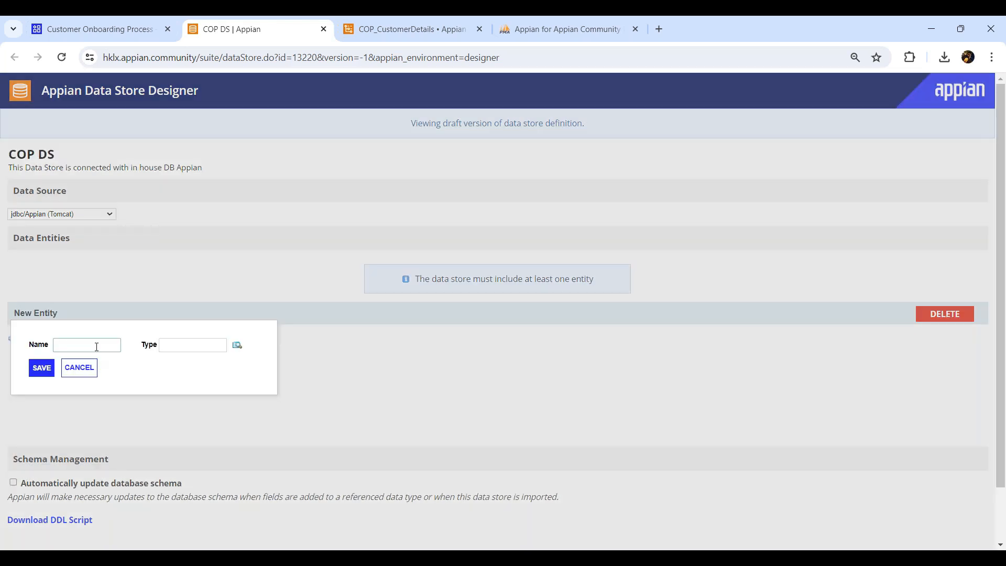
text(COP )
text(Cus)
text(tomerDetails)
text(_Entity)
click(165, 346)
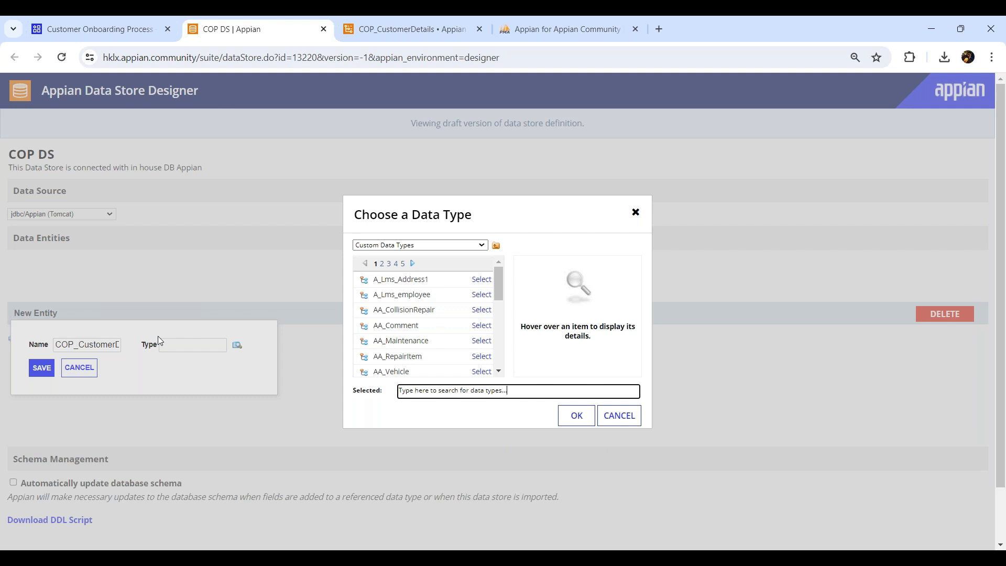
text(cop_cus)
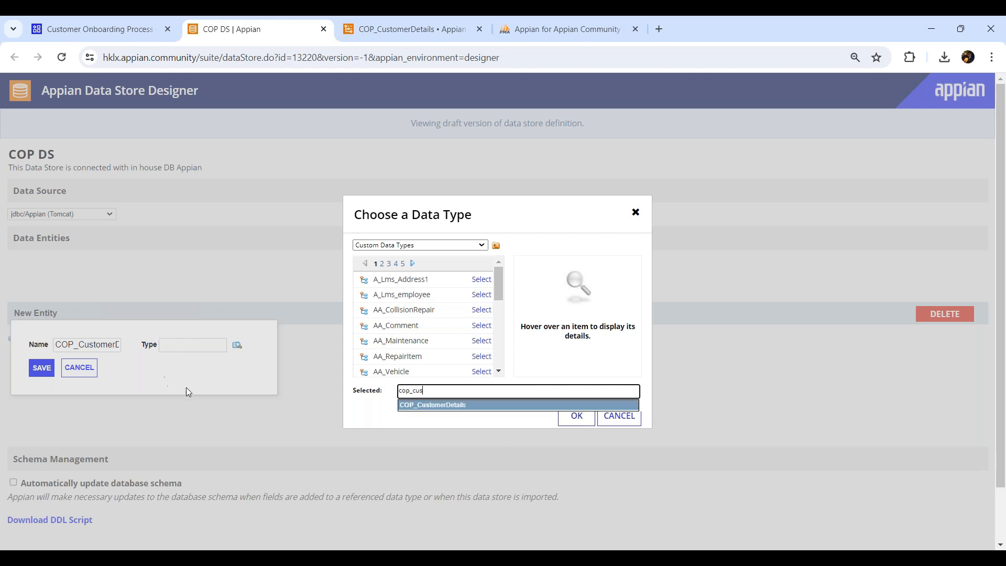
click(452, 406)
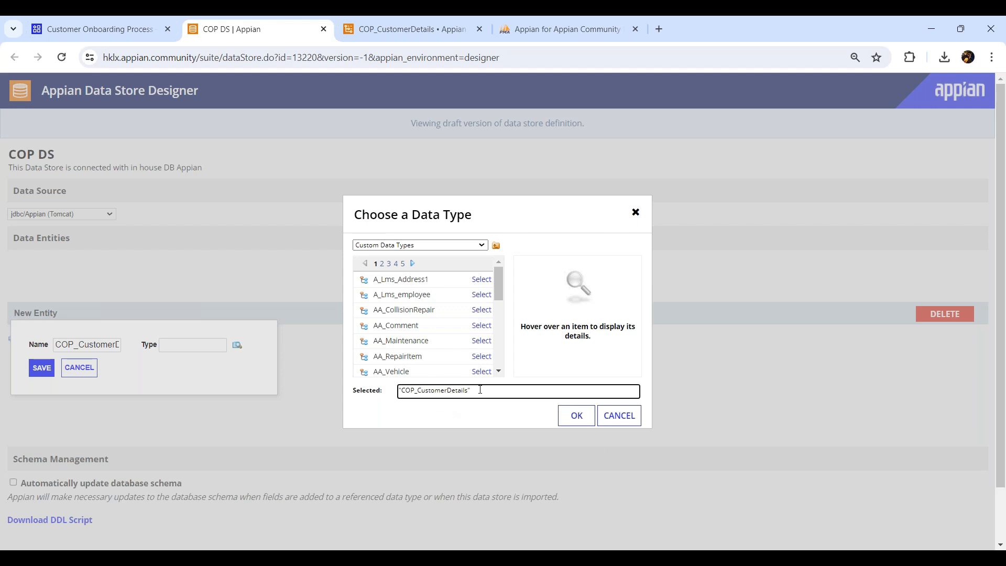
click(577, 416)
click(41, 368)
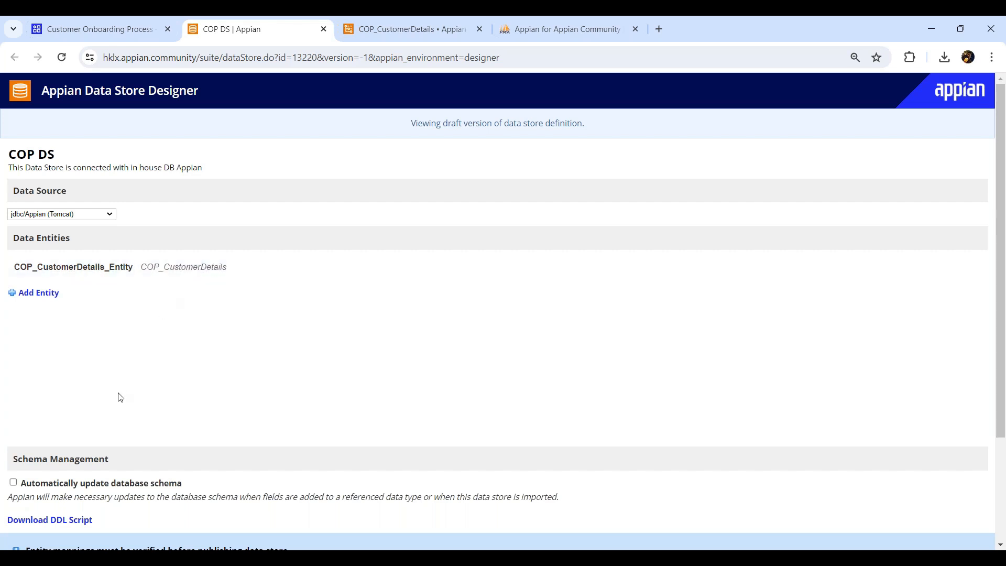
- Verify the COP DS entity mappings and confirm the 'Entity mappings verified' message
scroll(37, 282, down, 1)
scroll(37, 281, down, 2)
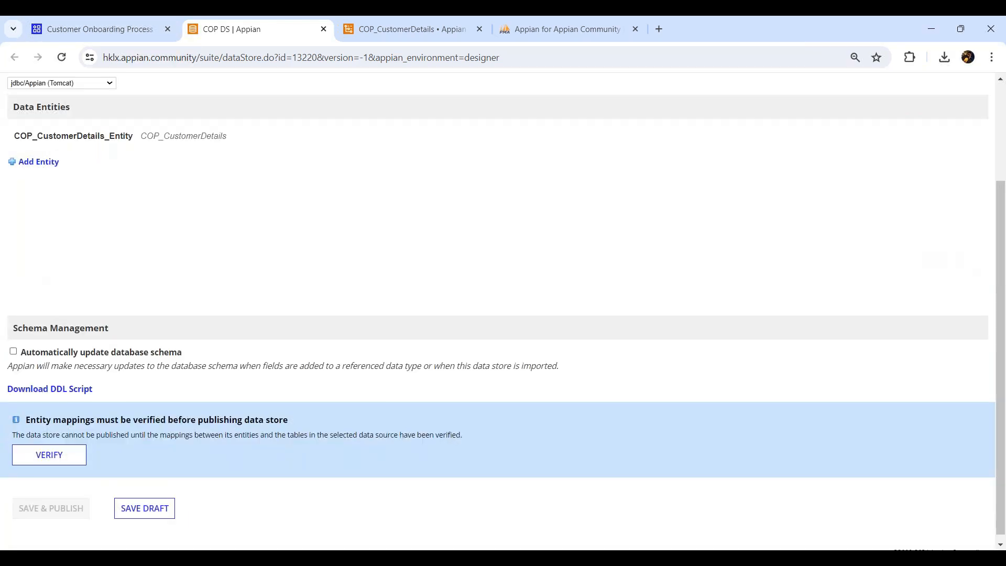
click(49, 457)
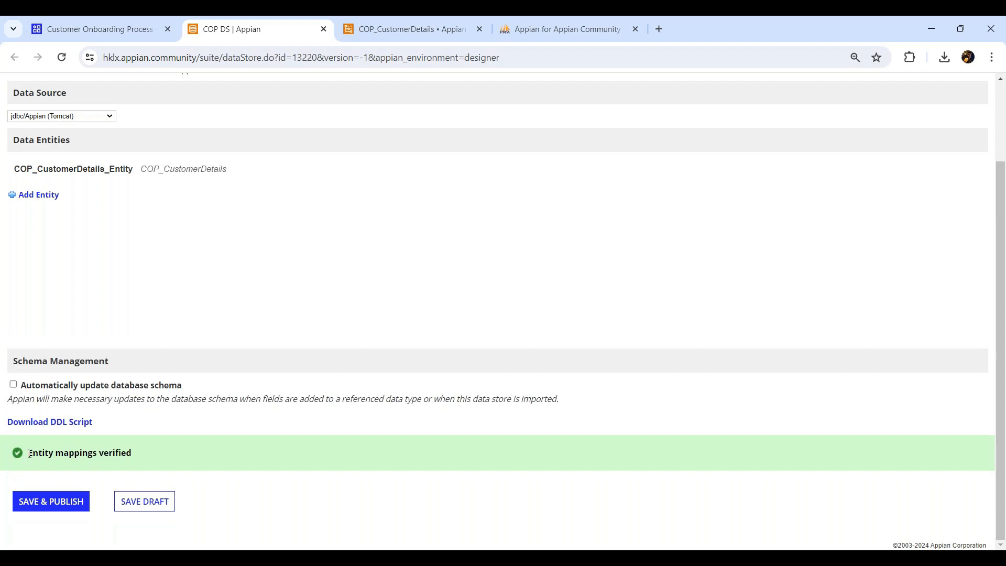
drag(30, 454, 146, 456)
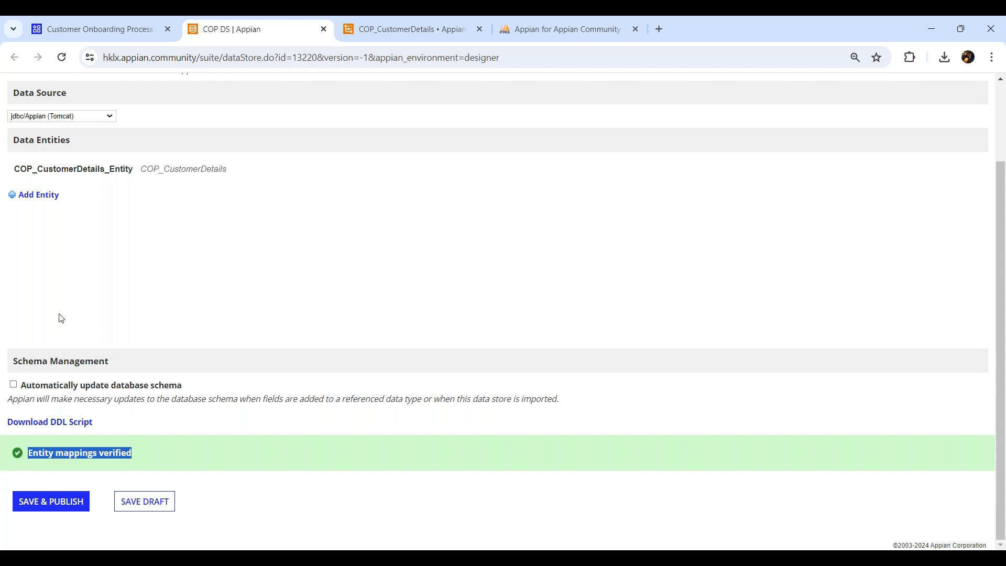
mouse_move(191, 180)
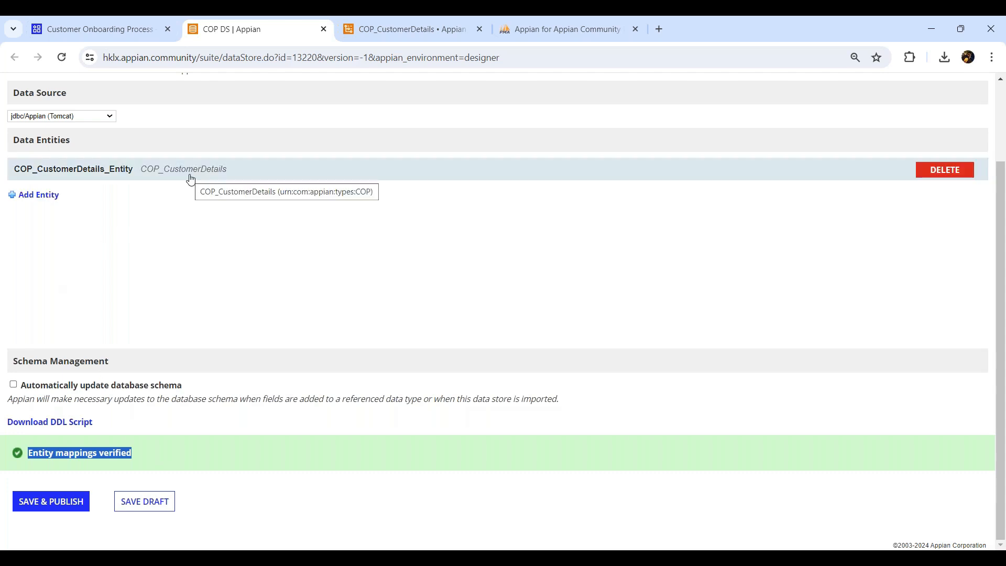
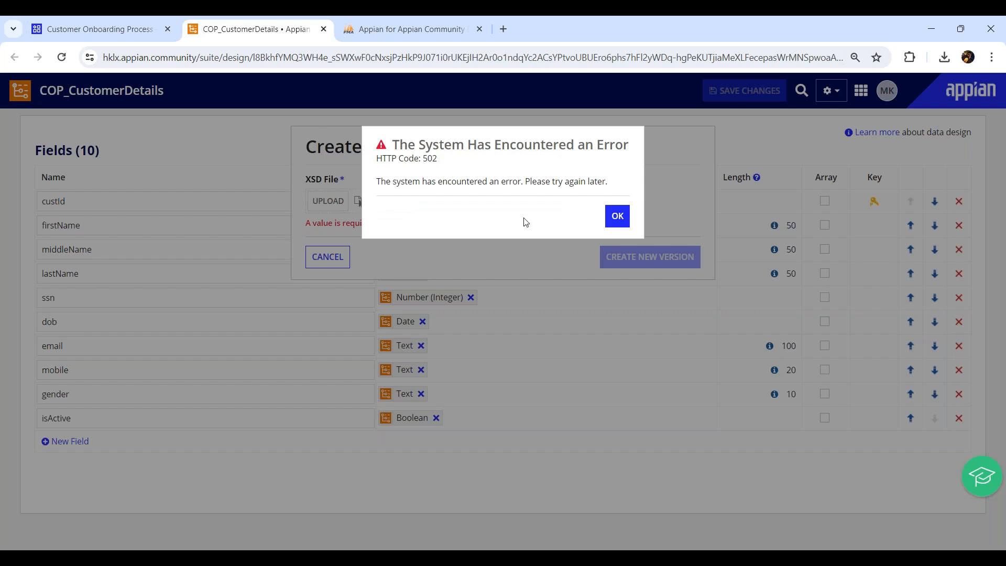
- Dismiss the HTTP 502 error dialog from the failed XSD version upload
click(616, 216)
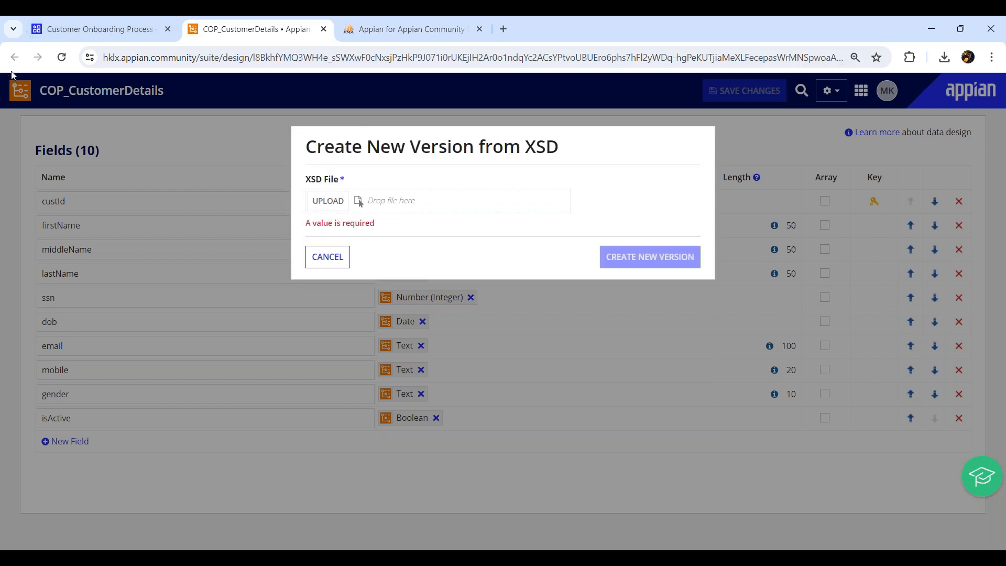
- Reload the page and upload COP_CustomerDetails.xsd as a new version of the data type
click(62, 57)
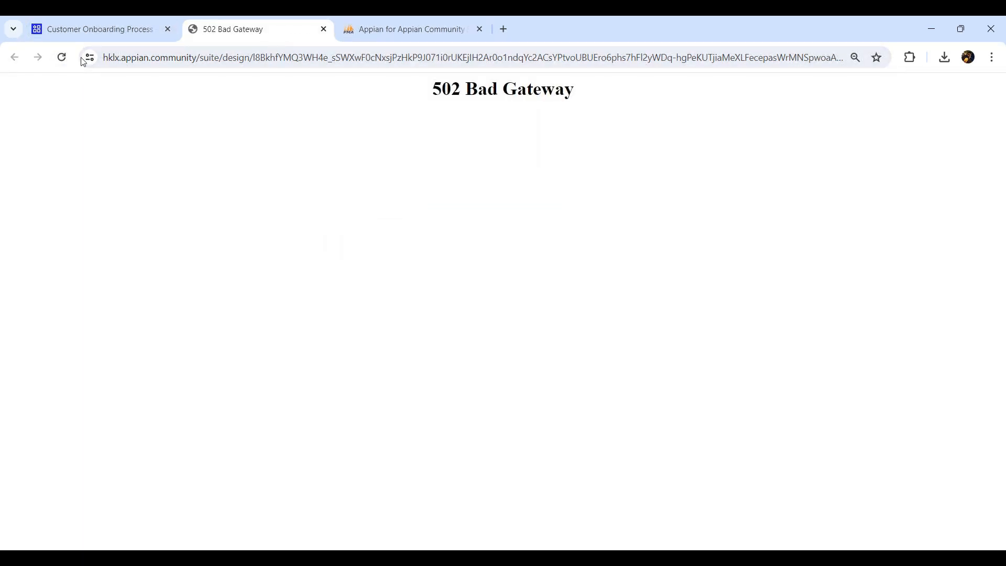
click(61, 59)
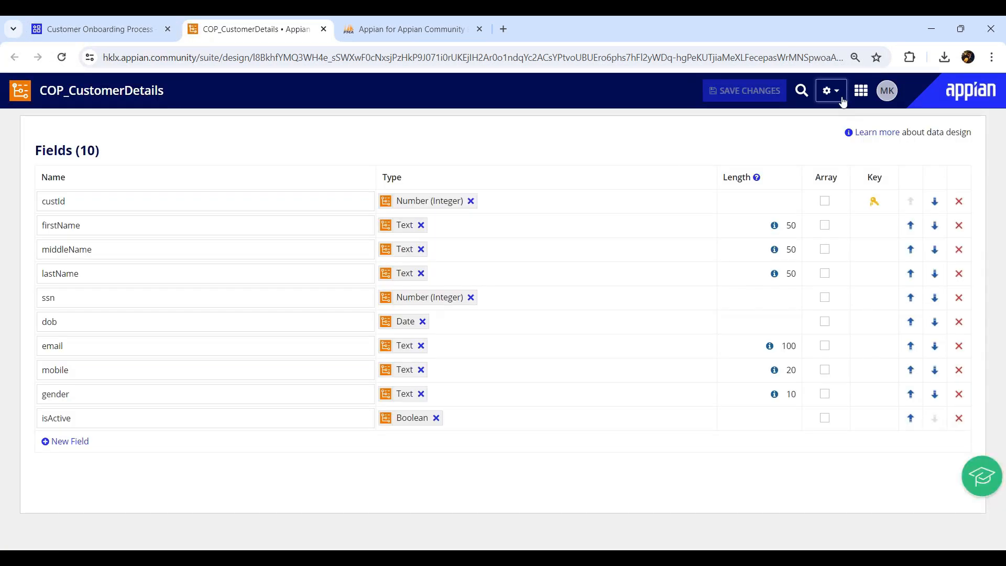
click(841, 99)
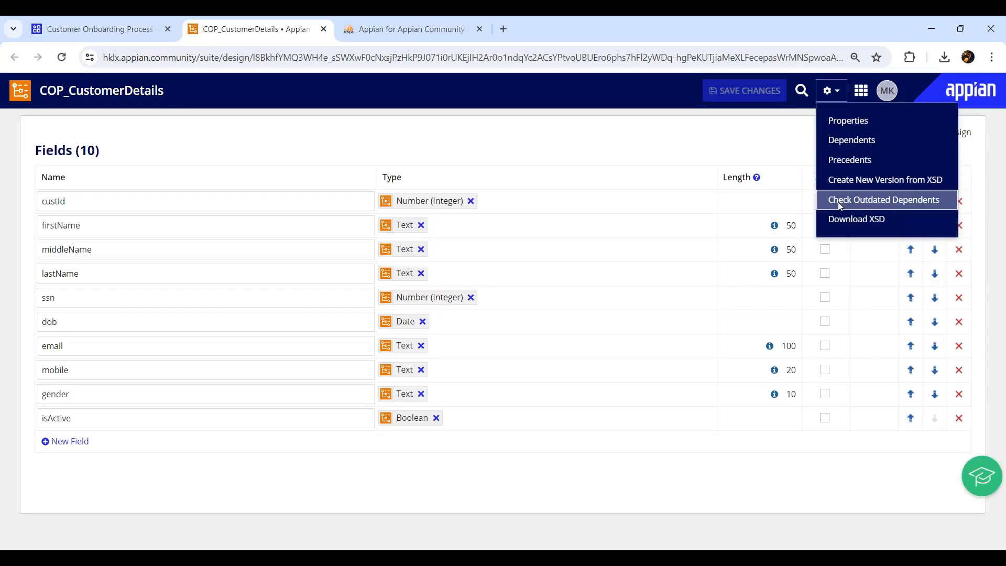
click(850, 183)
click(318, 200)
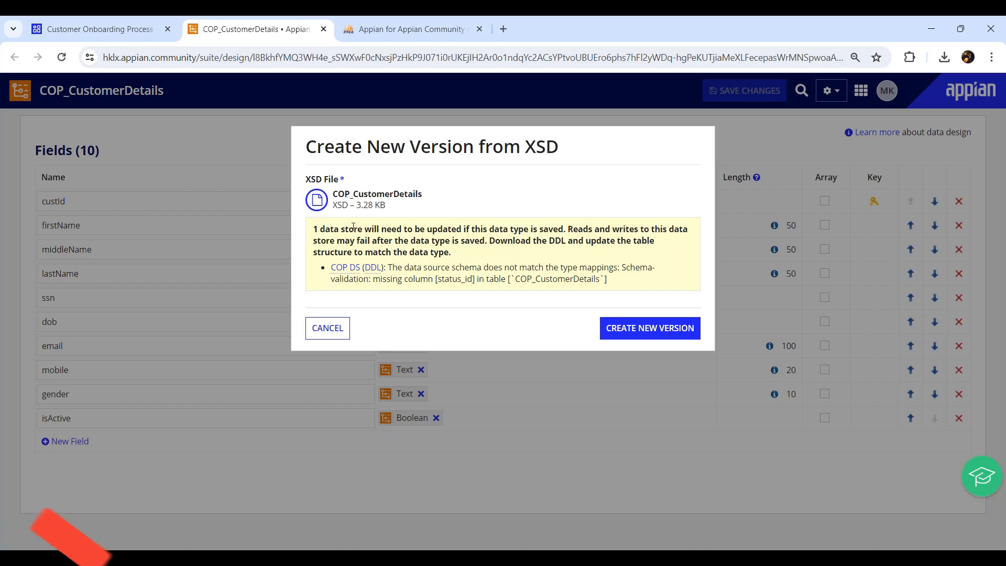
- Check the warning that COP DS lacks the status_id column, then open COP DS in a new tab
drag(329, 231, 554, 229)
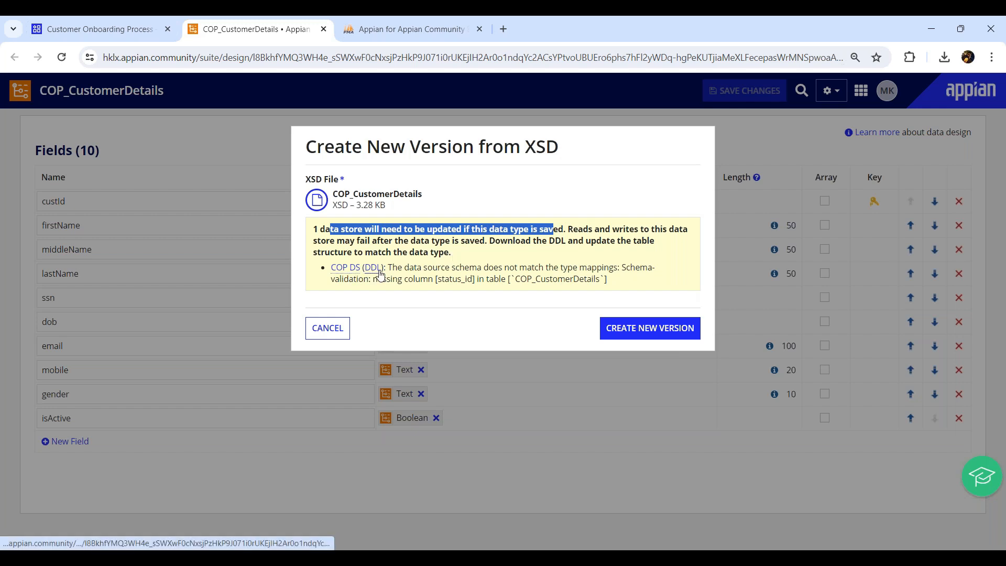
drag(379, 283, 473, 278)
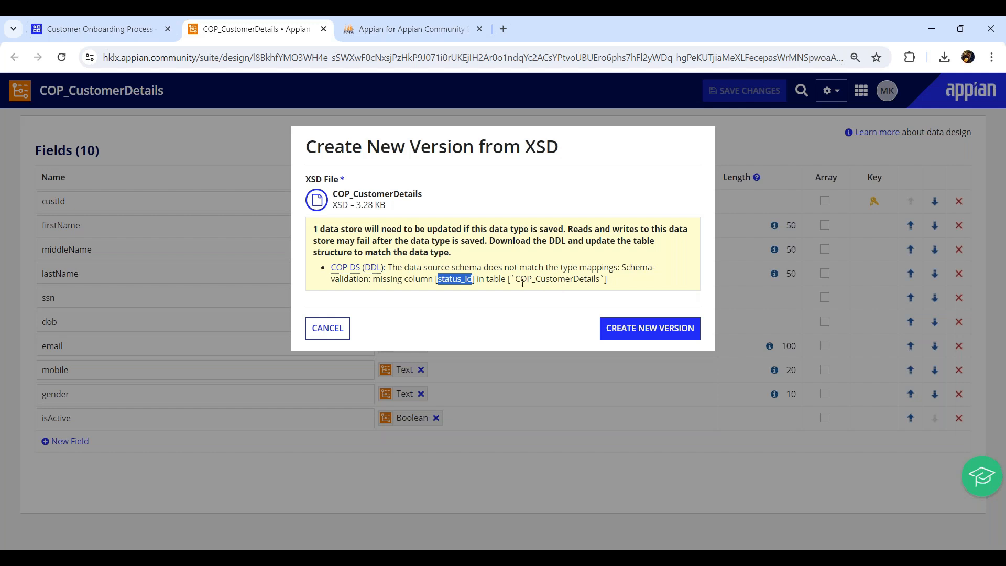
click(359, 269)
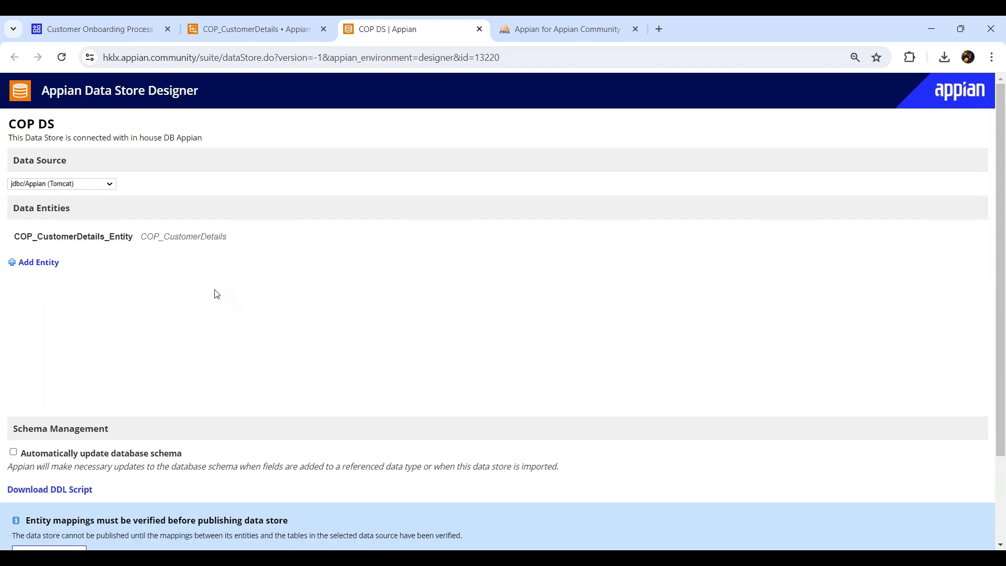
- Cancel the COP_CustomerDetails new version and open COP DS from the Customer Onboarding Process objects
middle_click(381, 39)
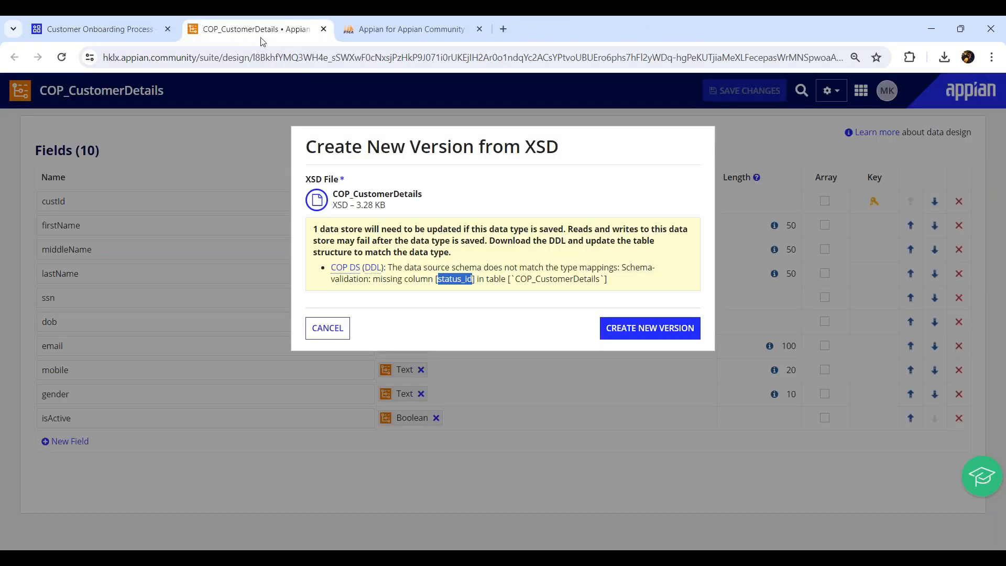
click(336, 334)
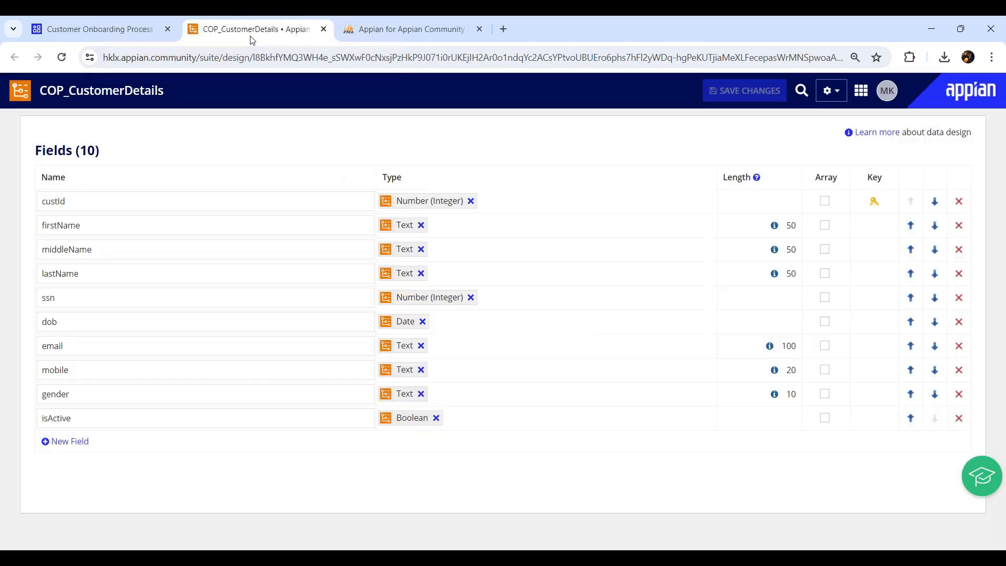
middle_click(252, 41)
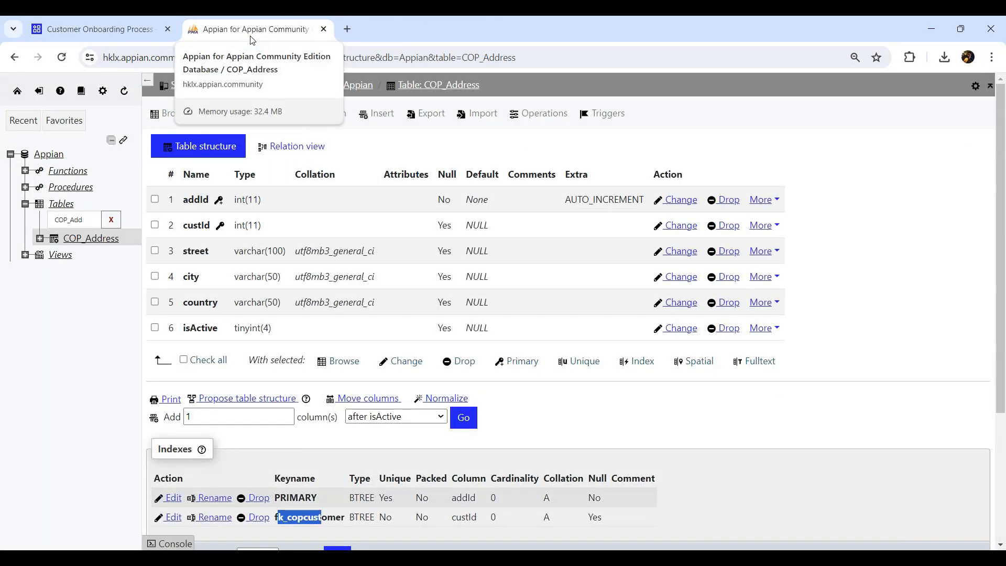
click(105, 34)
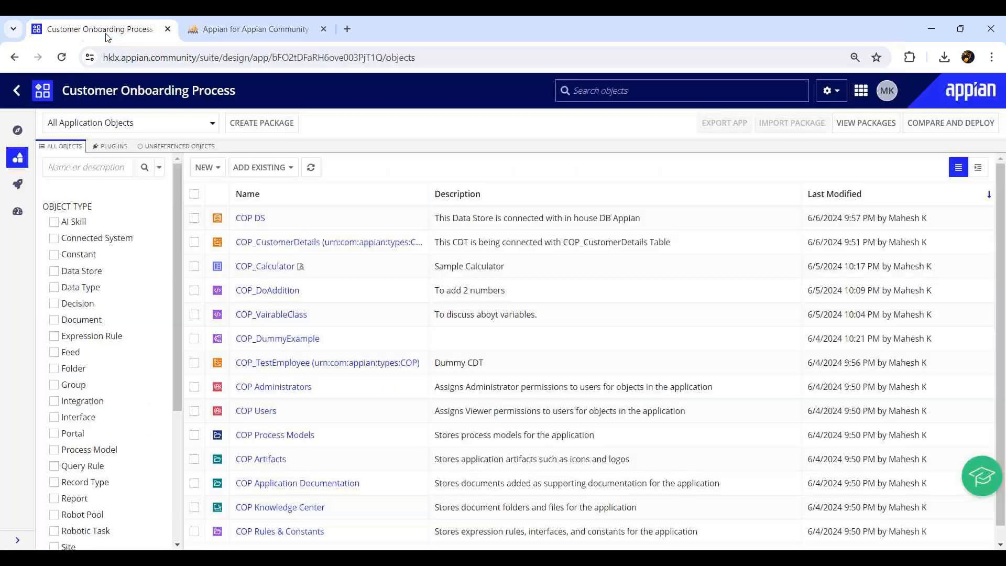
click(275, 33)
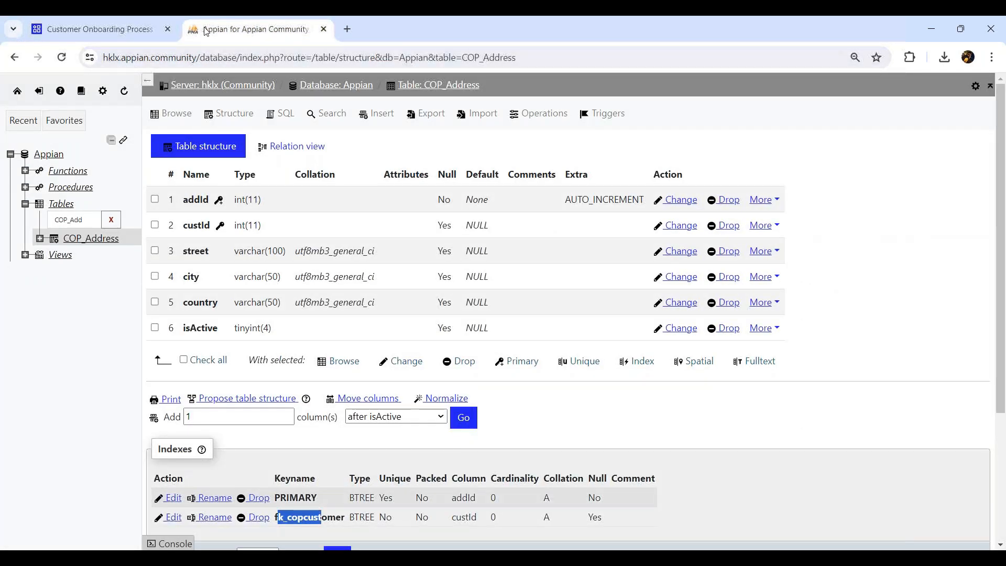
click(107, 30)
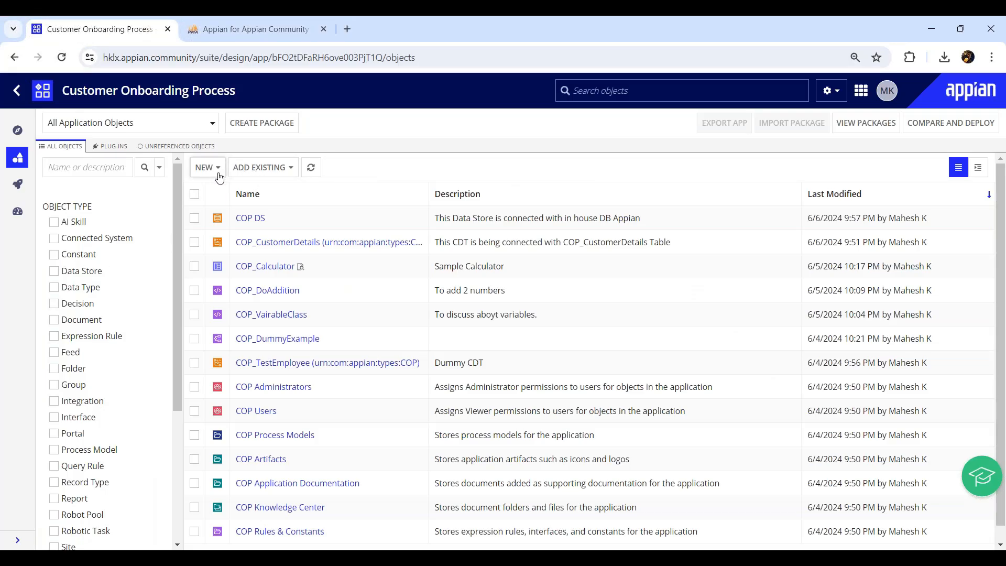
click(250, 218)
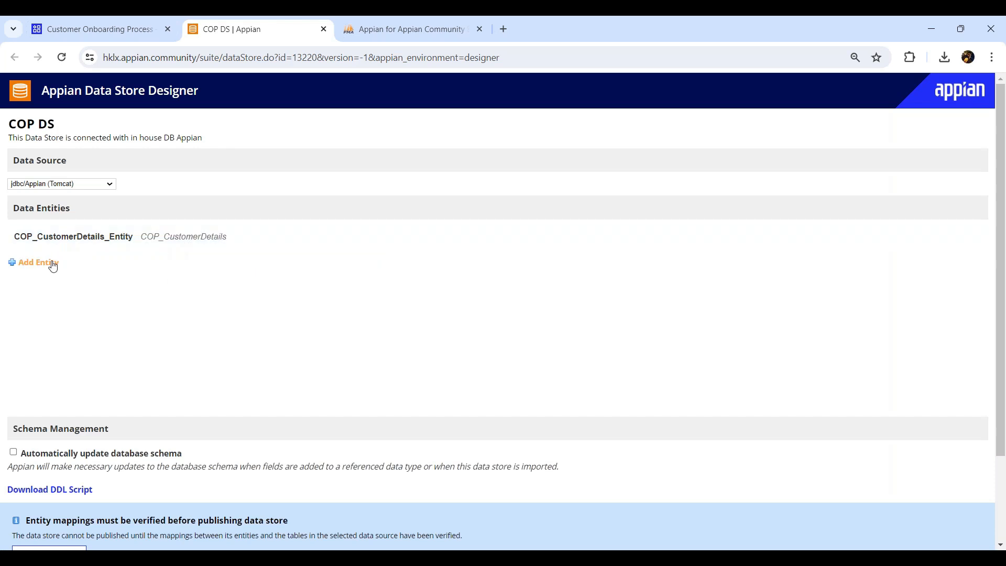
- Verify the COP DS entity mappings and save and publish the data store
scroll(55, 251, down, 2)
click(65, 450)
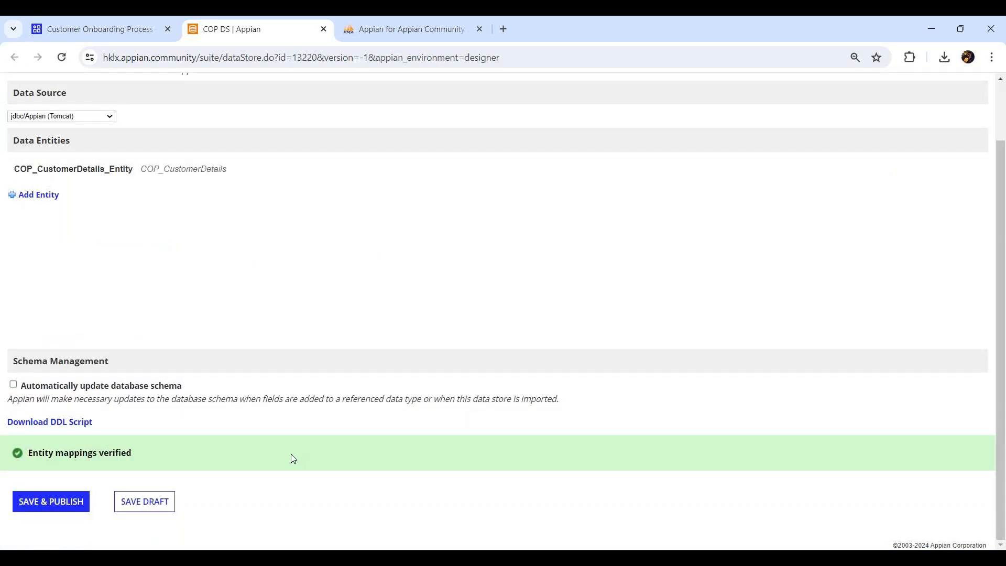
click(49, 500)
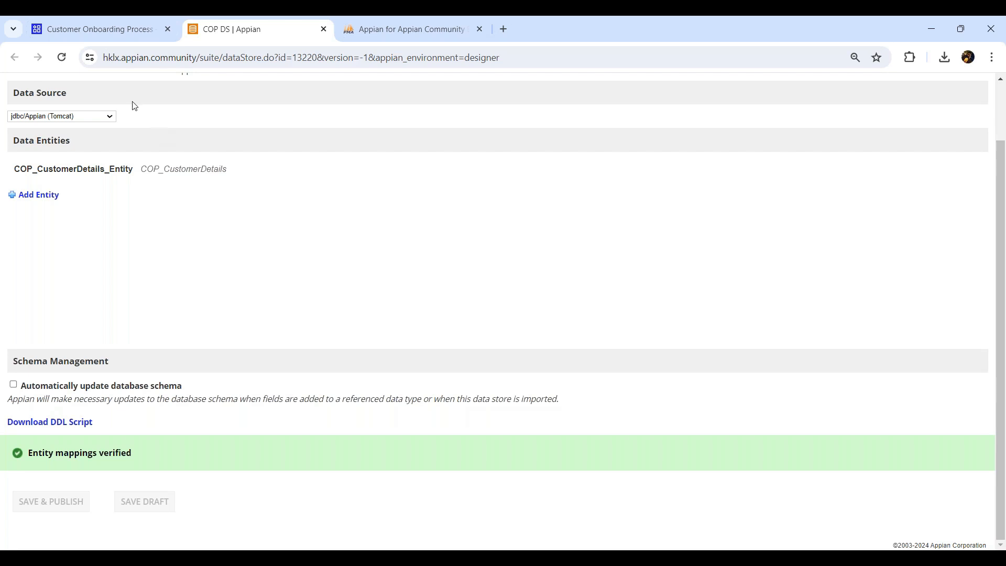
mouse_move(147, 176)
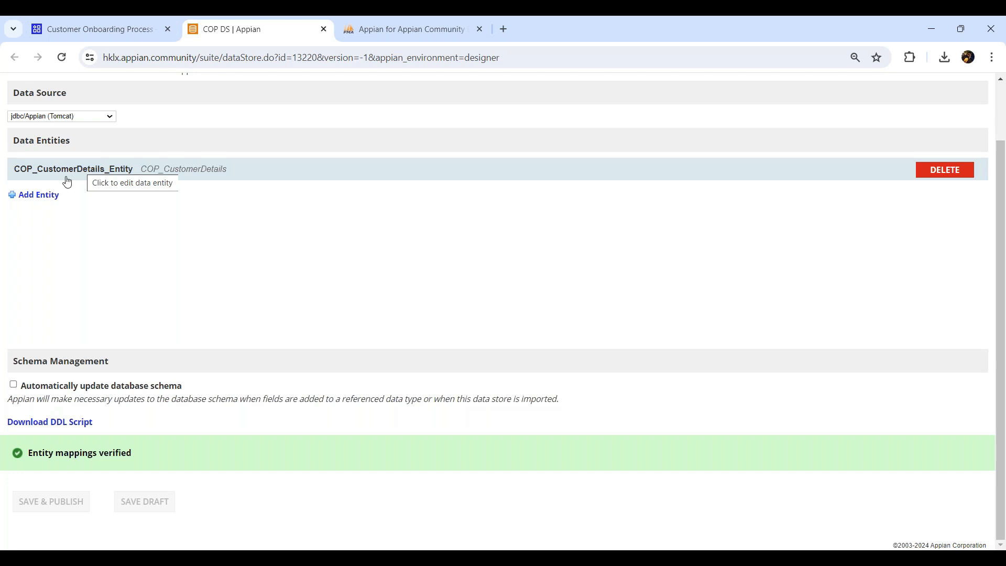
scroll(111, 283, up, 2)
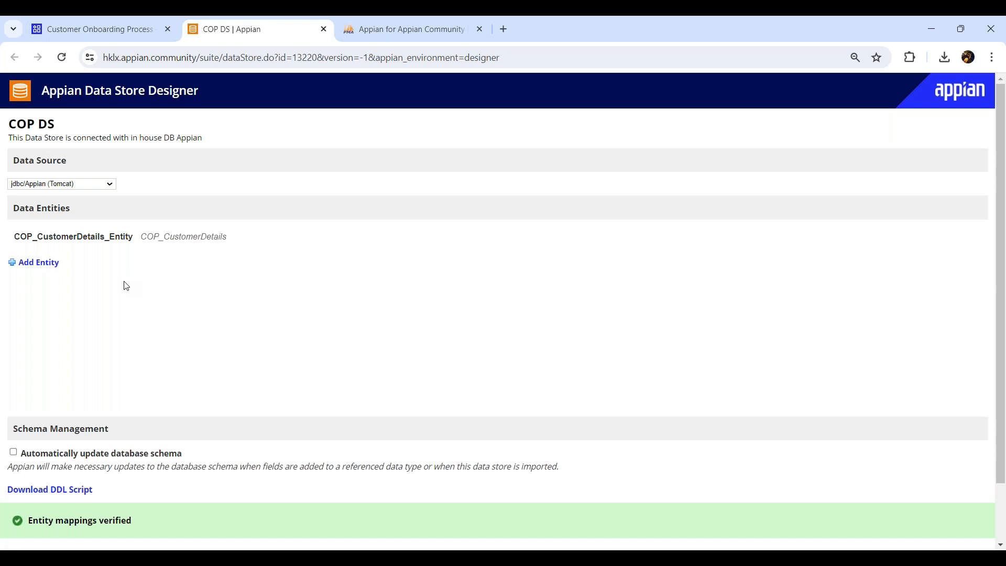
- Start a new Customer Onboarding Process data type built from a database table
click(107, 29)
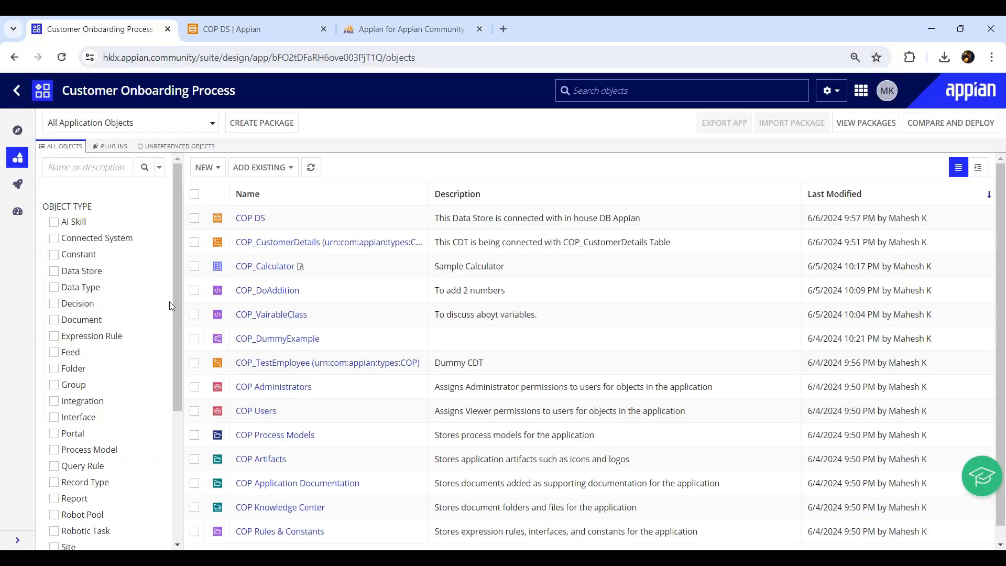
click(219, 172)
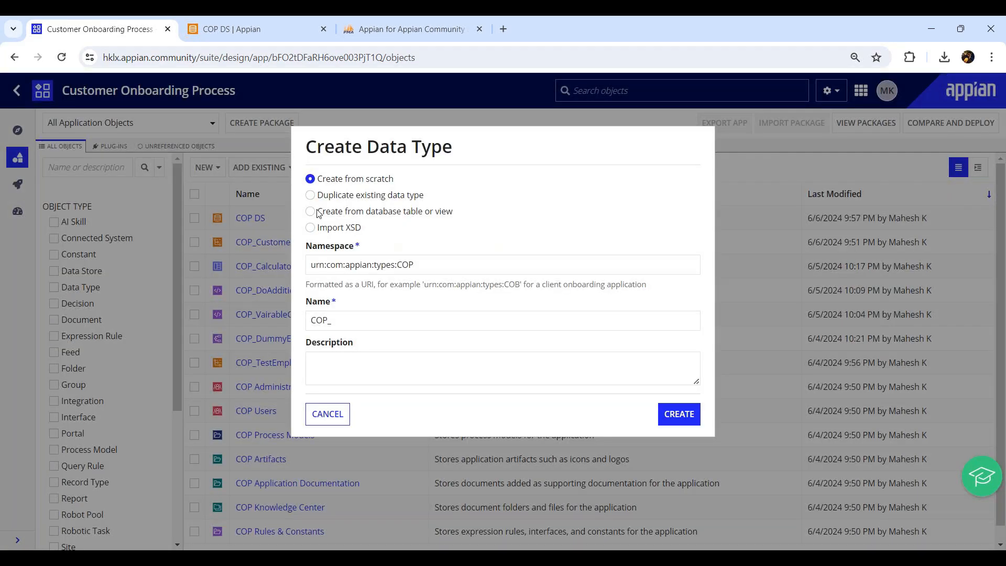
click(314, 211)
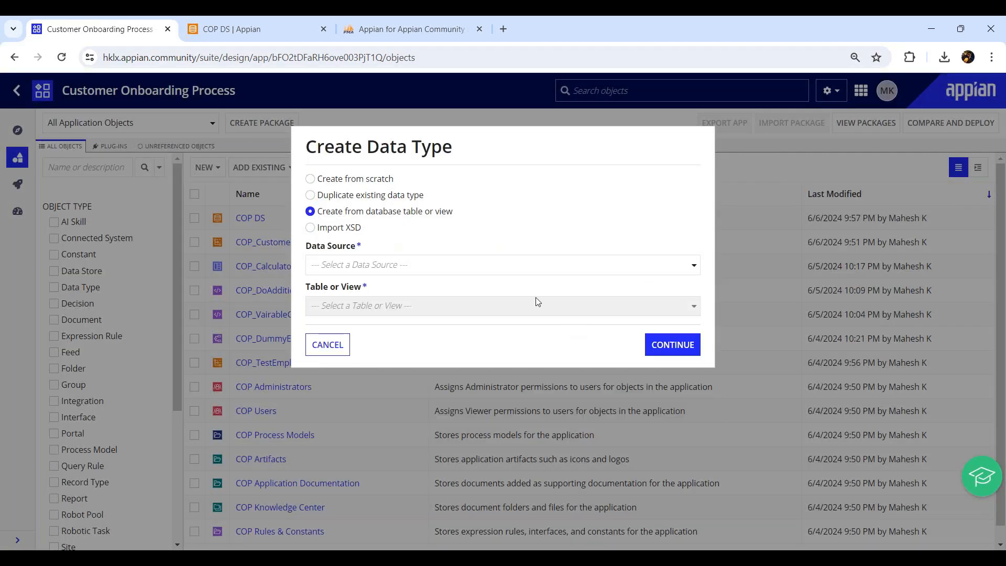
- Base the data type on the COP_Address table from the jdbc/Appian (Tomcat) data source
click(521, 265)
click(390, 303)
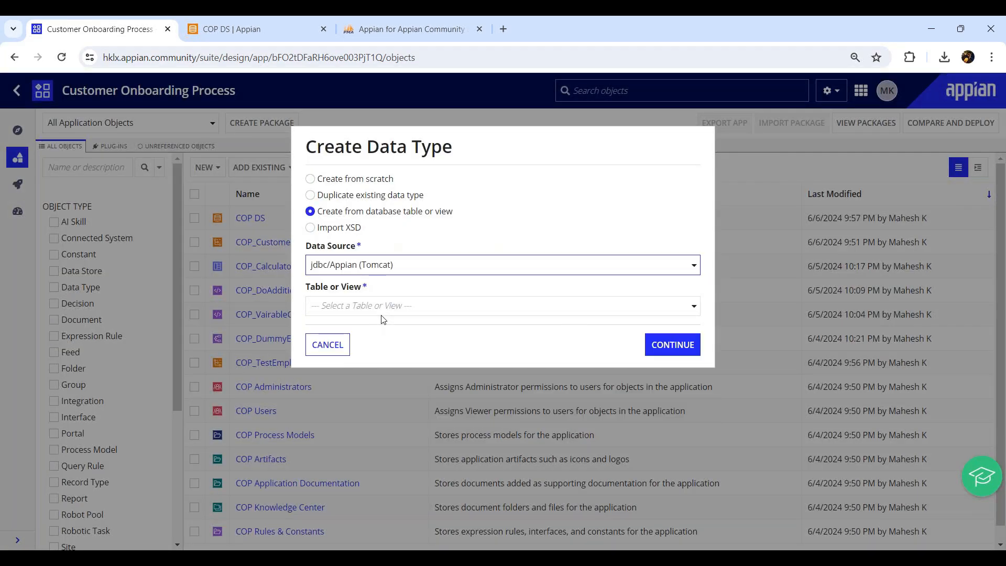
click(384, 309)
text(cop)
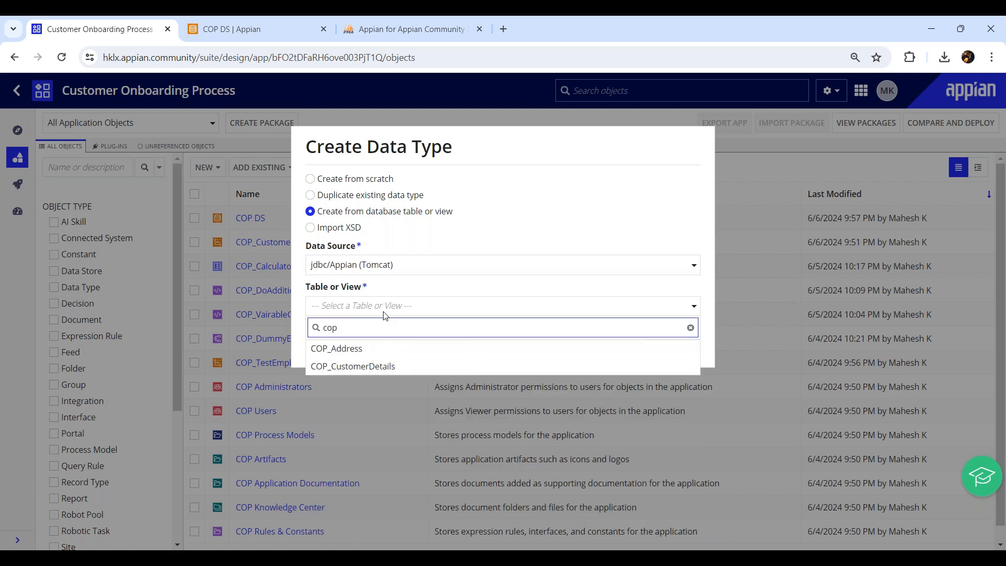
click(362, 350)
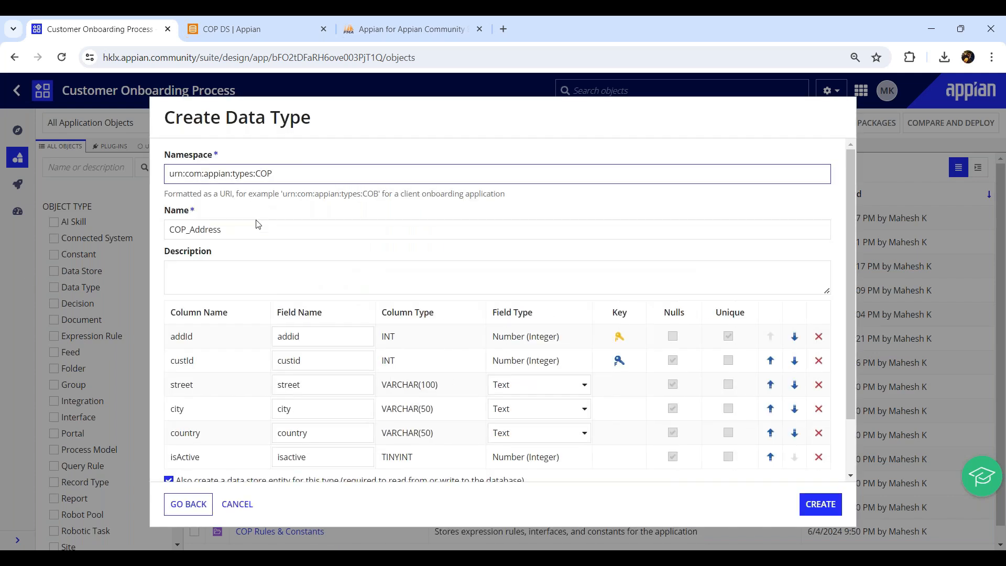
click(258, 230)
- Describe the data type as 'This CDT is connected with COP_Address Table'
click(238, 267)
text(This CDT is )
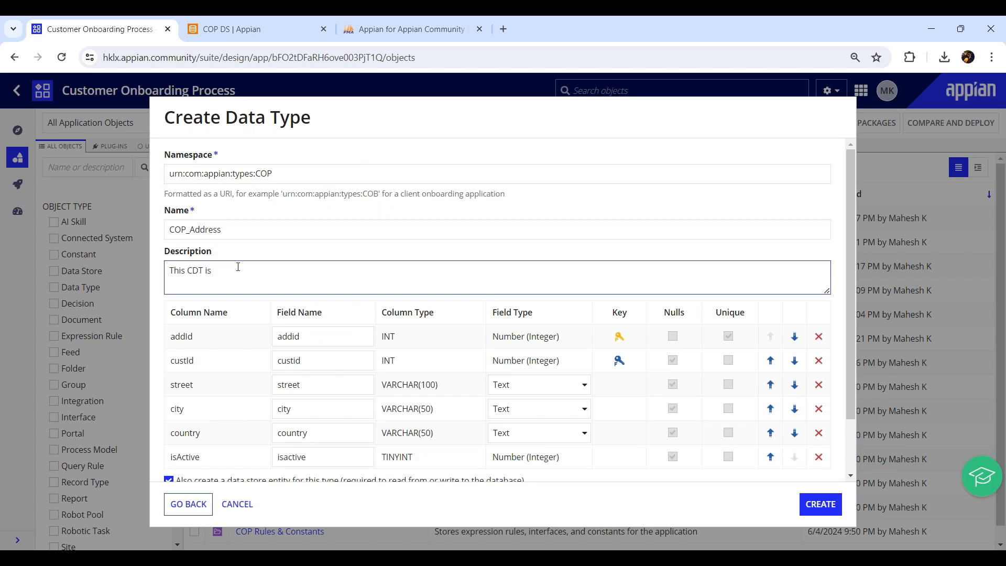
text(connected wt)
key(BackSpace)
text(ith)
double_click(284, 226)
key(ctrl+c)
click(320, 273)
key(ctrl+v)
text(Tabke)
key(BackSpace)
text(le)
- Rename the lowercase fields to camel case: addId, custId and isActive
scroll(181, 270, down, 1)
double_click(183, 272)
key(ctrl+c)
double_click(288, 271)
key(ctrl+v)
click(183, 296)
double_click(183, 296)
key(ctrl+c)
double_click(288, 296)
key(ctrl+v)
double_click(191, 390)
click(285, 392)
double_click(285, 391)
key(ctrl+v)
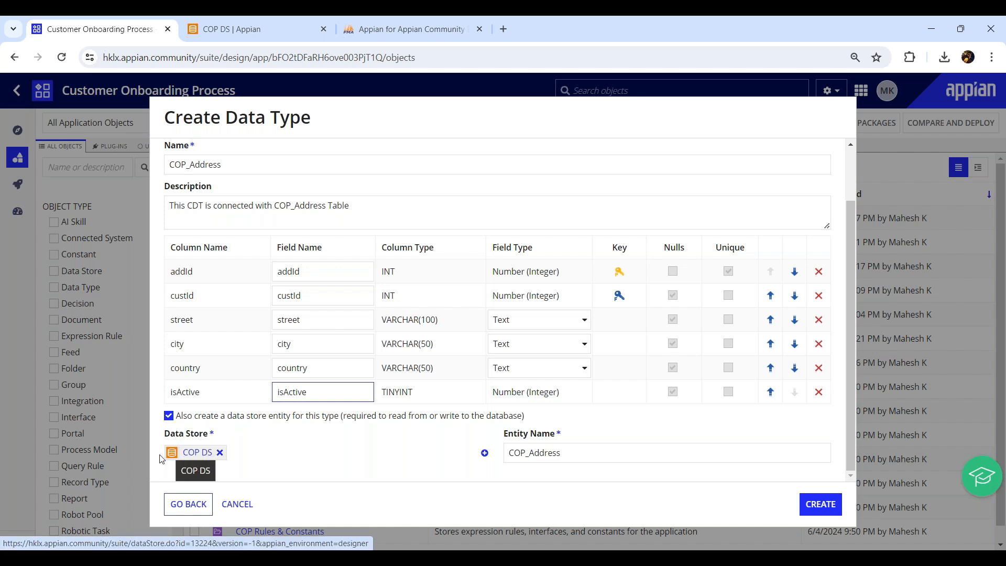
- Name the COP DS entity COP_Address_Entity and create the data type
click(628, 461)
text(_Entity)
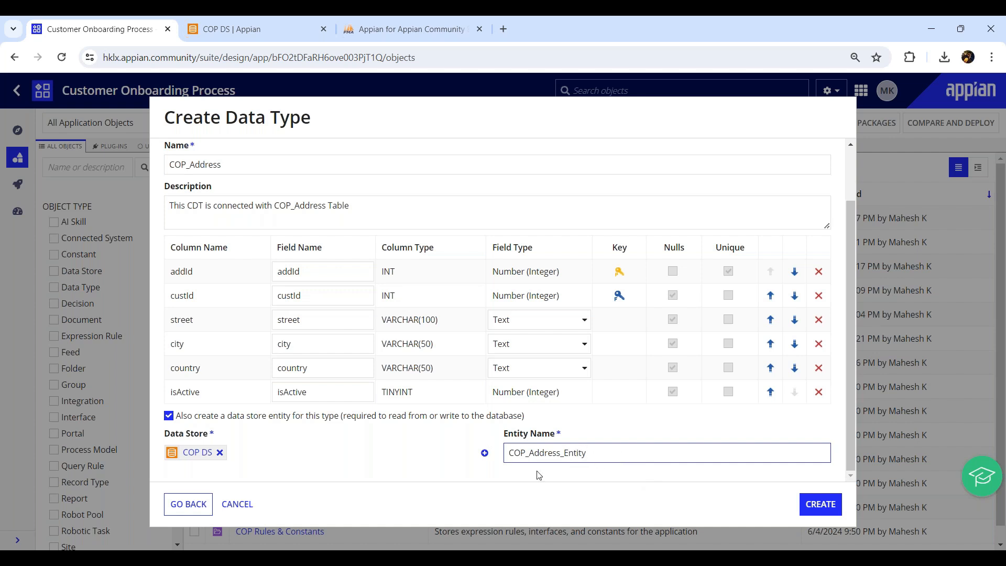
click(806, 503)
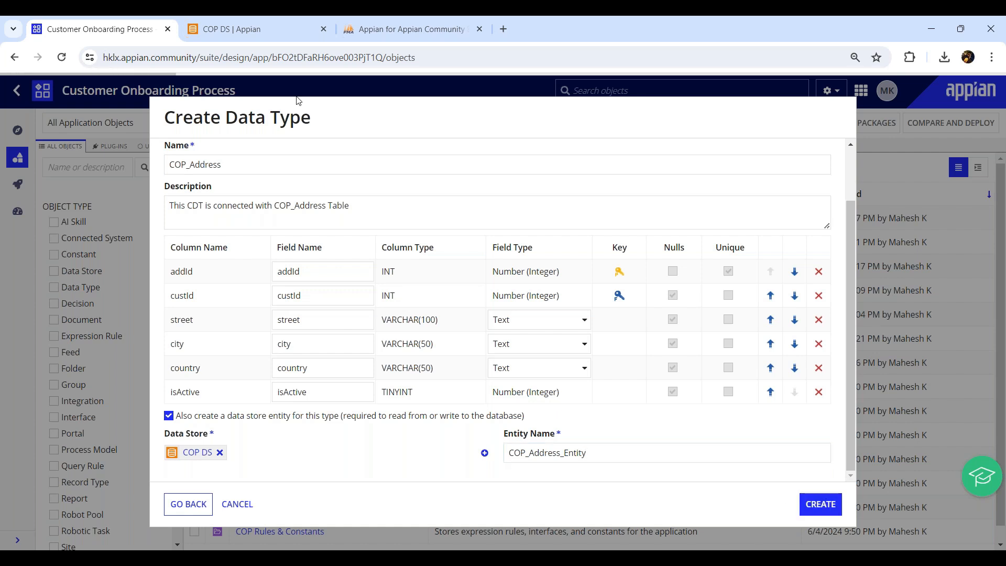
- Close the old COP DS and community tabs and retry opening the new COP_Address type
middle_click(288, 34)
middle_click(290, 38)
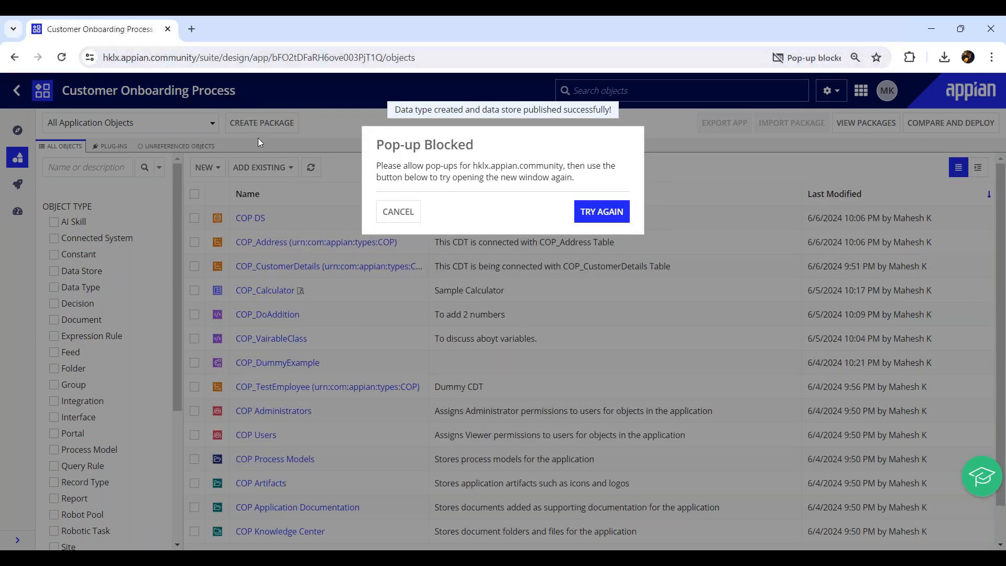
click(604, 210)
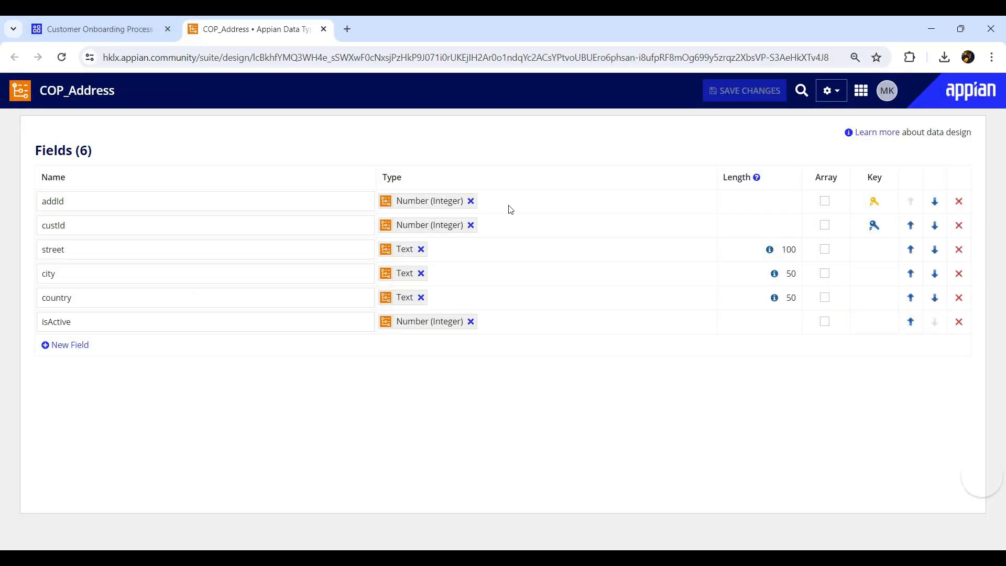
- Verify COP DS mappings now covering COP_Address_Entity and COP_CustomerDetails_Entity
click(108, 26)
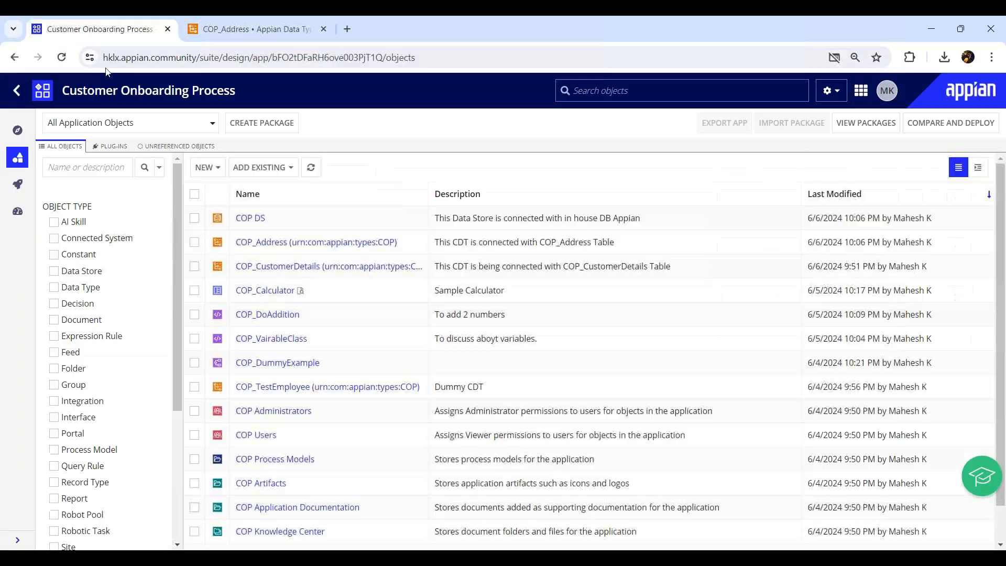
click(244, 220)
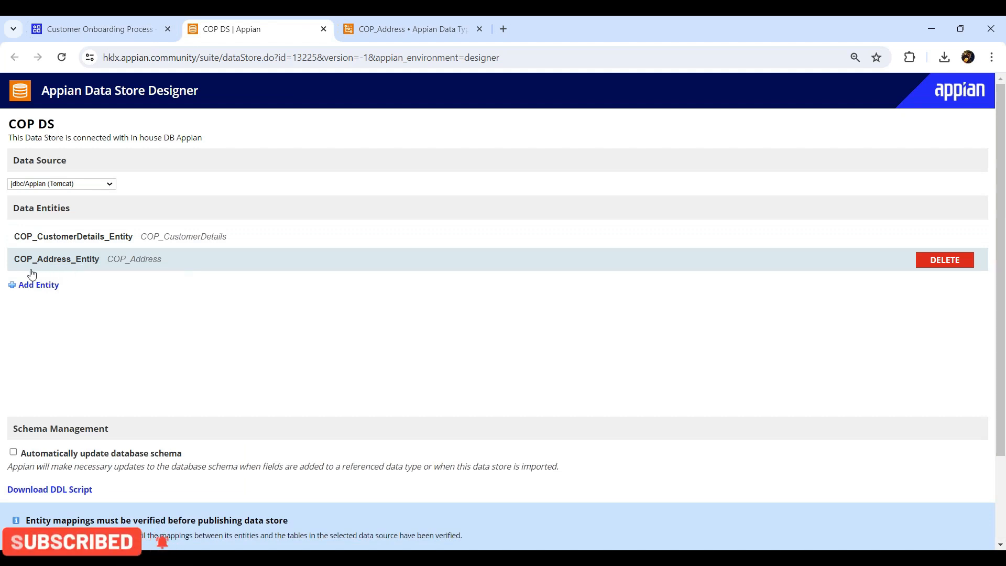
scroll(133, 276, down, 2)
click(62, 445)
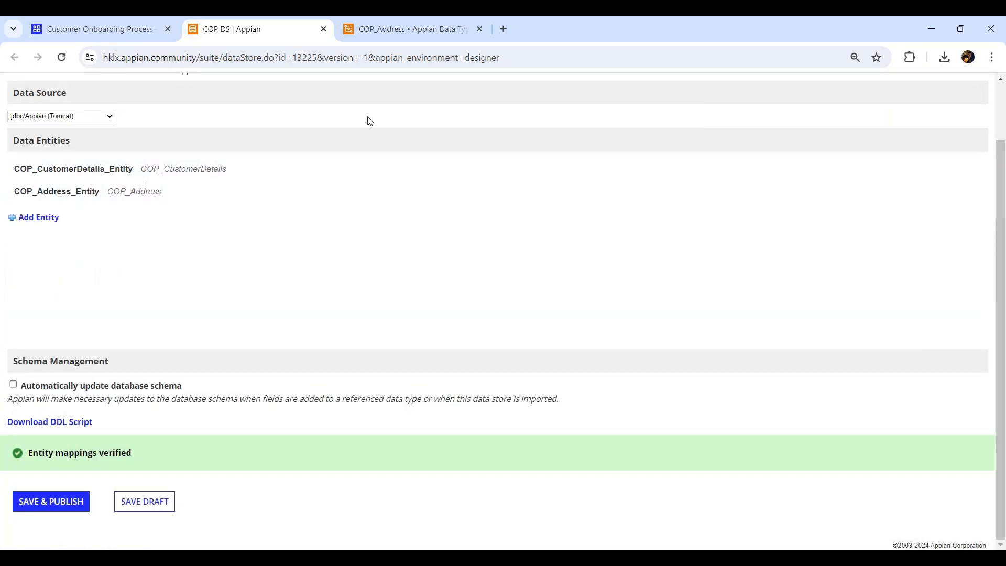
click(395, 36)
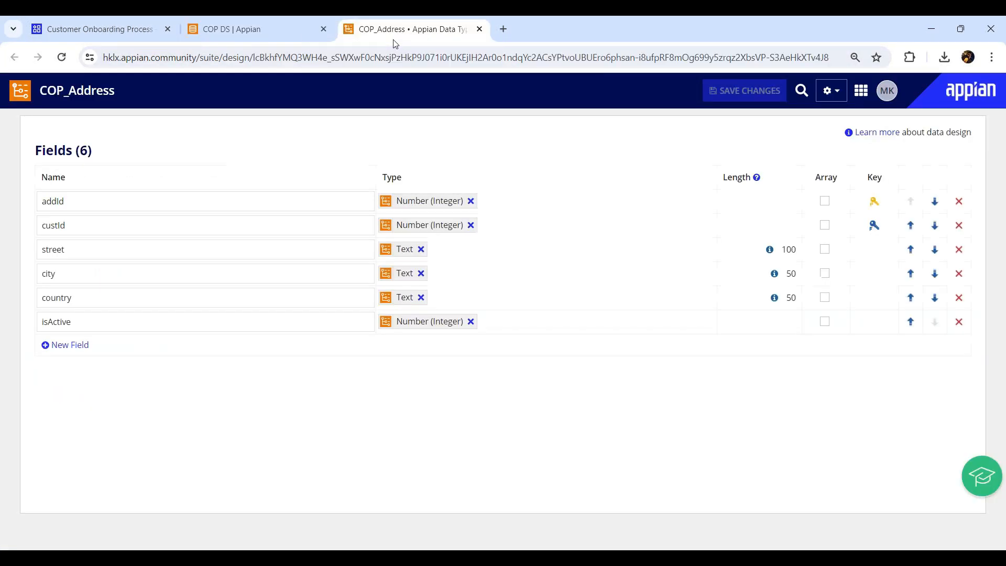
- Change COP_Address's isActive field from Number (Integer) to Boolean and save the type
click(470, 321)
text(boo)
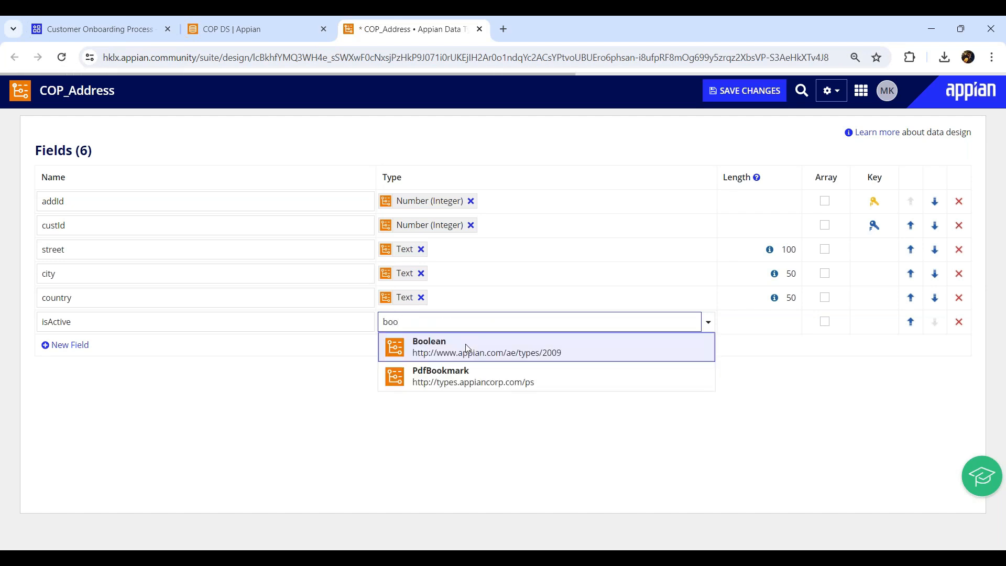
click(455, 355)
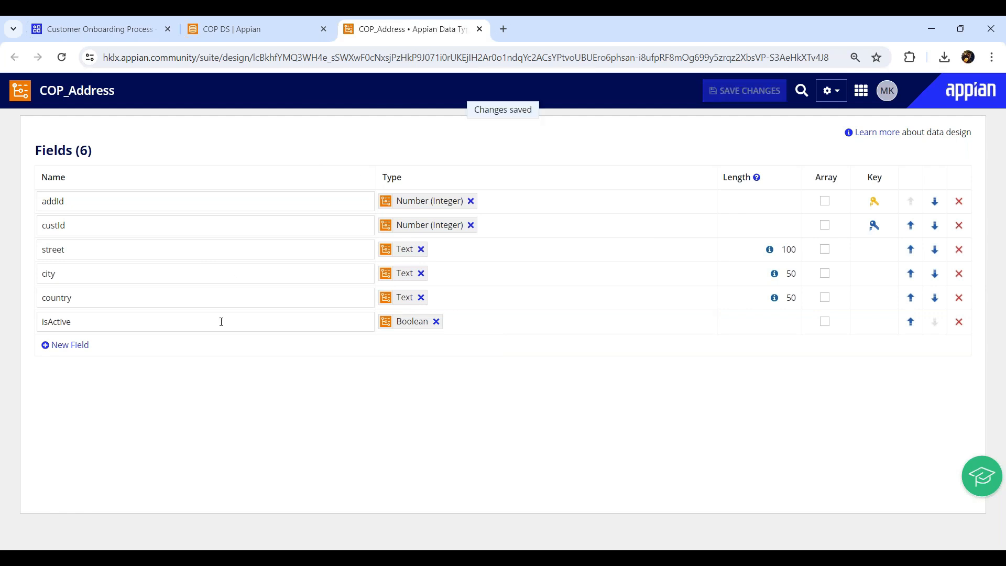
click(479, 29)
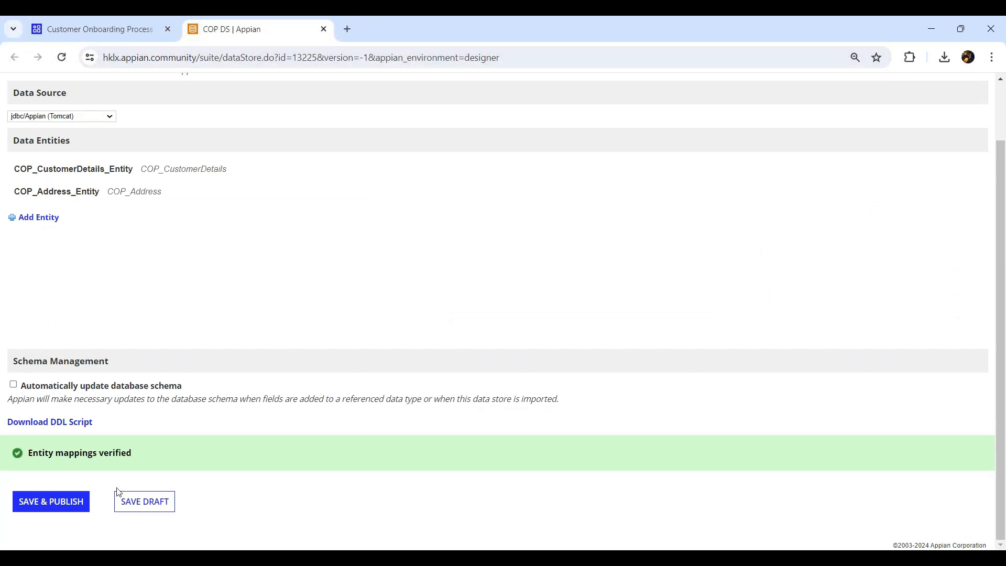
- Save and publish COP DS, republishing after a page reload, then close its tab
click(58, 504)
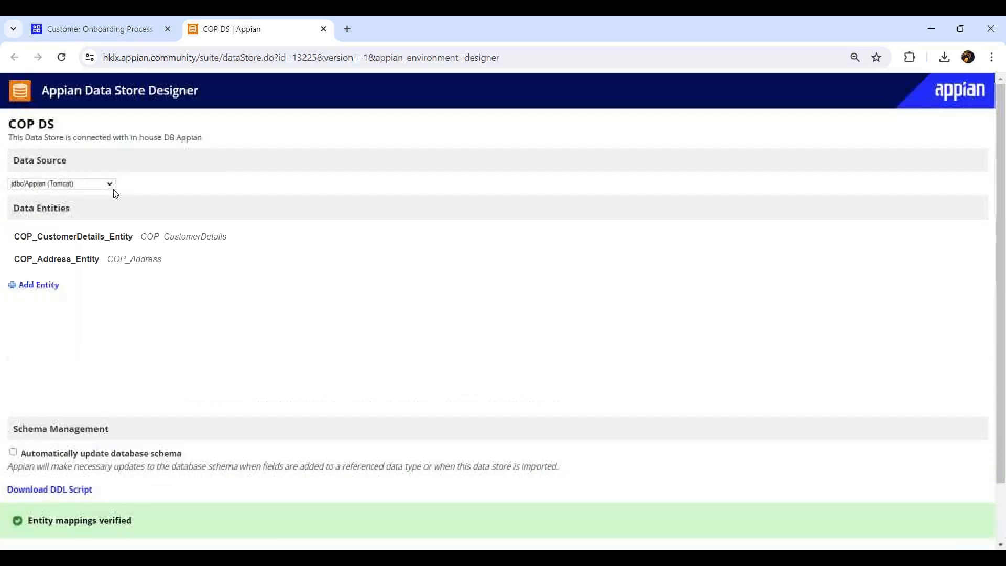
click(61, 58)
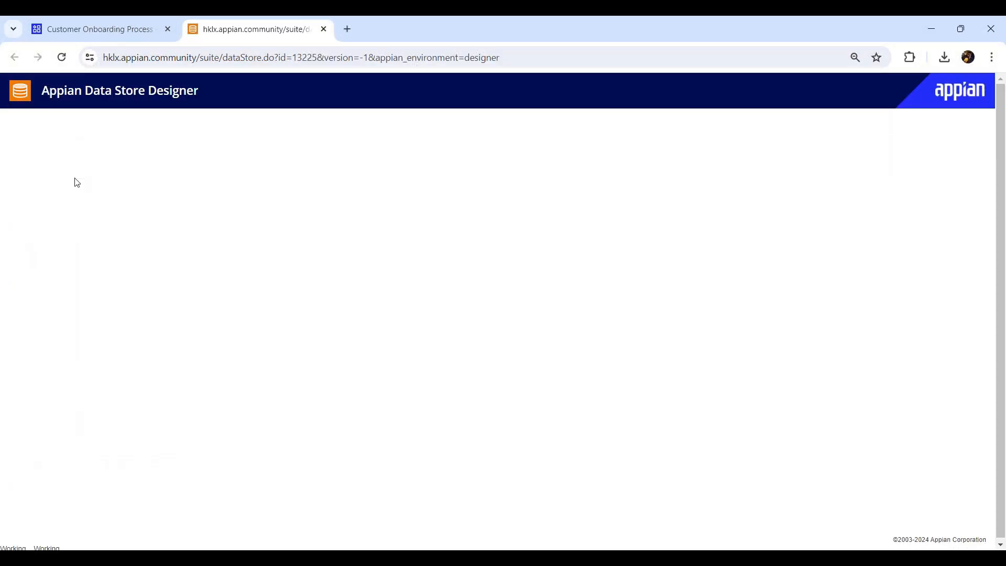
scroll(90, 231, down, 2)
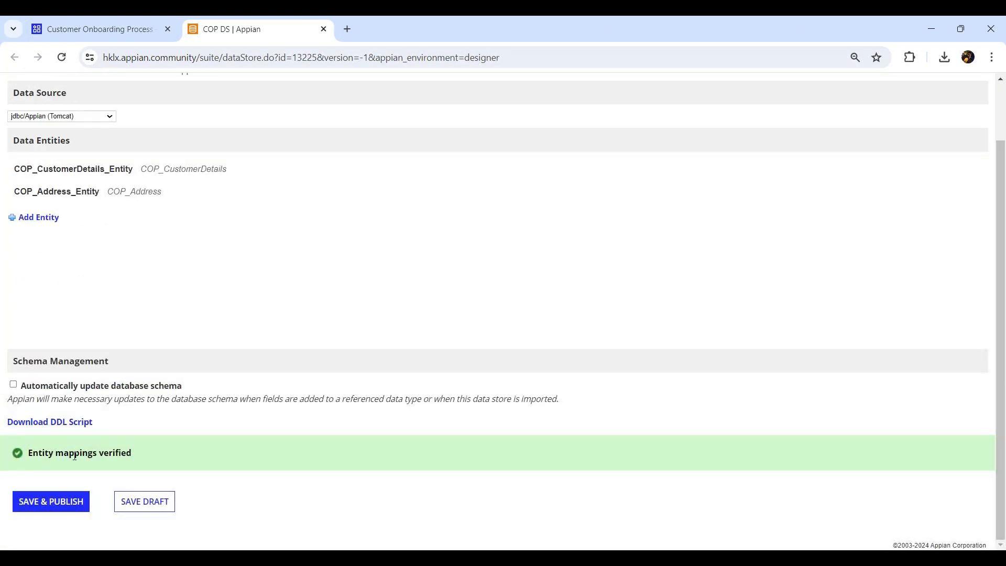
drag(74, 454, 149, 459)
click(43, 504)
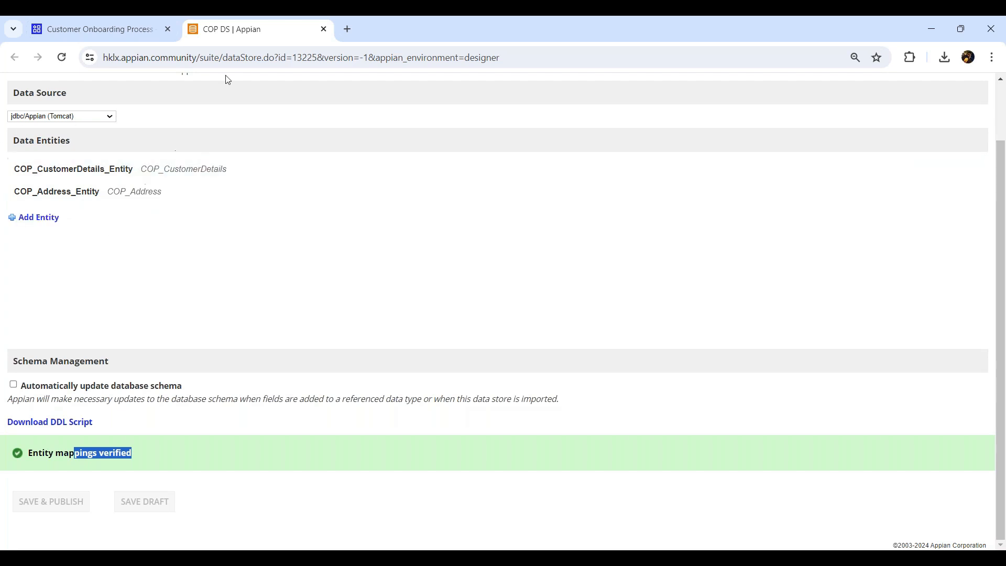
middle_click(243, 35)
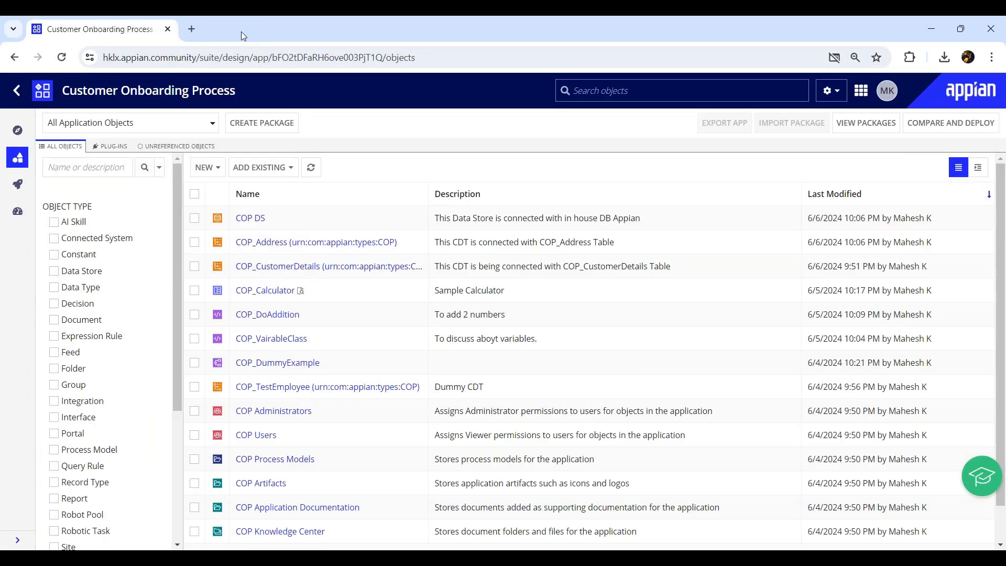
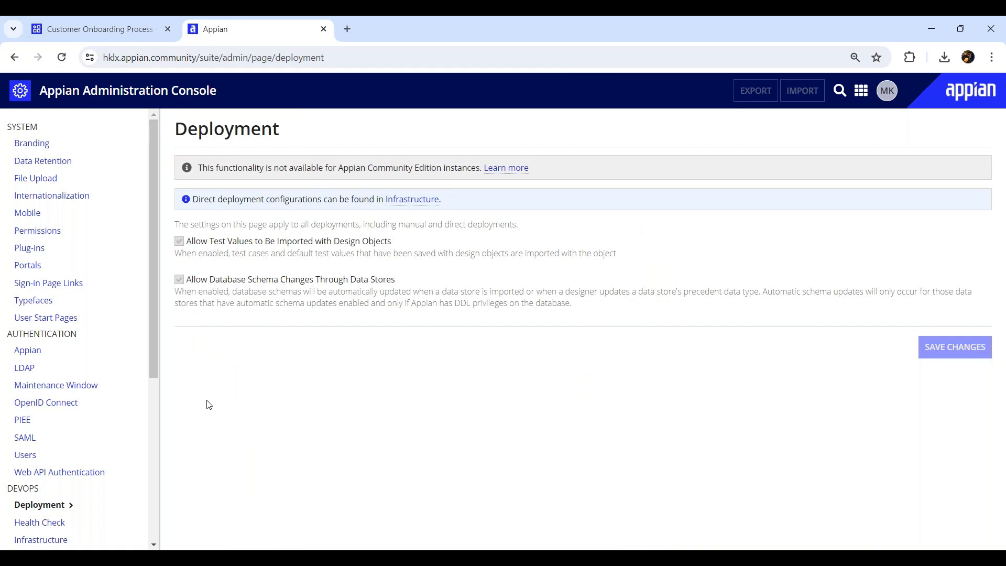
drag(155, 341, 157, 398)
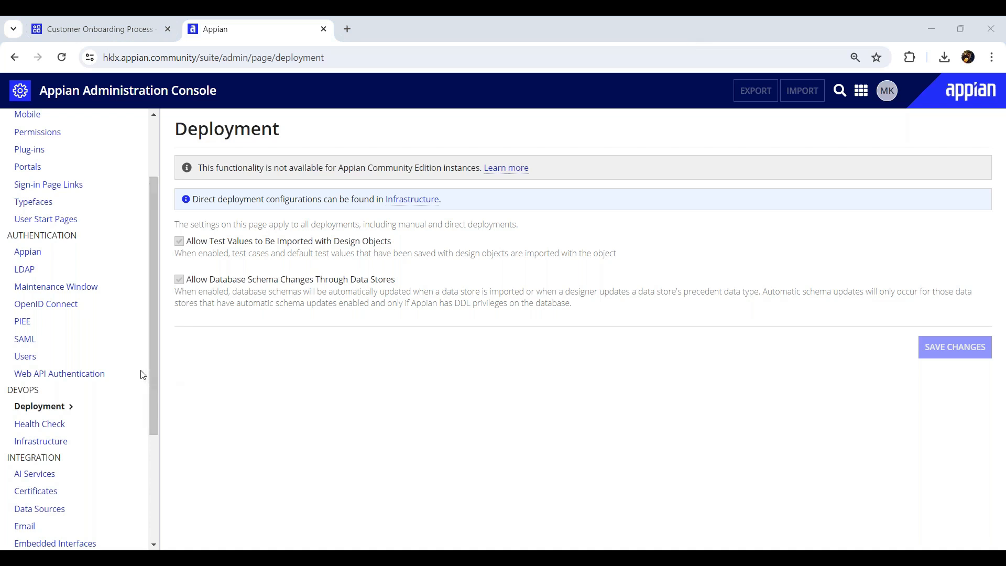
drag(154, 356, 150, 421)
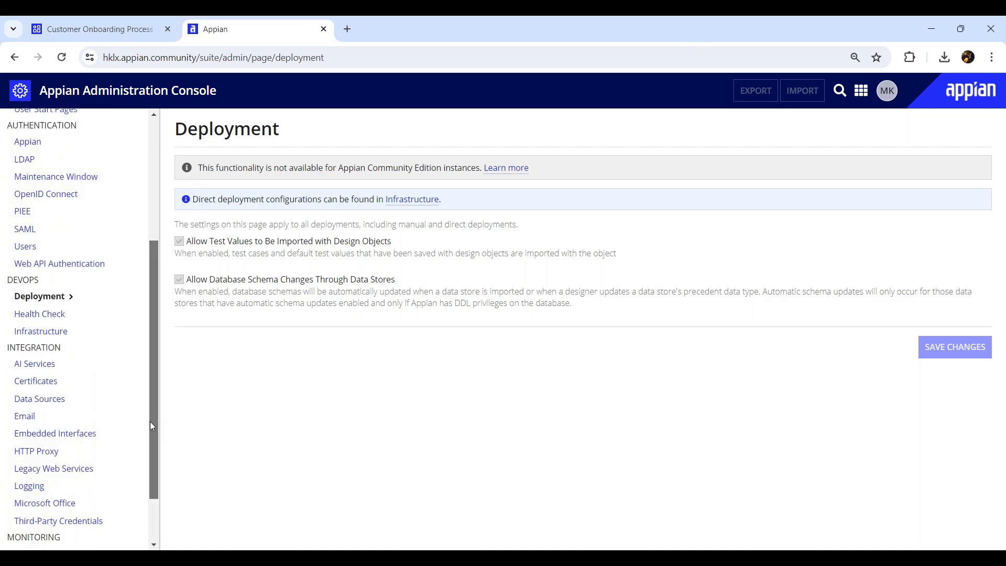
drag(150, 421, 166, 274)
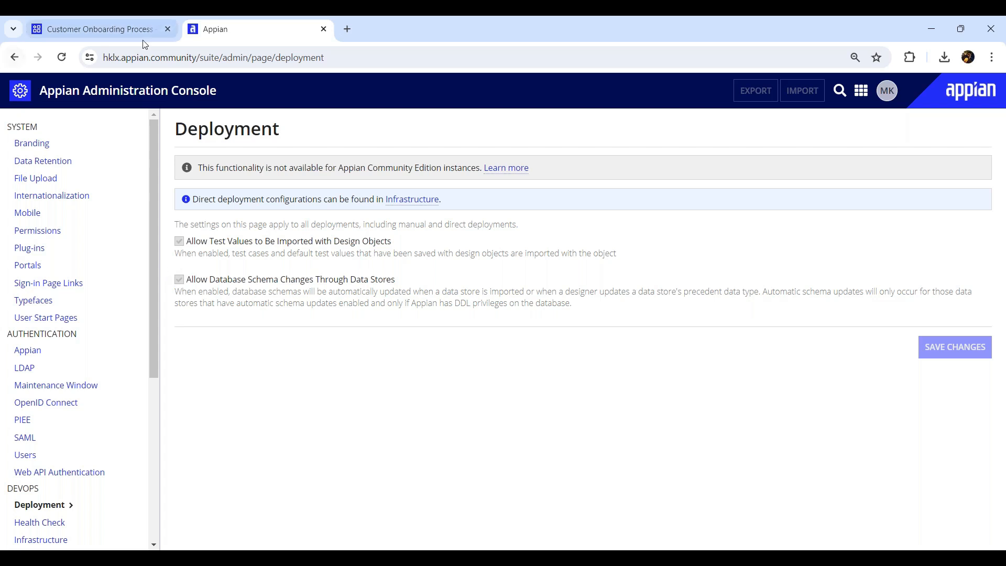
click(210, 57)
click(209, 57)
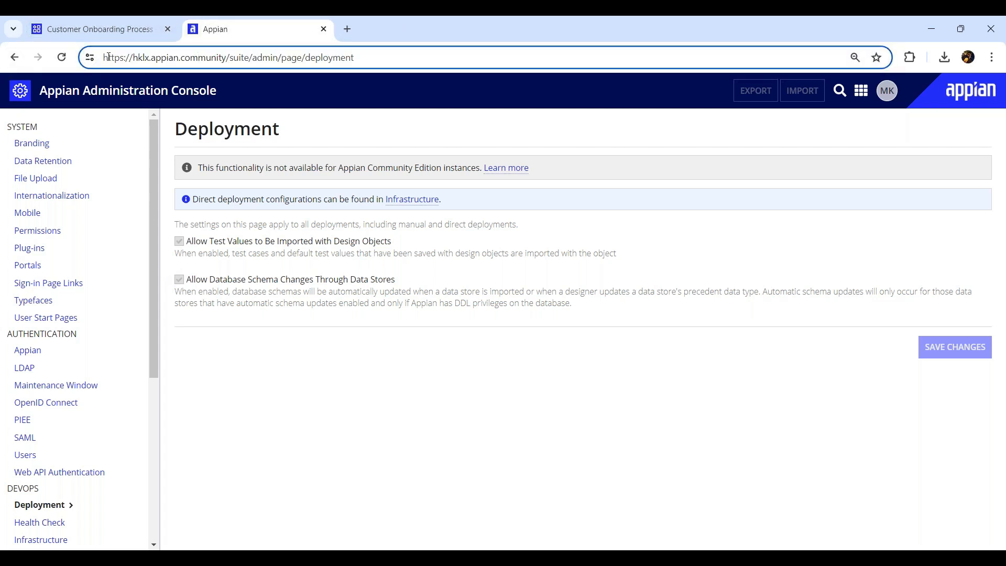
drag(103, 57, 264, 55)
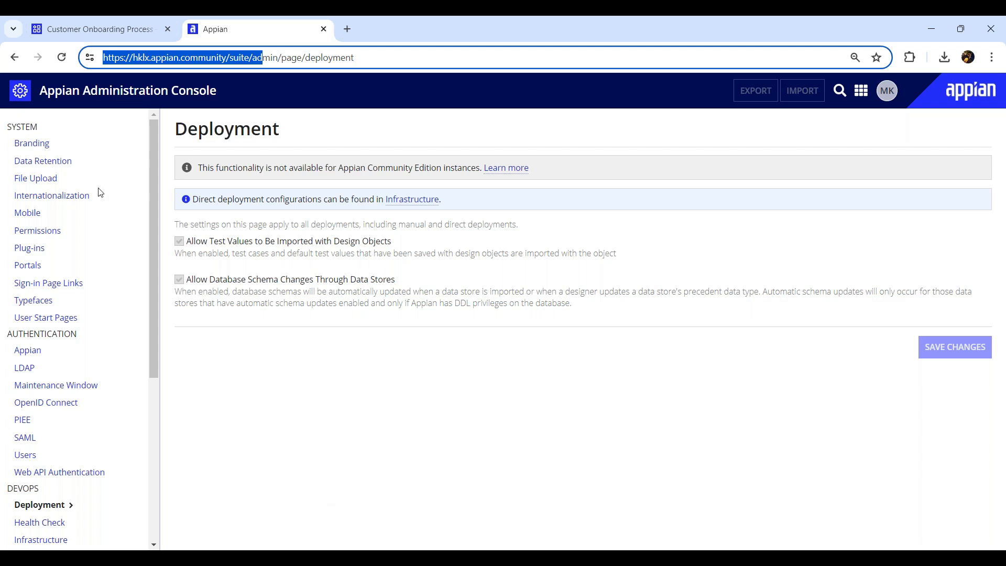
drag(151, 210, 118, 163)
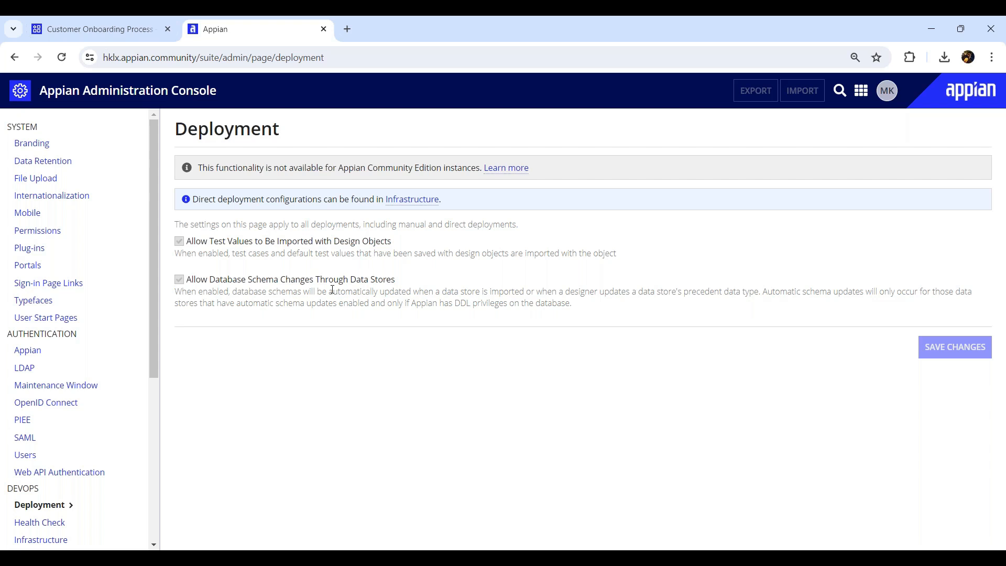
scroll(159, 345, down, 1)
scroll(162, 358, up, 1)
drag(152, 279, 141, 248)
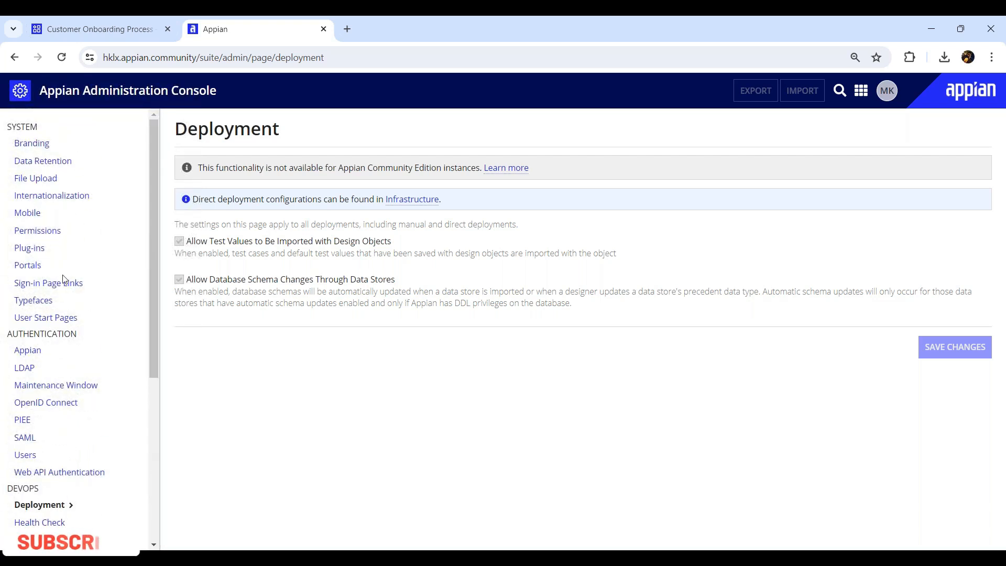
drag(151, 322, 185, 229)
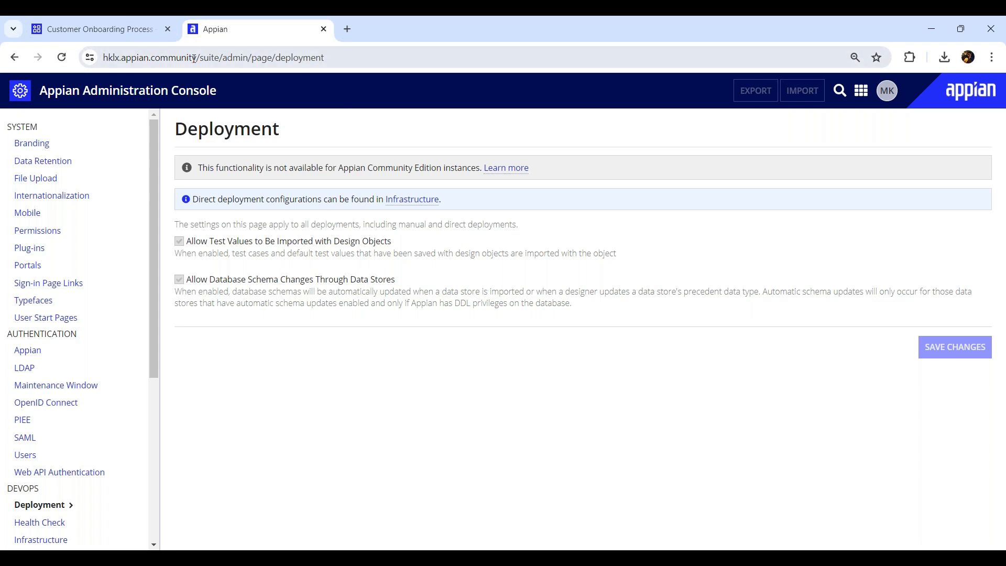
- Switch back to the Customer Onboarding Process object list showing COP DS, COP_Address and COP_CustomerDetails
click(106, 30)
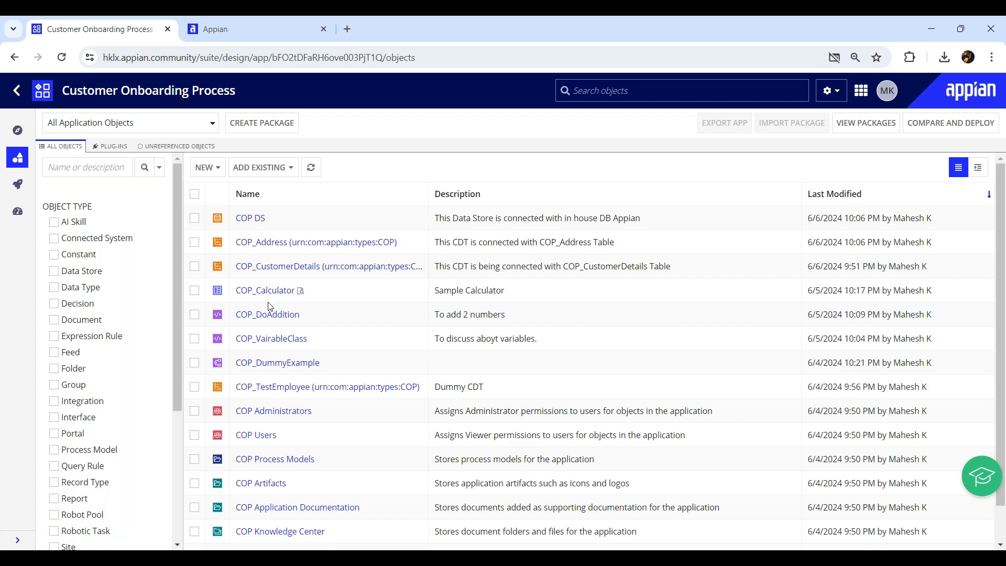
drag(70, 91, 257, 101)
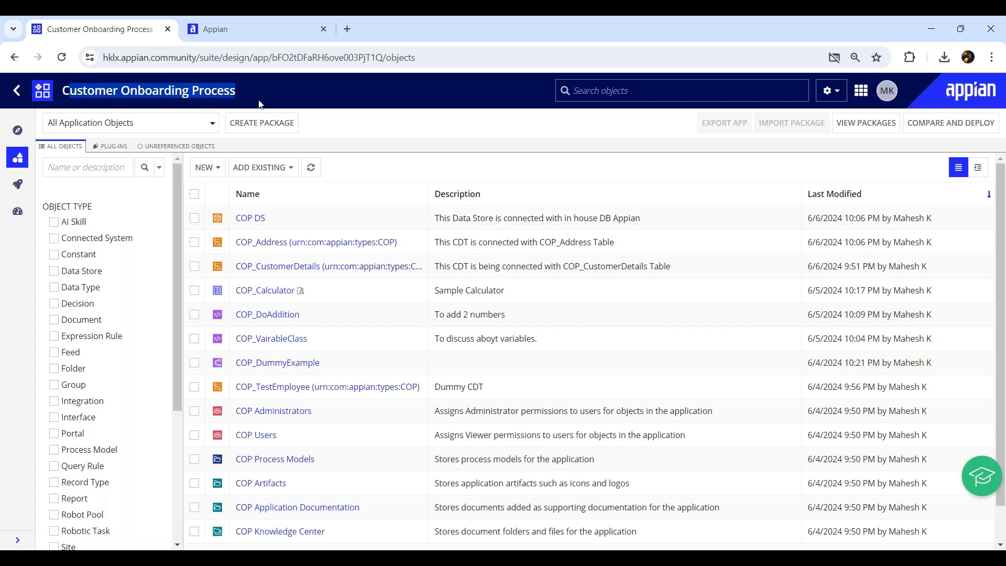
click(390, 137)
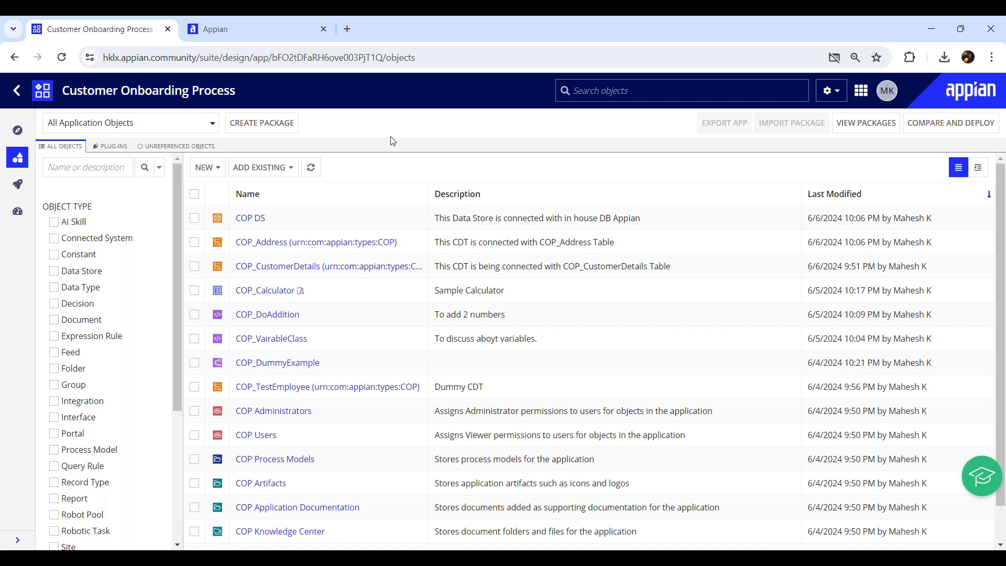